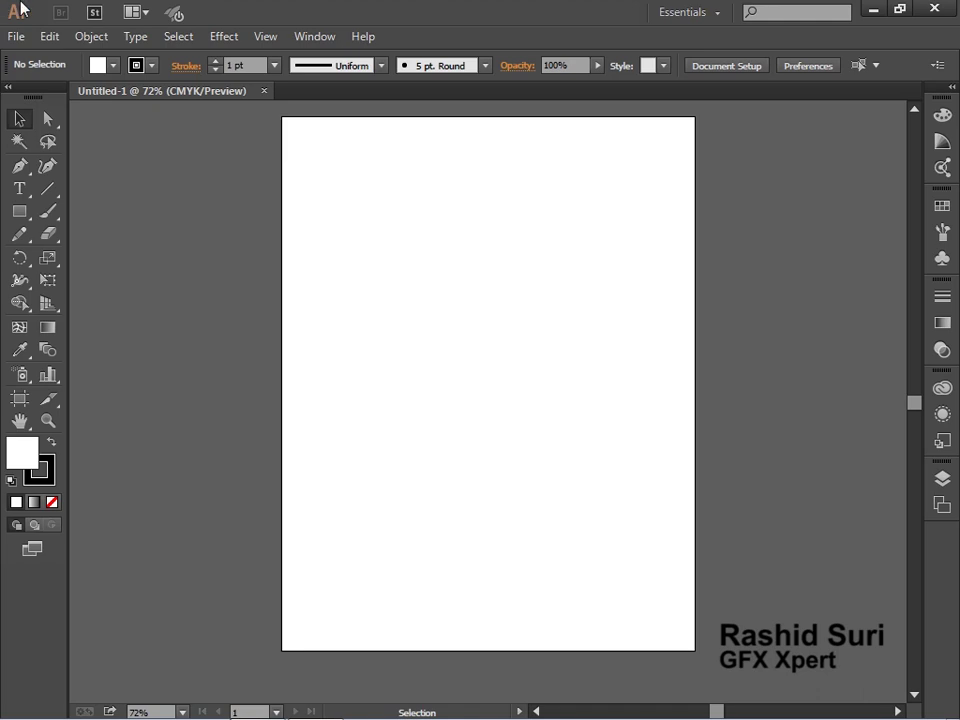
Open the Pathfinder panel beside the blank artboard and zoom to 100%.
{"action": "left_click", "coordinate": [318, 38]}
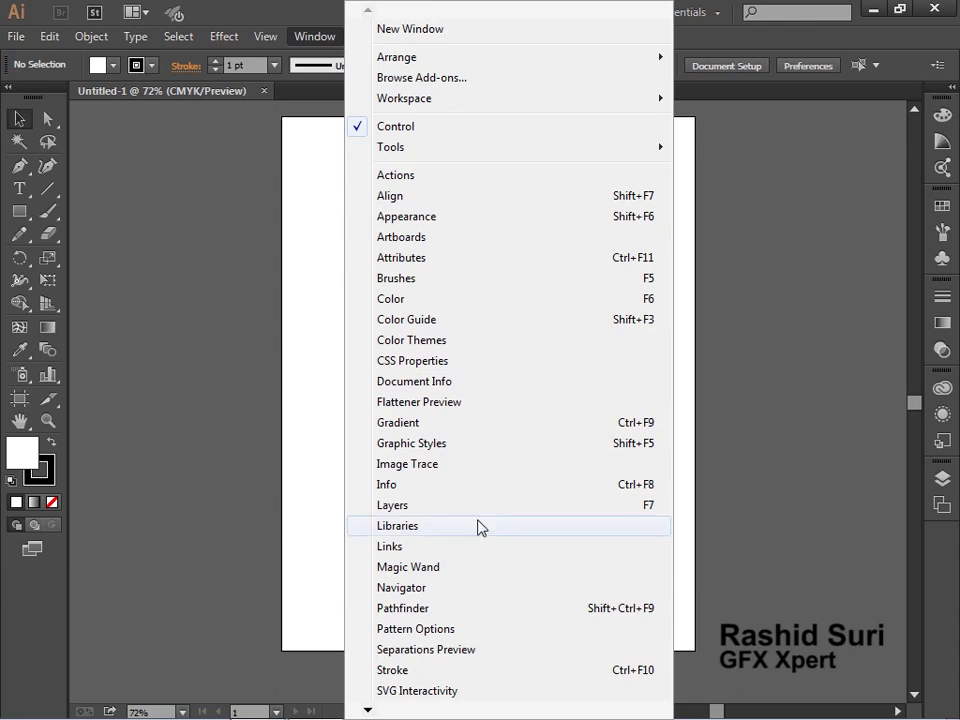
{"action": "left_click", "coordinate": [459, 609]}
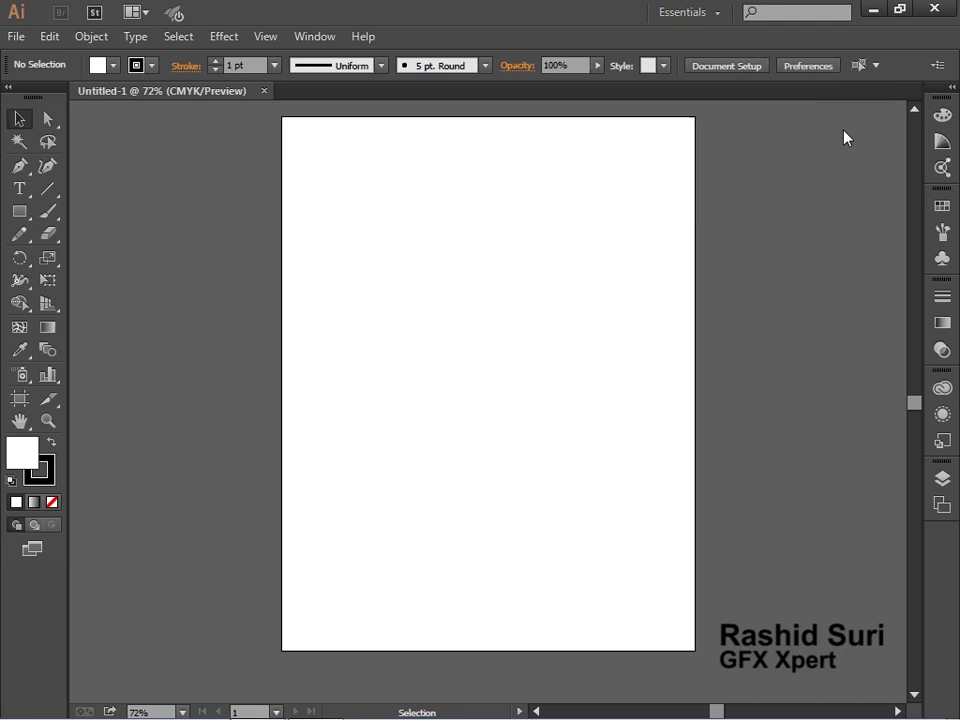
{"action": "left_click_drag", "start_coordinate": [856, 100], "coordinate": [845, 172]}
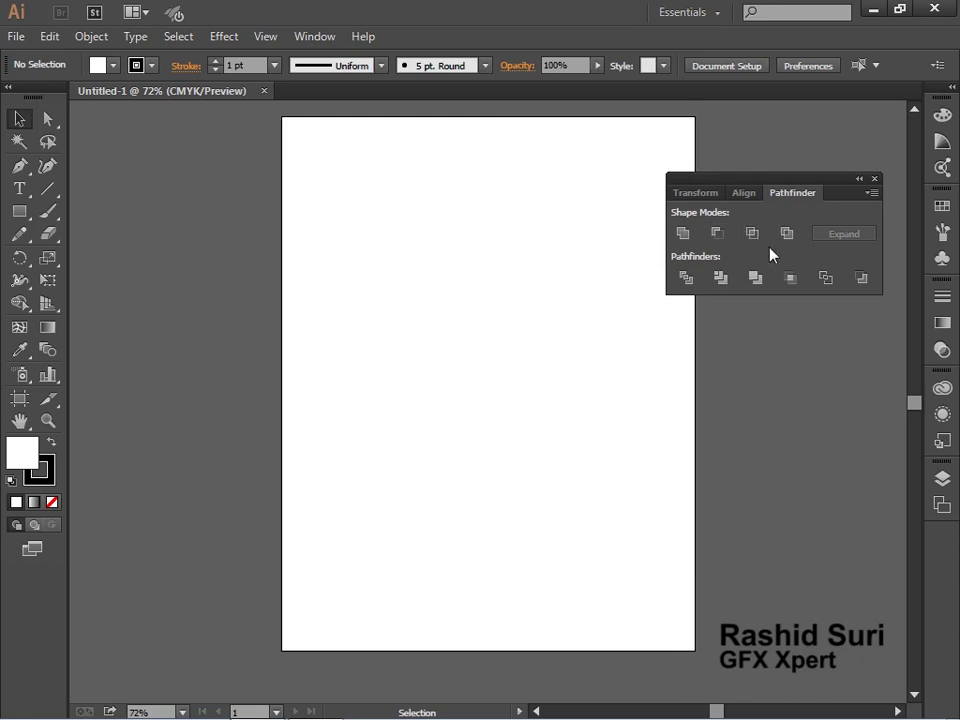
{"action": "left_click_drag", "start_coordinate": [769, 179], "coordinate": [775, 151]}
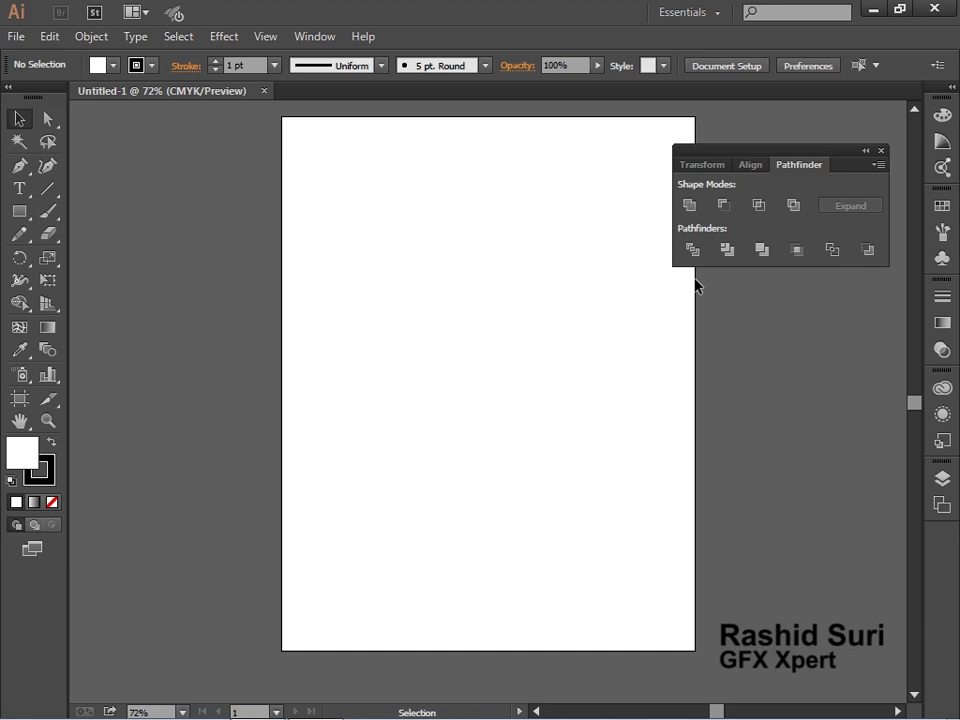
{"action": "key", "text": "ctrl+shift+F9"}
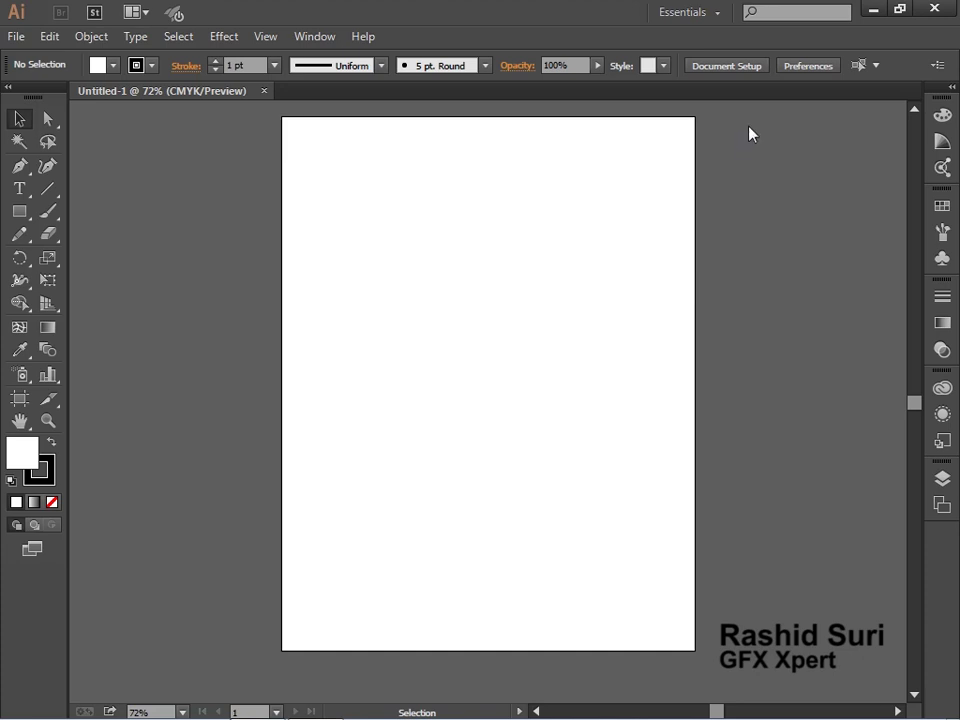
{"action": "key", "text": "ctrl+shift+F9"}
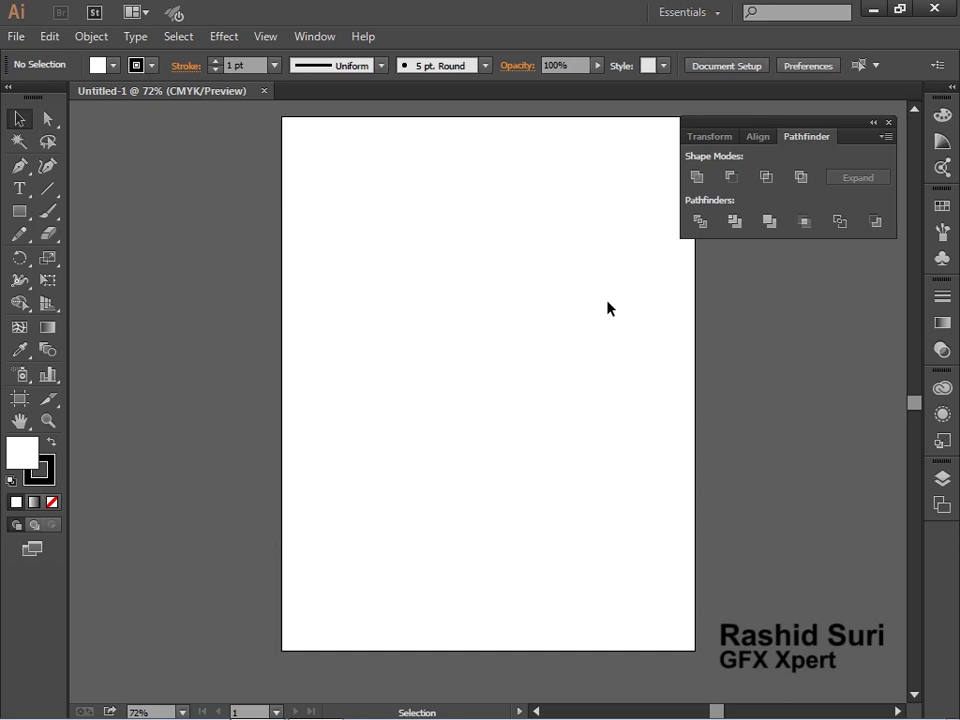
{"action": "key", "text": "ctrl+1"}
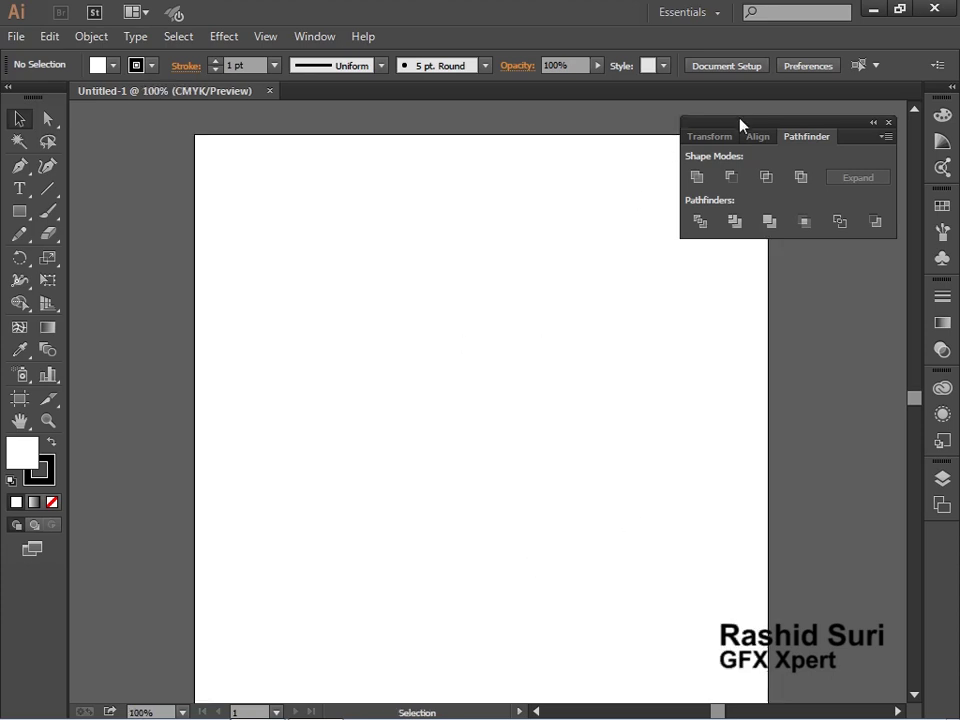
Nudge the Pathfinder panel slightly and switch to the Type tool.
{"action": "left_click_drag", "start_coordinate": [740, 125], "coordinate": [736, 124]}
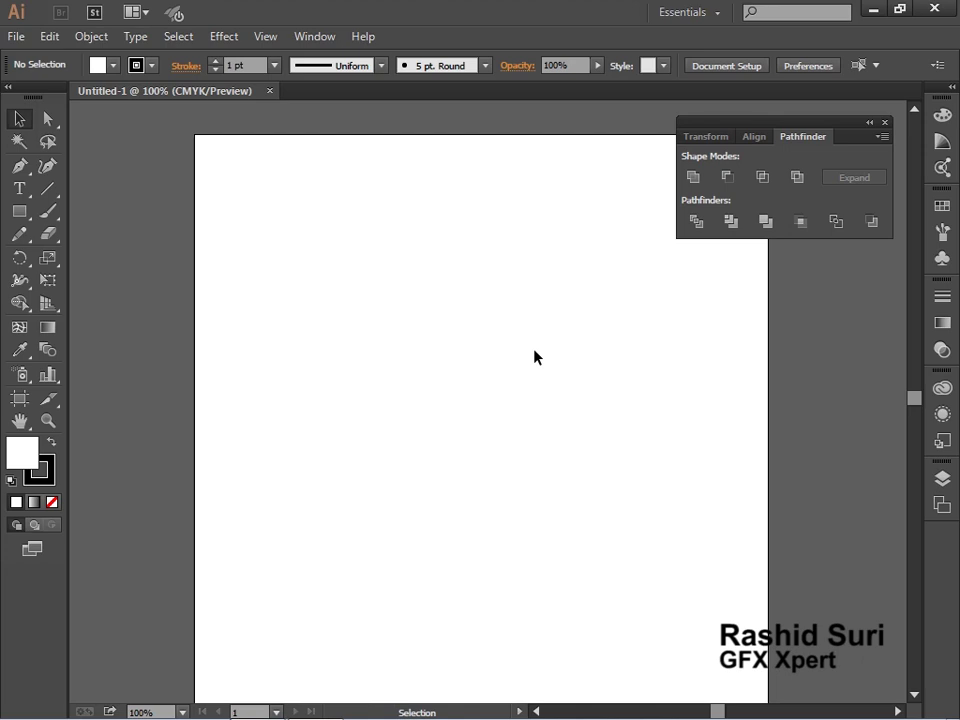
{"action": "key", "text": "t"}
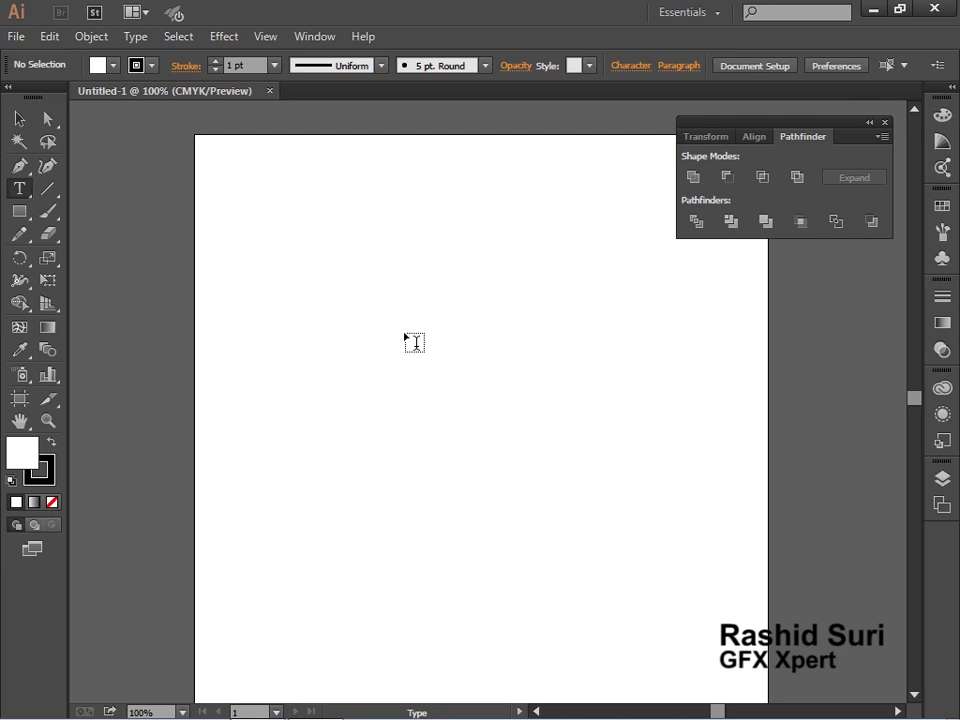
Type 'IBM' on the artboard, enlarge it to logo size and centre it.
{"action": "left_click", "coordinate": [414, 340]}
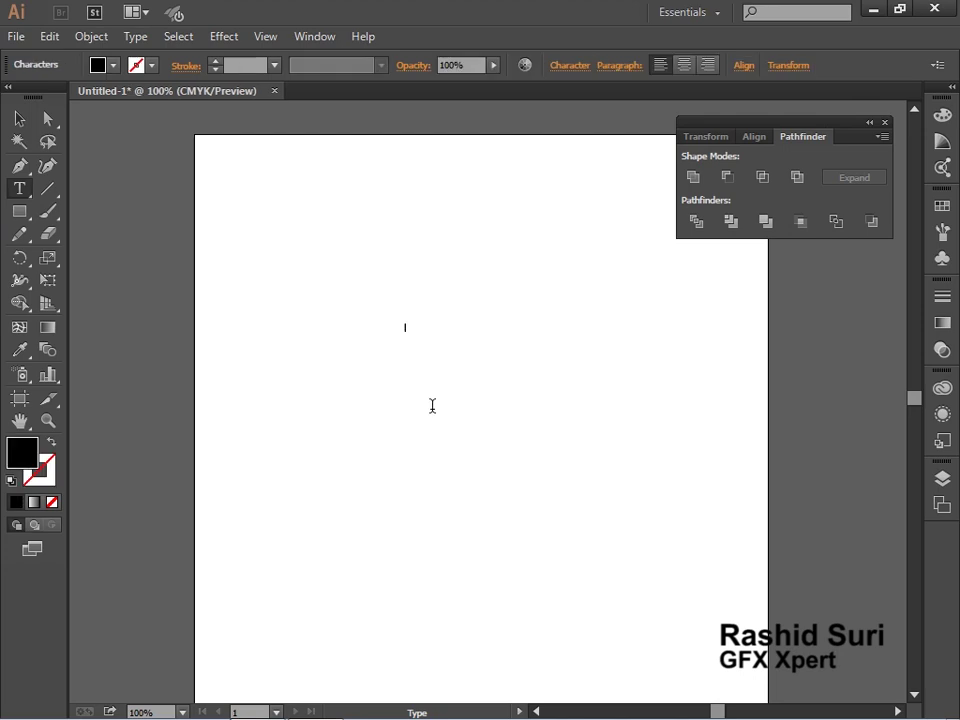
{"action": "type", "text": "IBM"}
{"action": "left_click", "coordinate": [19, 118]}
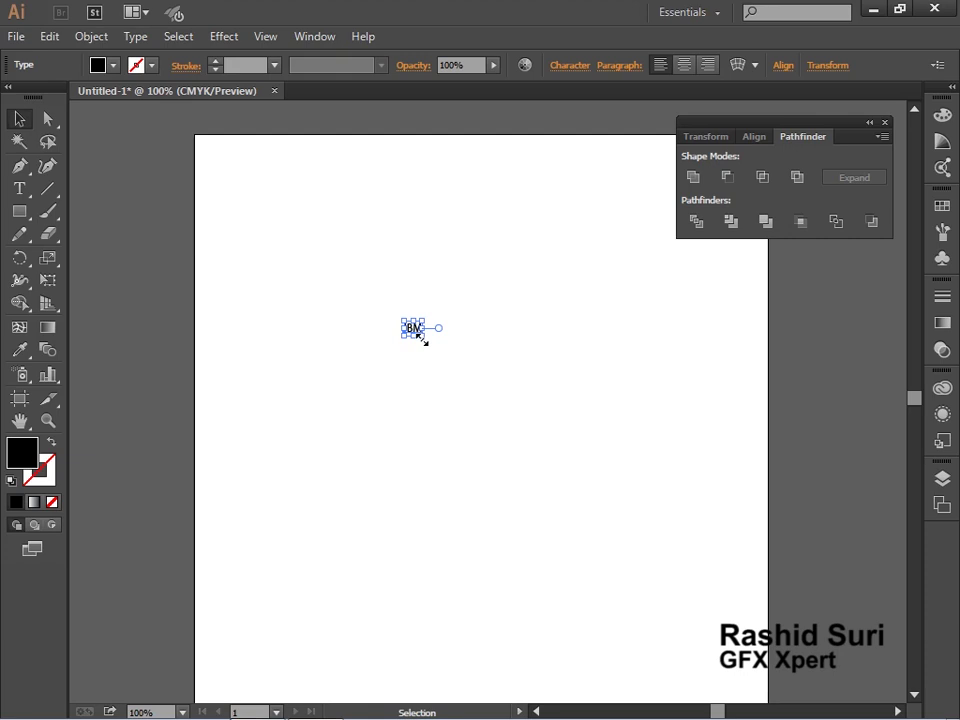
{"action": "left_click_drag", "start_coordinate": [422, 334], "coordinate": [726, 574]}
{"action": "left_click_drag", "start_coordinate": [634, 496], "coordinate": [567, 481]}
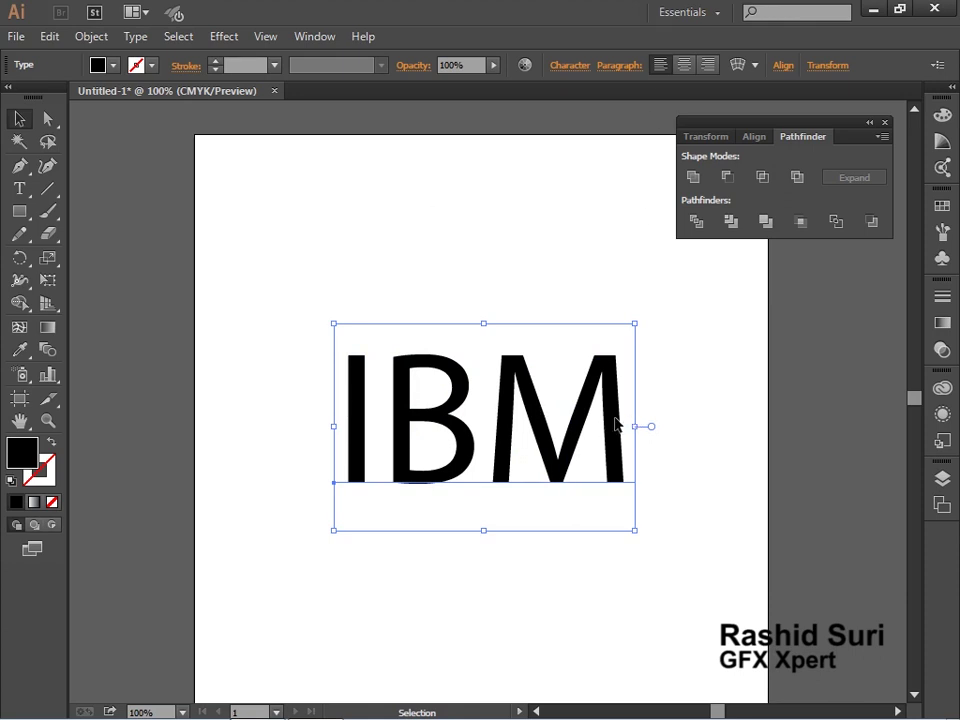
{"action": "left_click_drag", "start_coordinate": [615, 424], "coordinate": [613, 413]}
Set IBM to Bookman Old Style Bold and recentre it on the artboard.
{"action": "key", "text": "ctrl+t"}
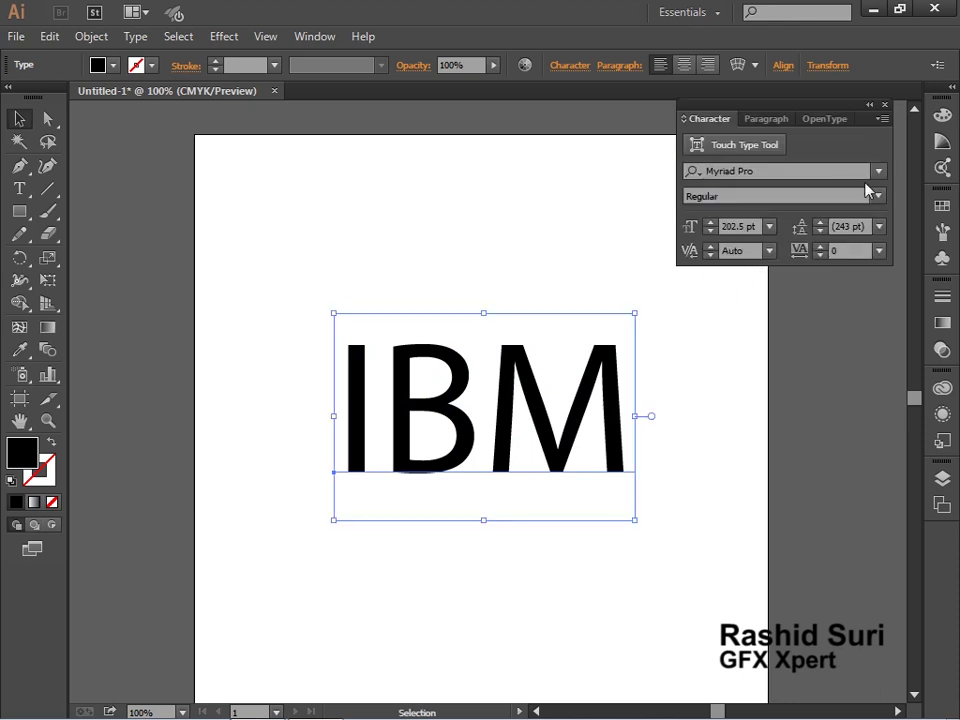
{"action": "left_click", "coordinate": [878, 171]}
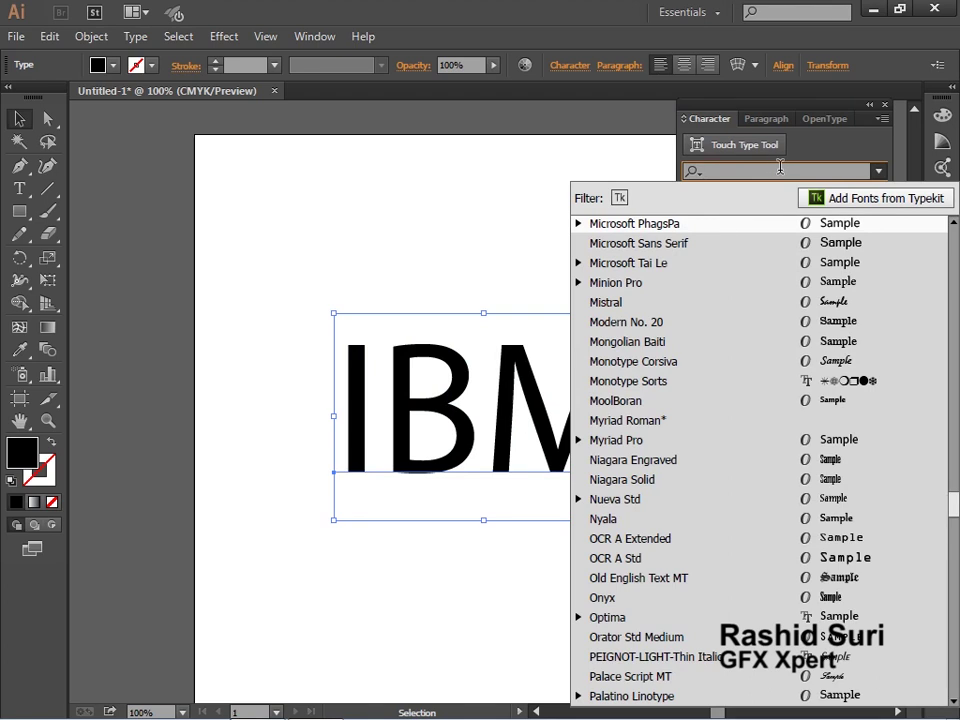
{"action": "type", "text": "bookman"}
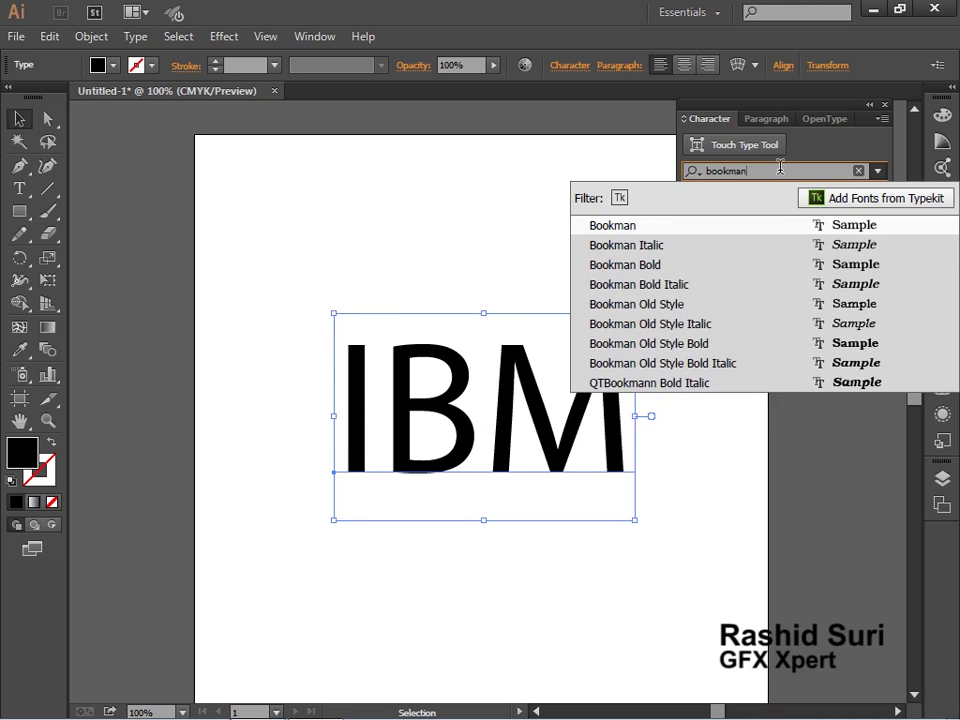
{"action": "left_click", "coordinate": [860, 355]}
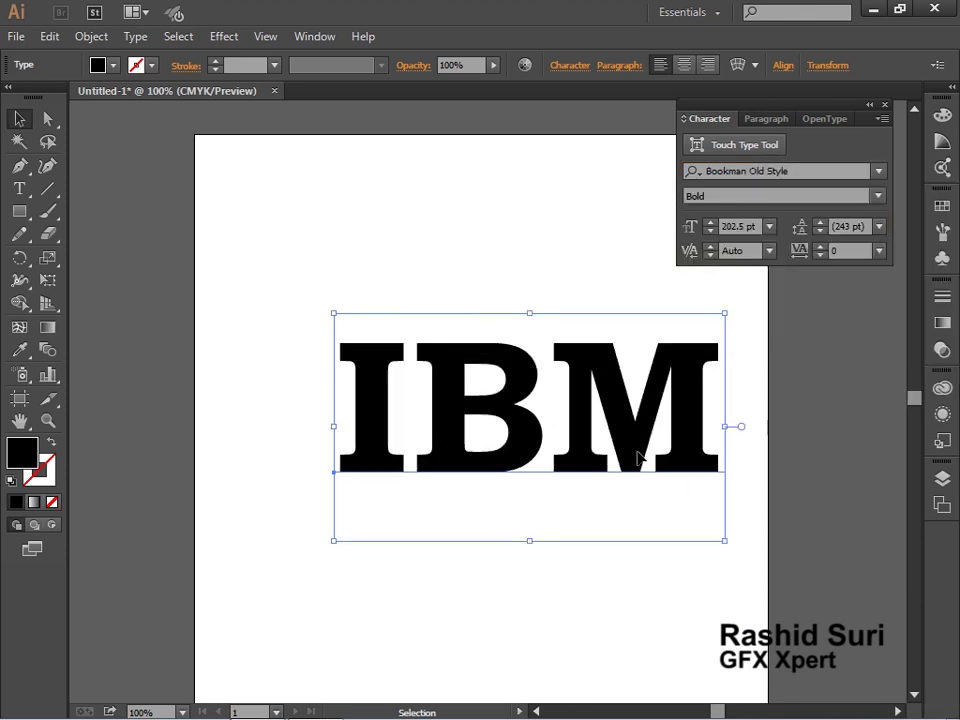
{"action": "left_click_drag", "start_coordinate": [639, 455], "coordinate": [590, 461]}
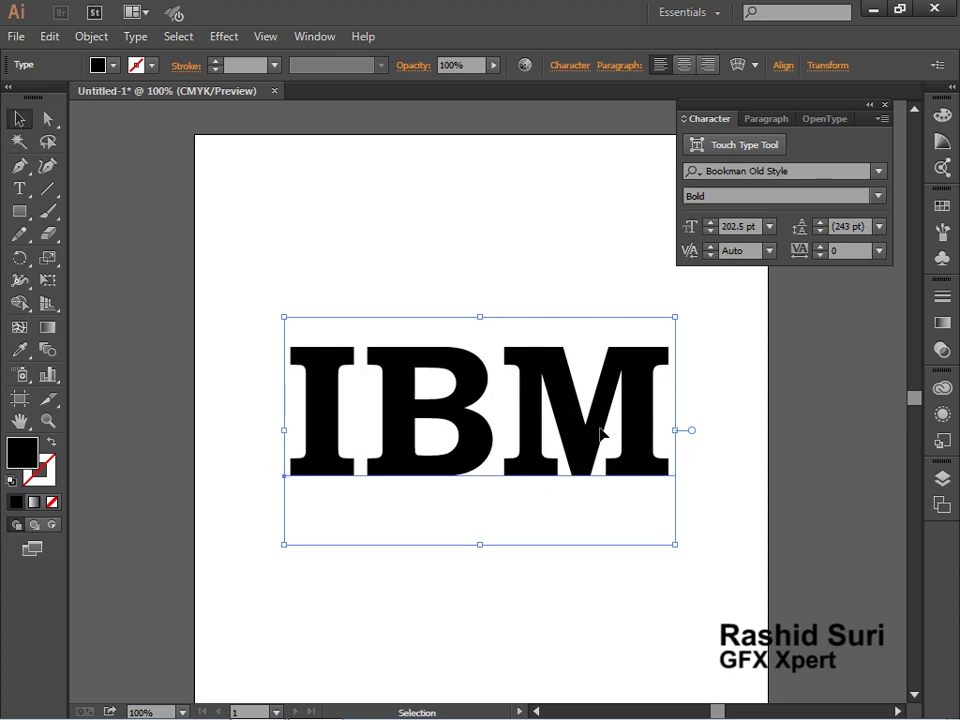
{"action": "left_click_drag", "start_coordinate": [602, 429], "coordinate": [600, 437]}
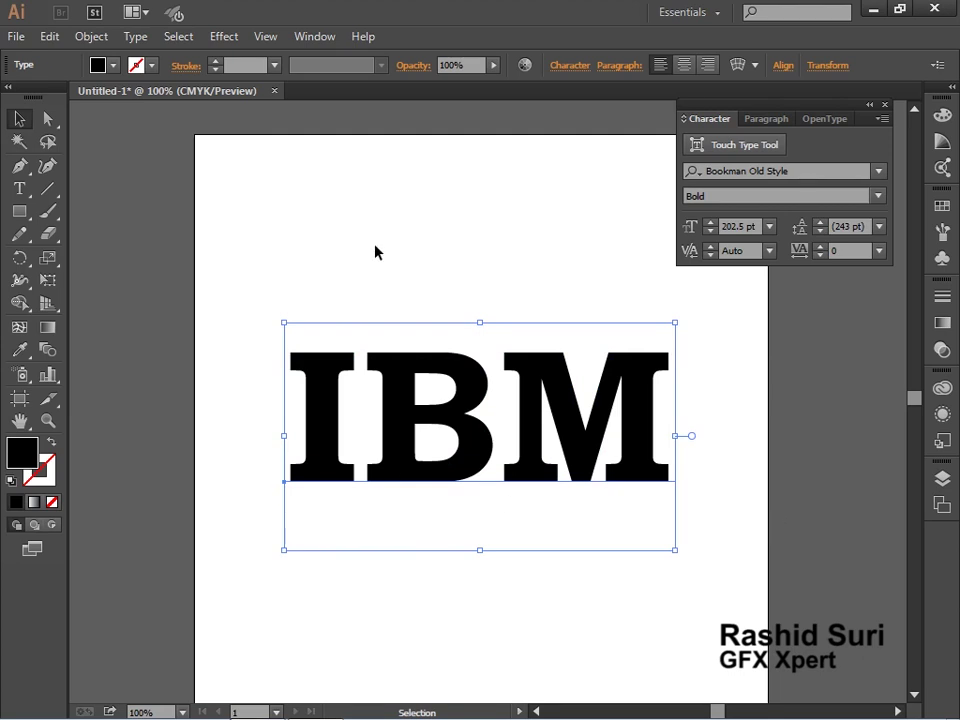
Convert the IBM text to outlines and ungroup the letter shapes.
{"action": "left_click", "coordinate": [91, 36]}
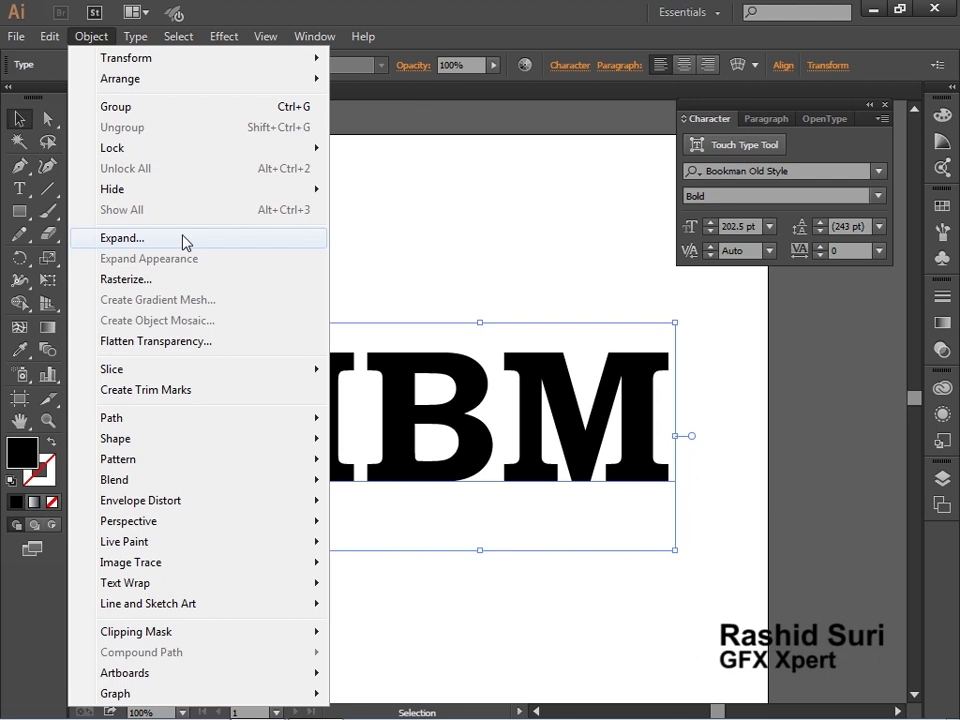
{"action": "mouse_move", "coordinate": [135, 36]}
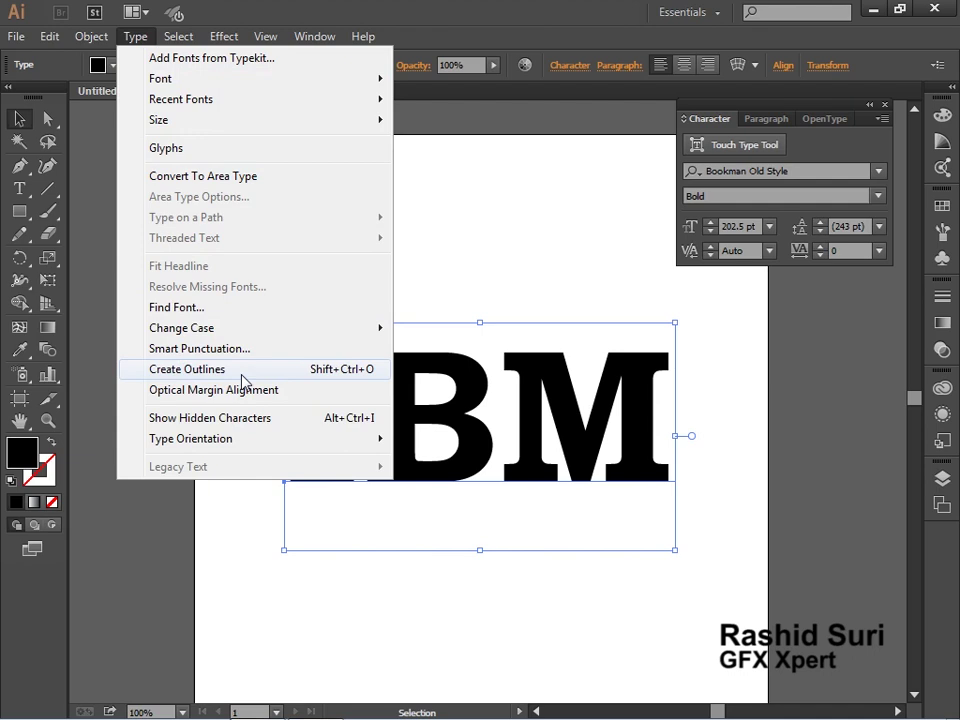
{"action": "left_click", "coordinate": [360, 372]}
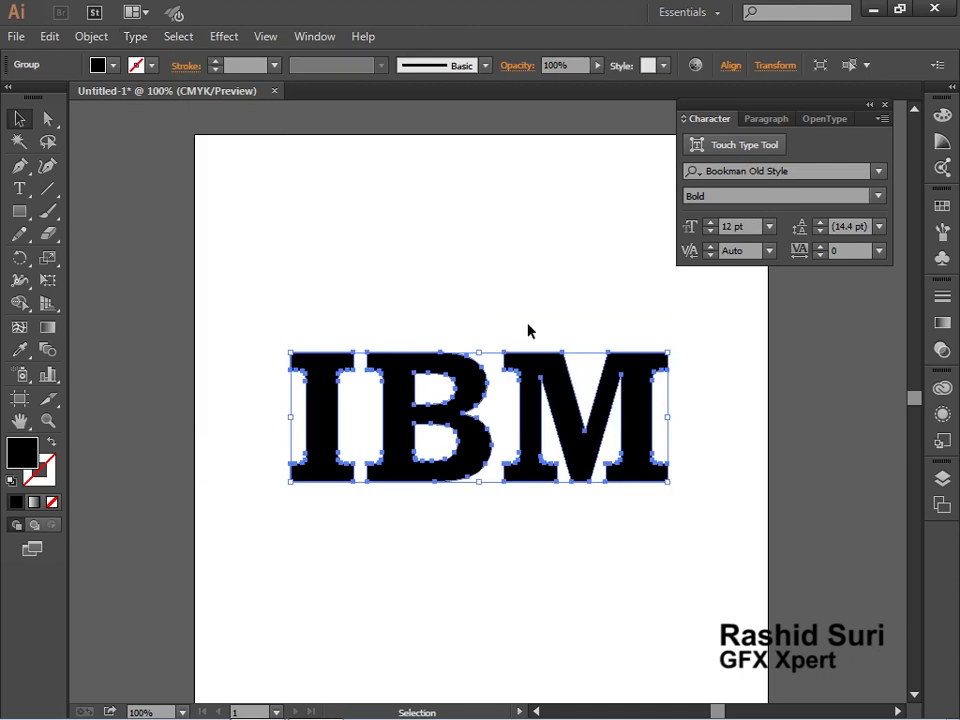
{"action": "right_click", "coordinate": [583, 476]}
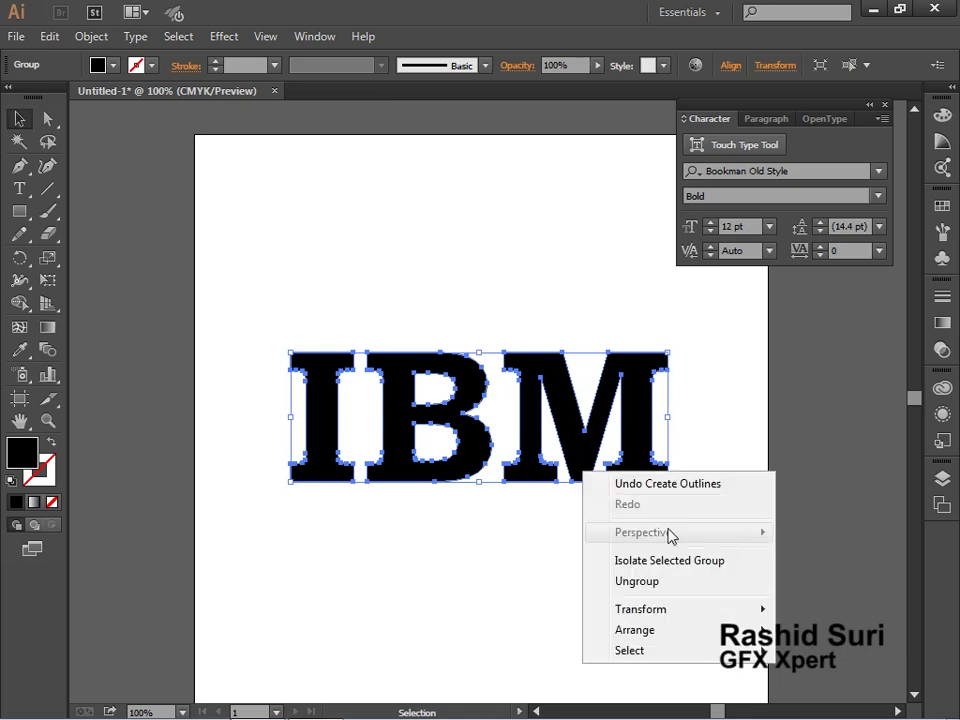
{"action": "left_click", "coordinate": [692, 588]}
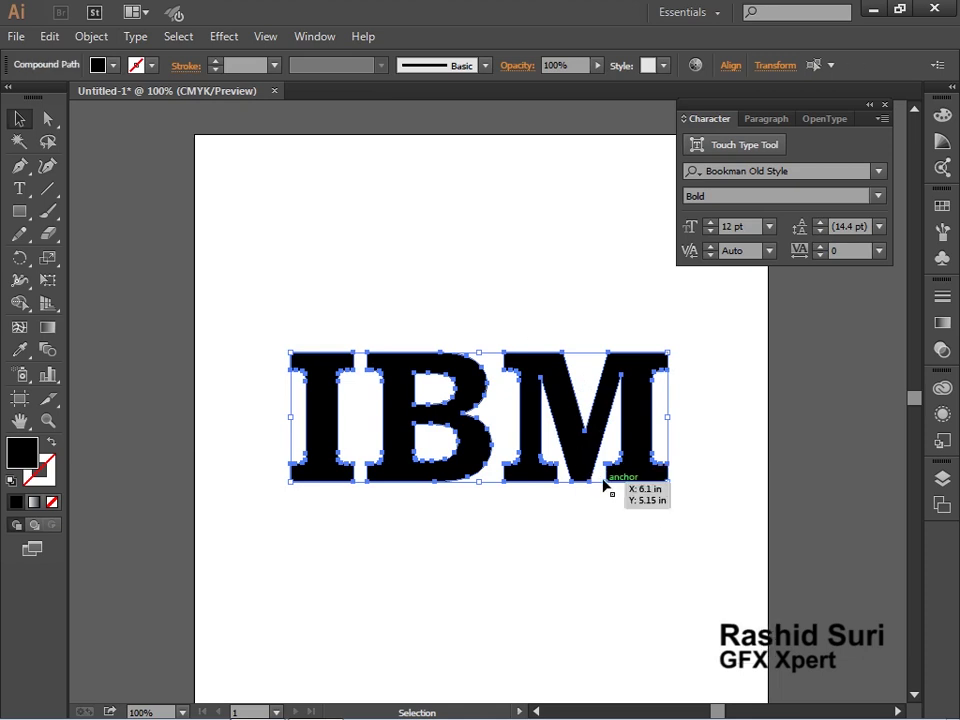
{"action": "left_click", "coordinate": [571, 568]}
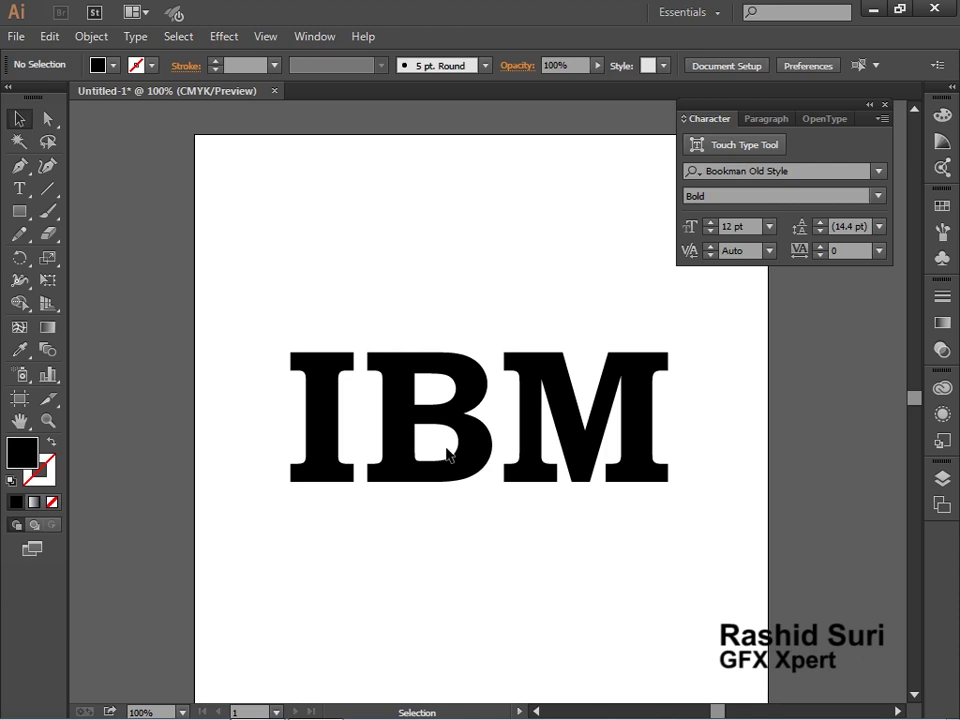
{"action": "left_click_drag", "start_coordinate": [413, 443], "coordinate": [455, 456]}
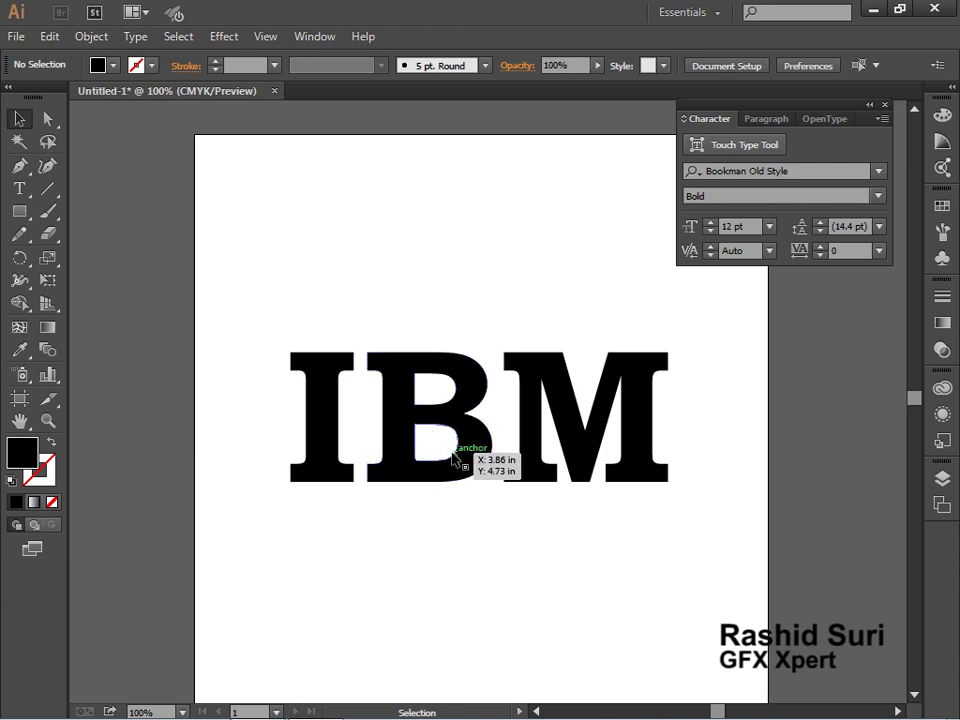
{"action": "left_click", "coordinate": [457, 443]}
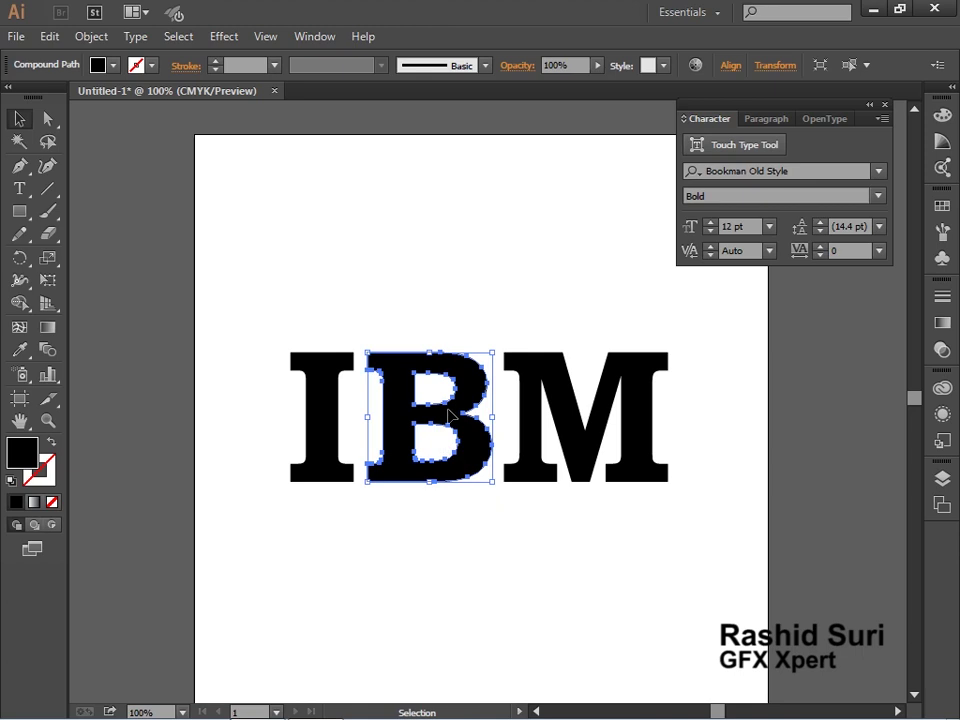
Release the letters' compound paths, then rejoin all three into one compound path.
{"action": "left_click_drag", "start_coordinate": [263, 317], "coordinate": [735, 476]}
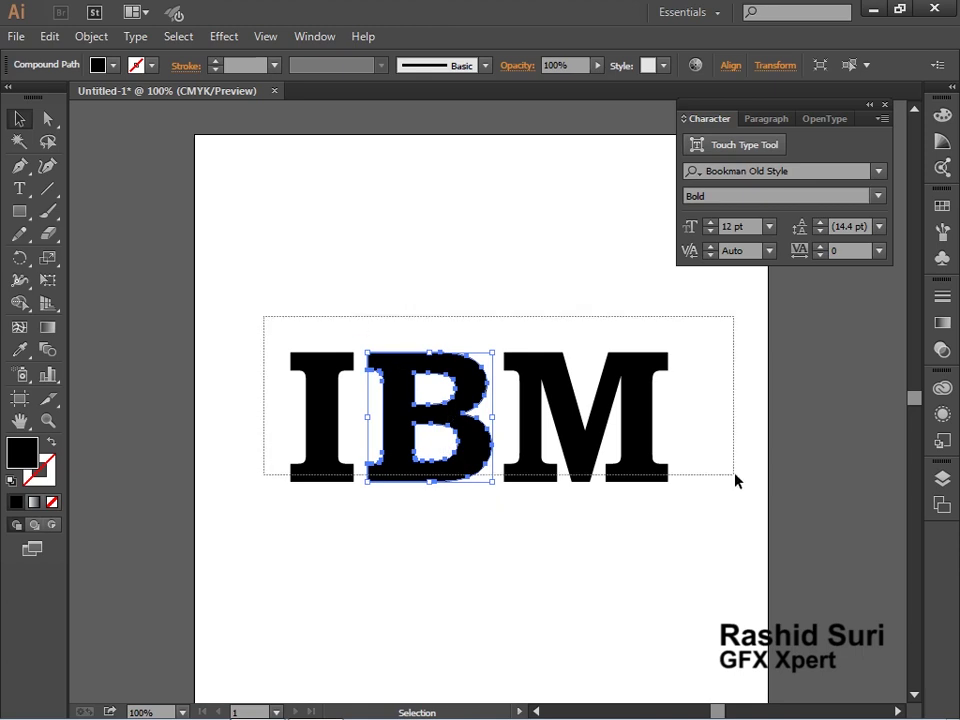
{"action": "right_click", "coordinate": [650, 448]}
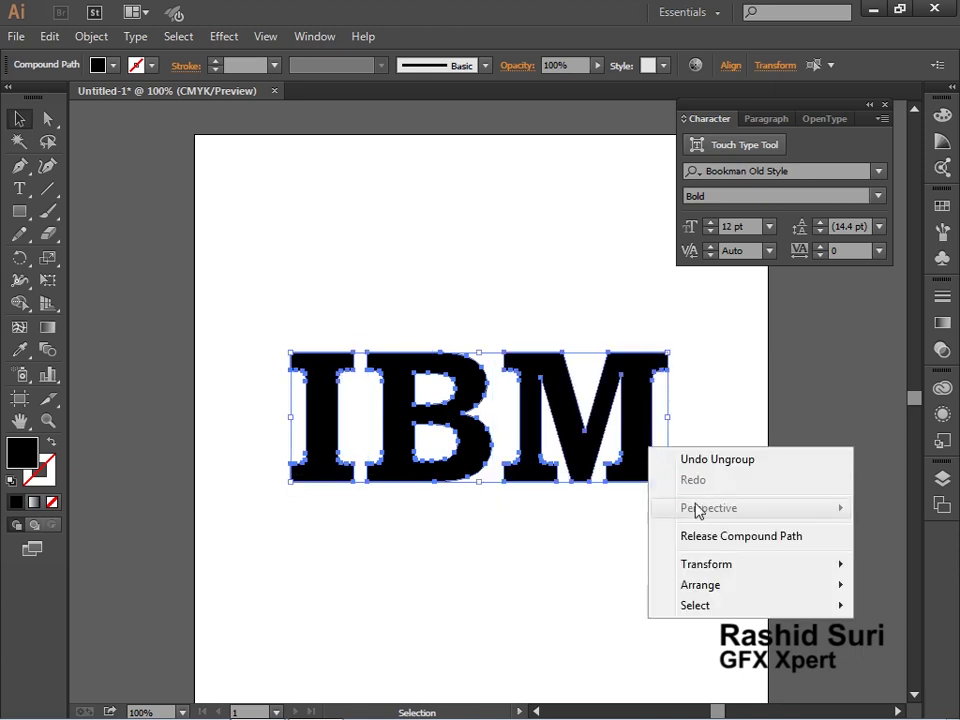
{"action": "left_click", "coordinate": [711, 538]}
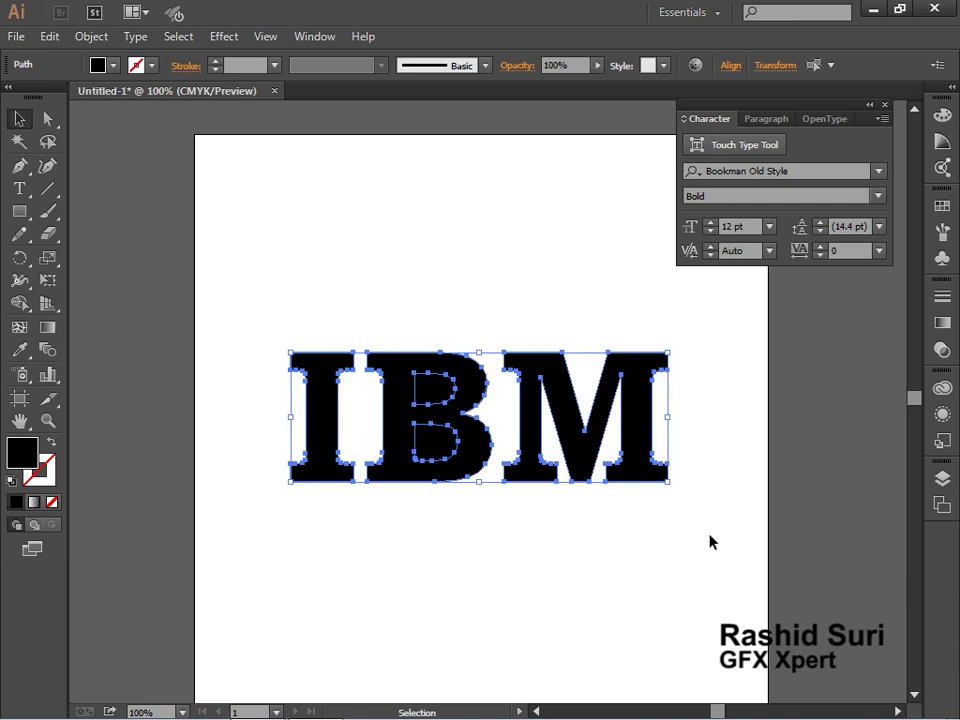
{"action": "right_click", "coordinate": [634, 470]}
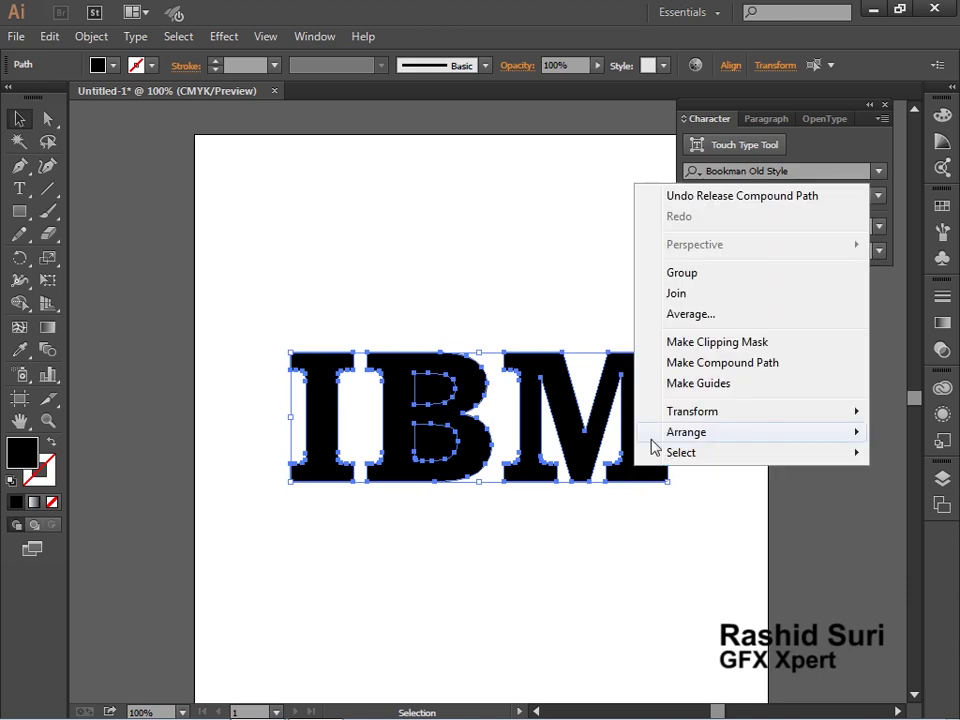
{"action": "left_click", "coordinate": [673, 364]}
{"action": "left_click", "coordinate": [661, 494]}
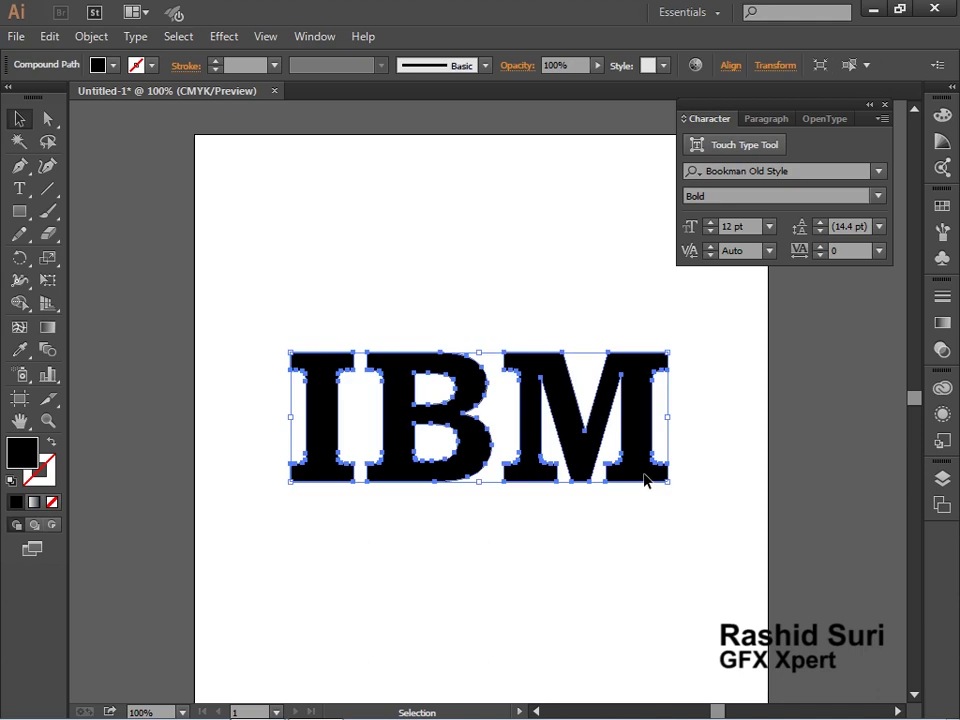
Place a copy of IBM above the original and zoom in on the lower lettering.
{"action": "left_click_drag", "start_coordinate": [644, 480], "coordinate": [607, 255]}
{"action": "left_click_drag", "start_coordinate": [632, 386], "coordinate": [637, 455]}
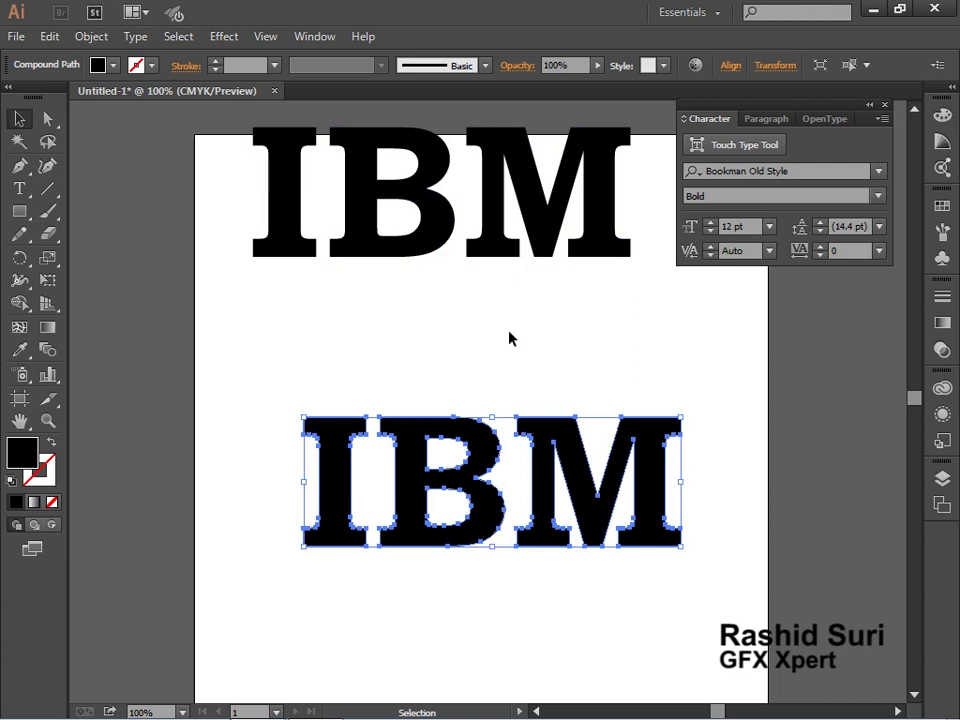
{"action": "left_click", "coordinate": [19, 211]}
{"action": "left_click_drag", "start_coordinate": [206, 364], "coordinate": [760, 588]}
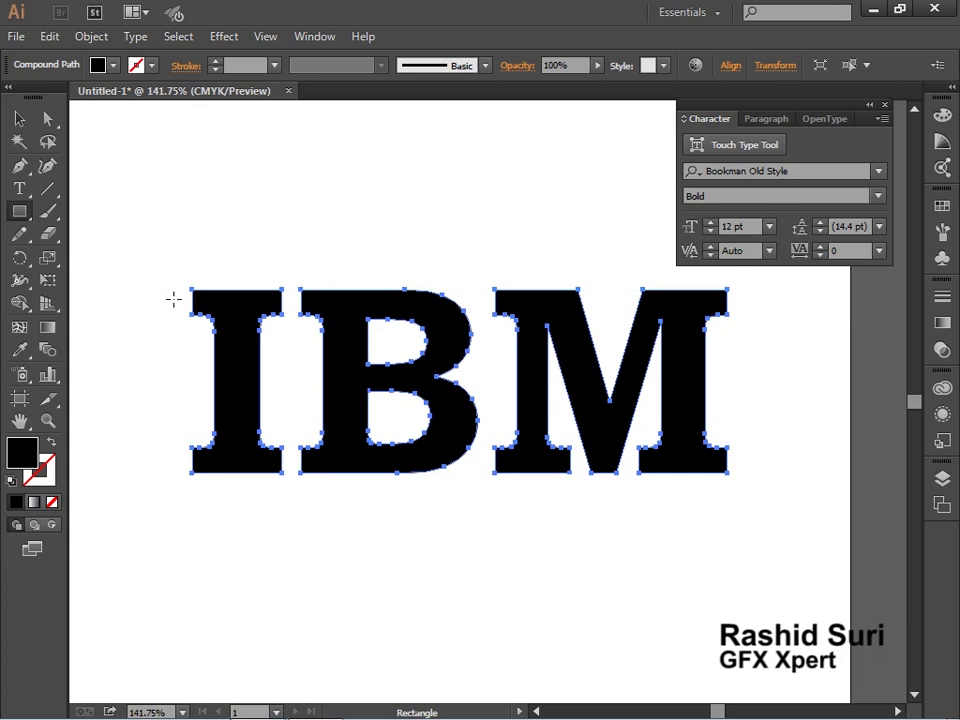
Draw a thin bar along IBM's top edge, copy it to the baseline, and select both.
{"action": "mouse_move", "coordinate": [173, 298]}
{"action": "left_mouse_down"}
{"action": "mouse_move", "coordinate": [736, 297]}
{"action": "mouse_move", "coordinate": [739, 306]}
{"action": "left_mouse_up"}
{"action": "left_click", "coordinate": [19, 118]}
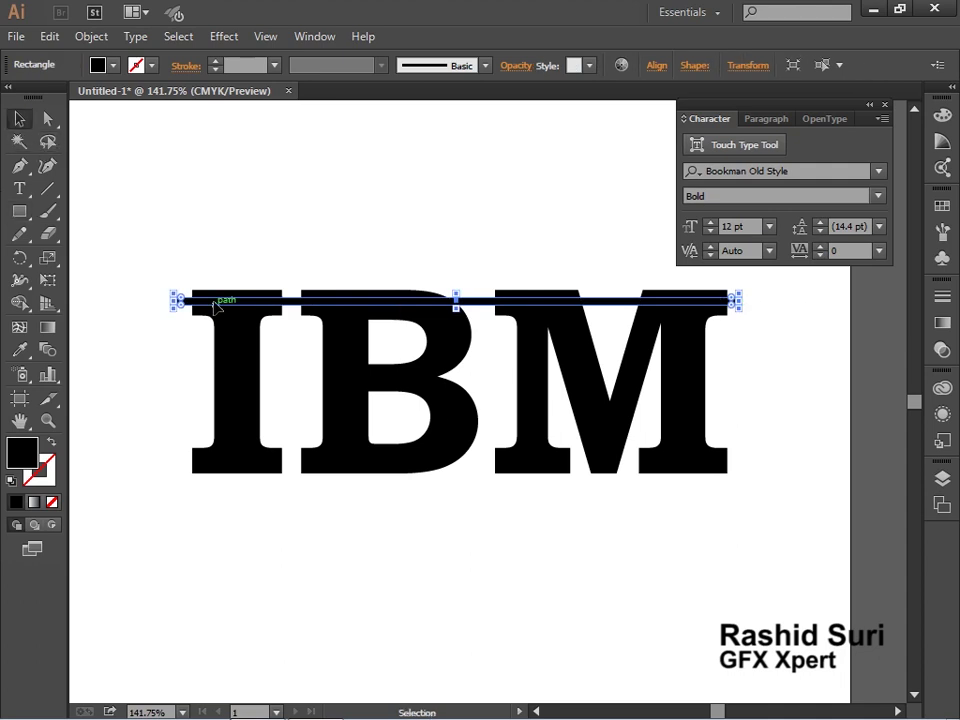
{"action": "left_click_drag", "start_coordinate": [214, 307], "coordinate": [220, 472]}
{"action": "left_click", "coordinate": [287, 302], "text": "shift"}
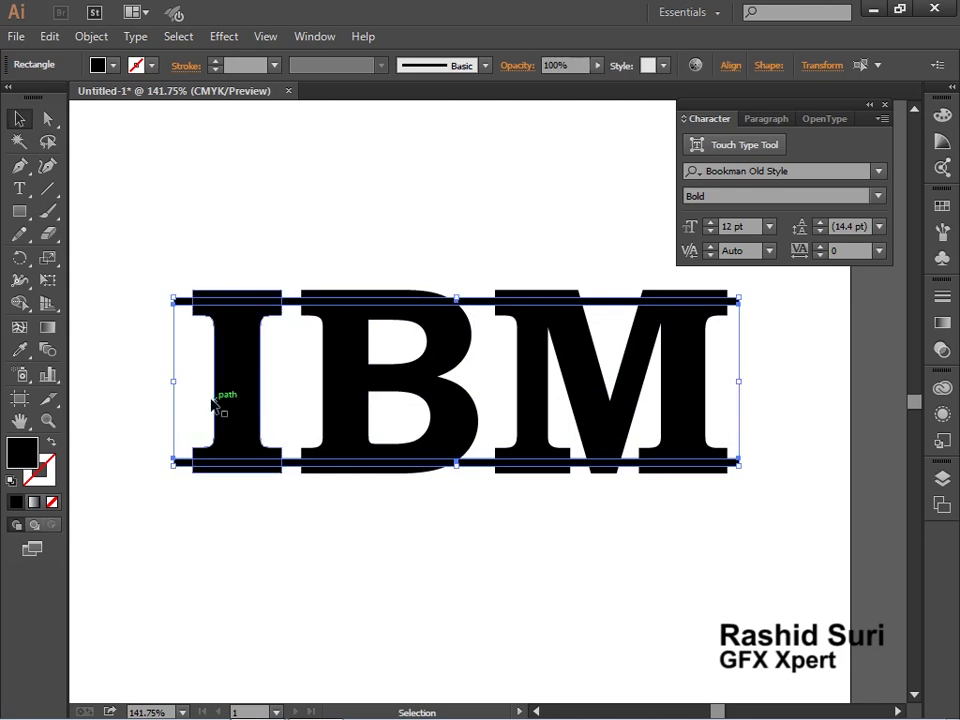
{"action": "left_click", "coordinate": [93, 37]}
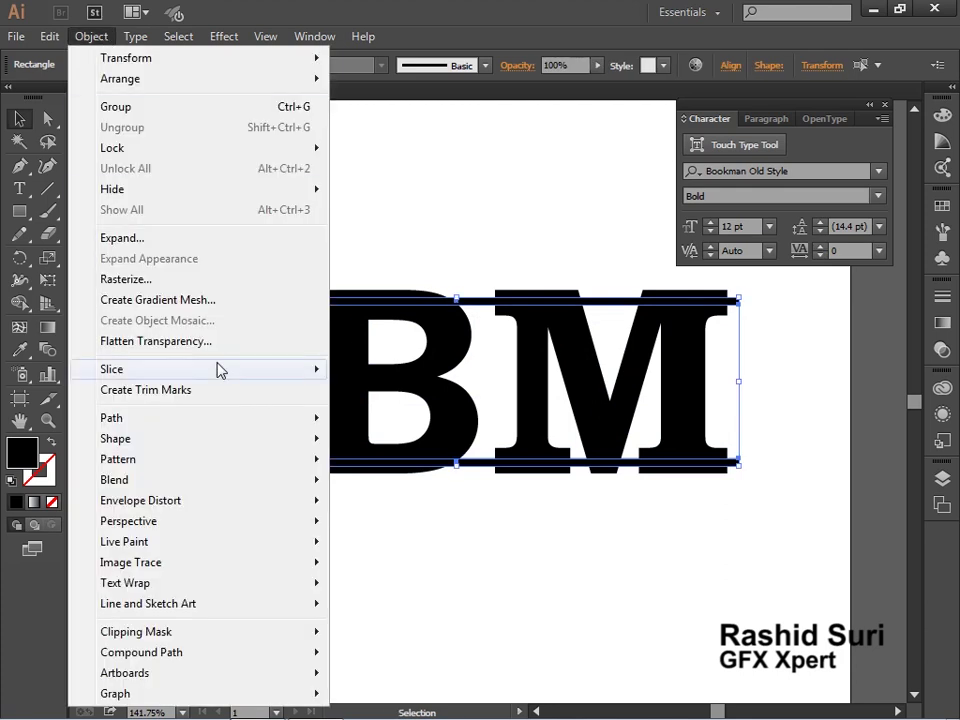
{"action": "mouse_move", "coordinate": [114, 480]}
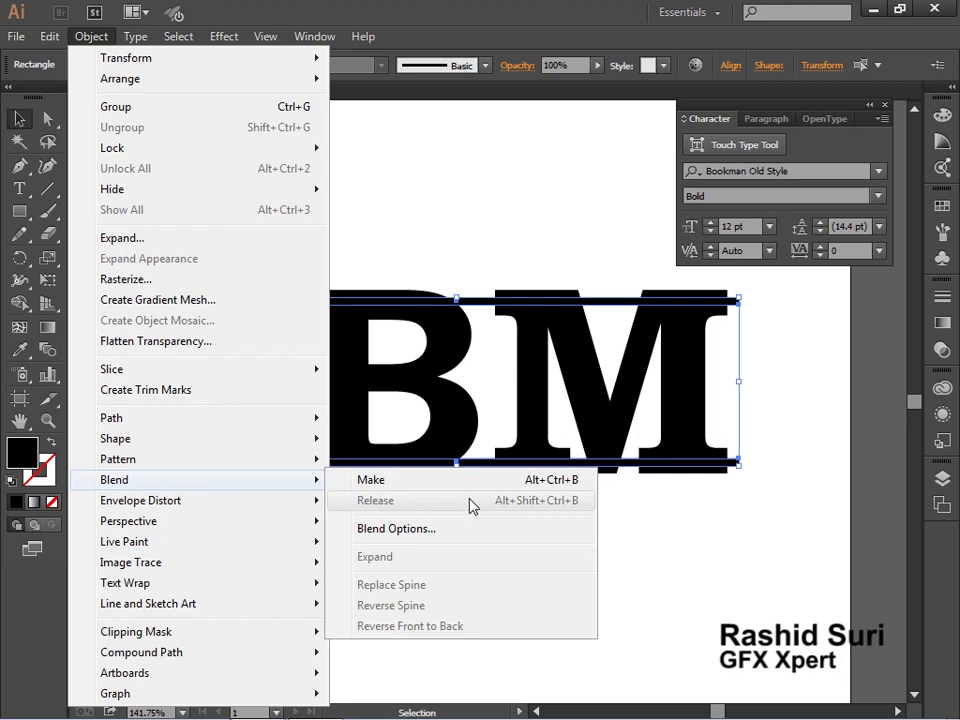
Blend the two bars and set blend spacing to Specified Steps with preview on.
{"action": "left_click", "coordinate": [470, 481]}
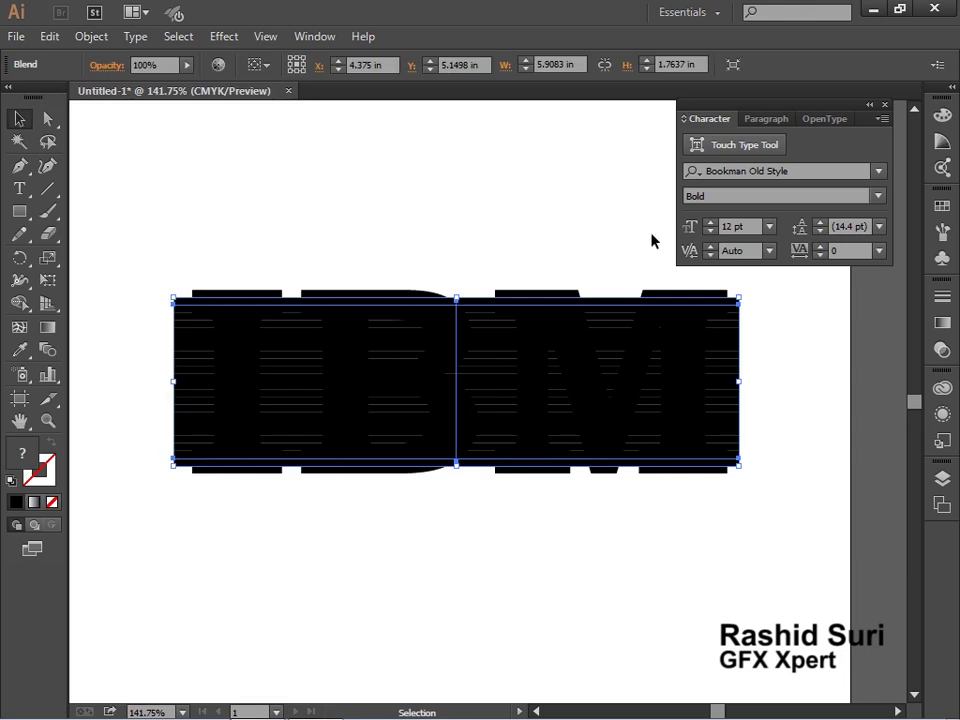
{"action": "double_click", "coordinate": [47, 350]}
{"action": "left_click_drag", "start_coordinate": [652, 397], "coordinate": [664, 391]}
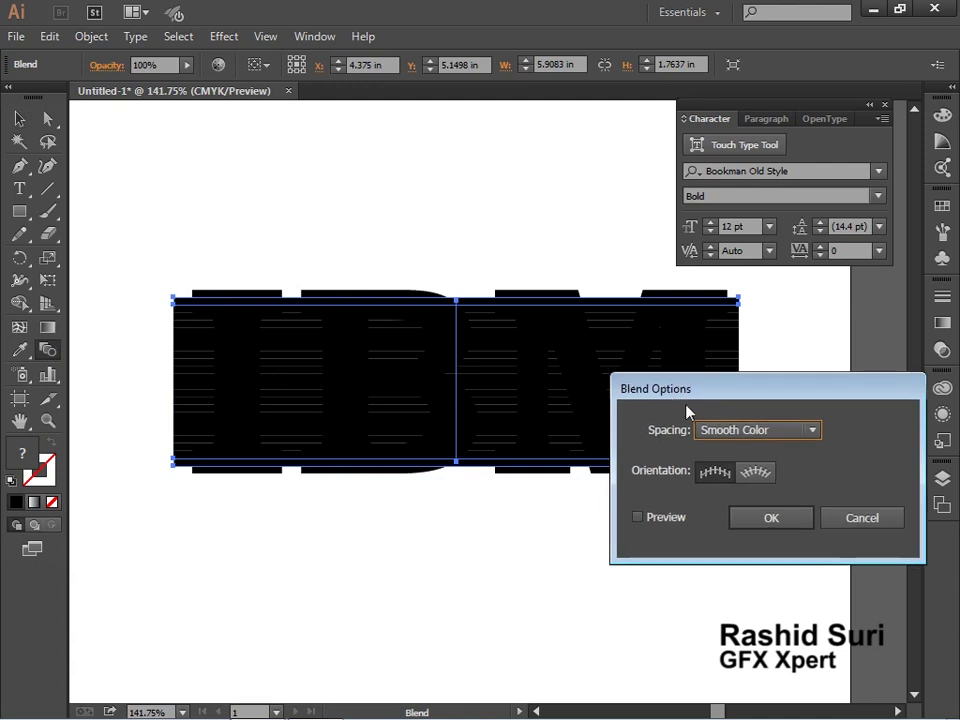
{"action": "left_click", "coordinate": [703, 431]}
{"action": "left_click", "coordinate": [740, 471]}
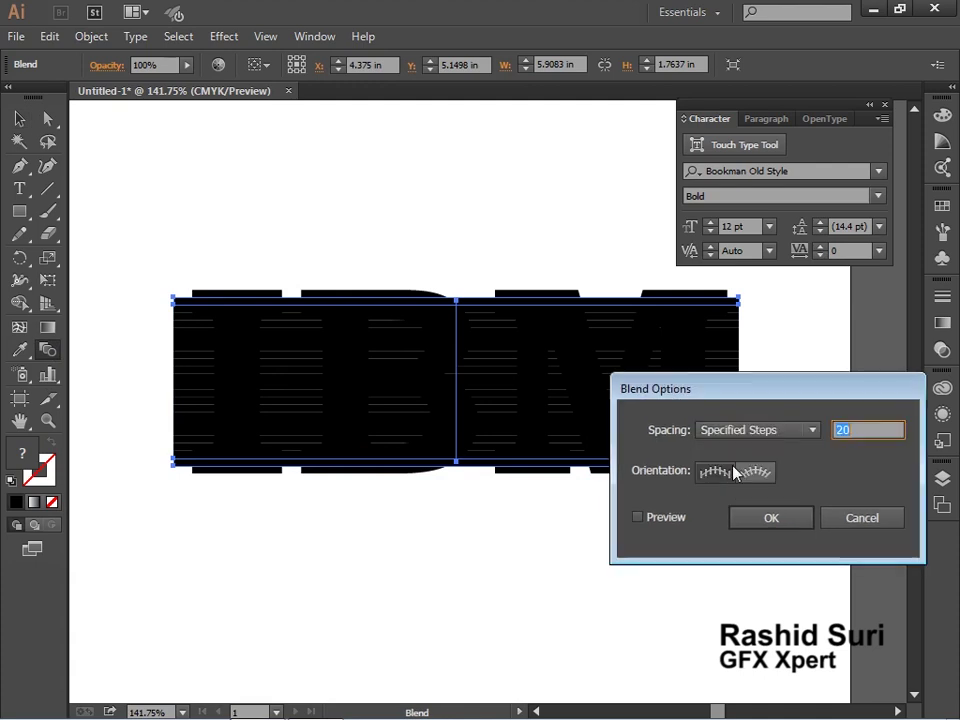
{"action": "type", "text": "5"}
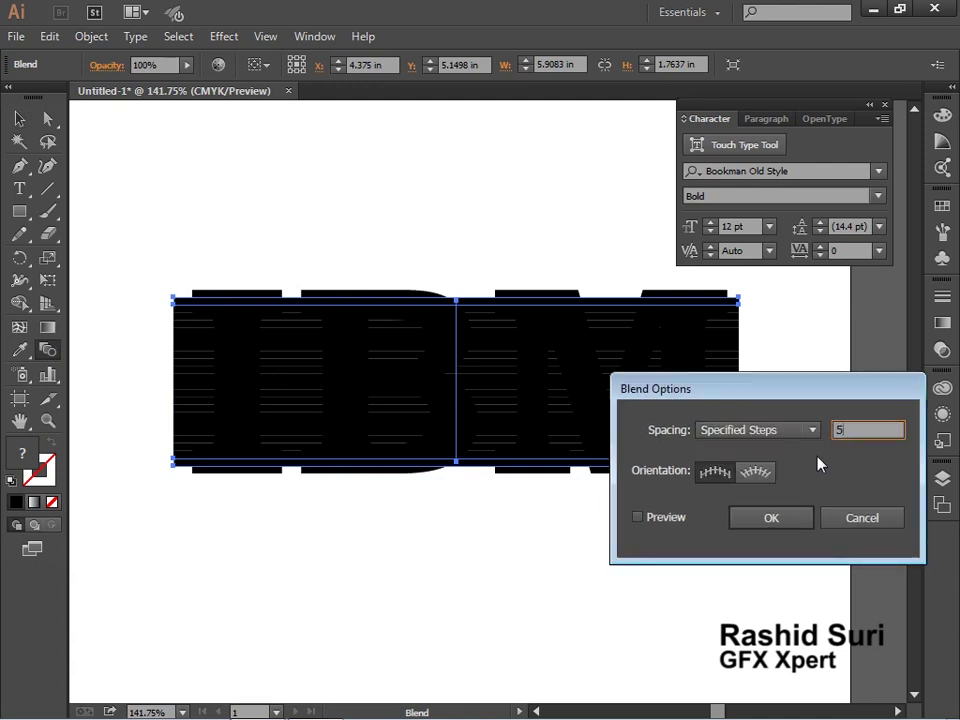
{"action": "left_click", "coordinate": [682, 519]}
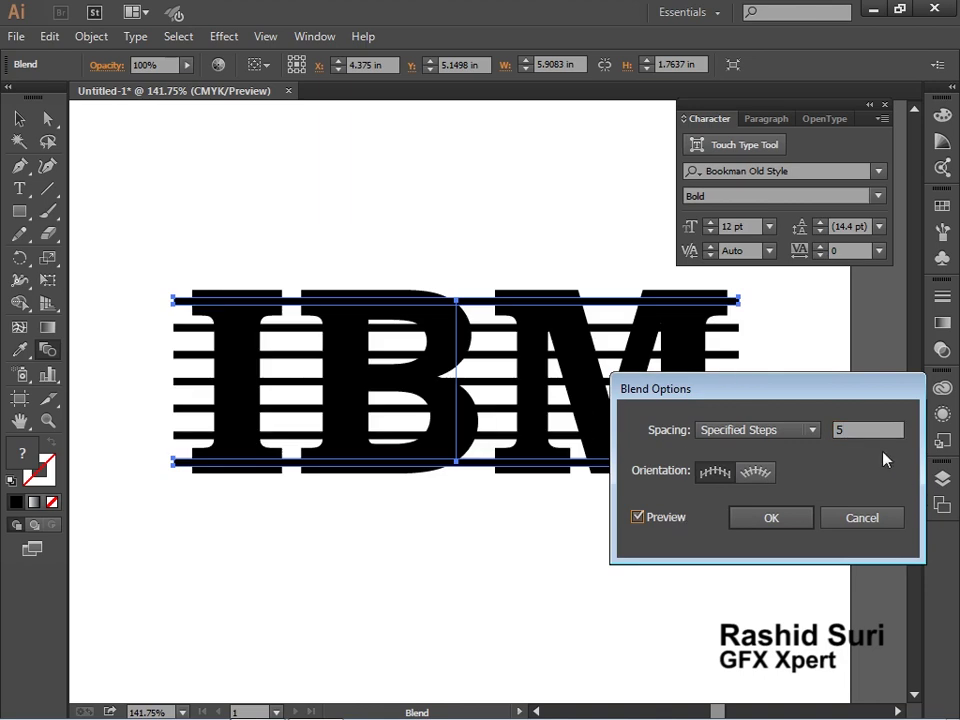
Try 6 then settle on 8 specified steps and apply the blend.
{"action": "left_click_drag", "start_coordinate": [851, 424], "coordinate": [823, 432]}
{"action": "type", "text": "6"}
{"action": "left_click", "coordinate": [660, 524]}
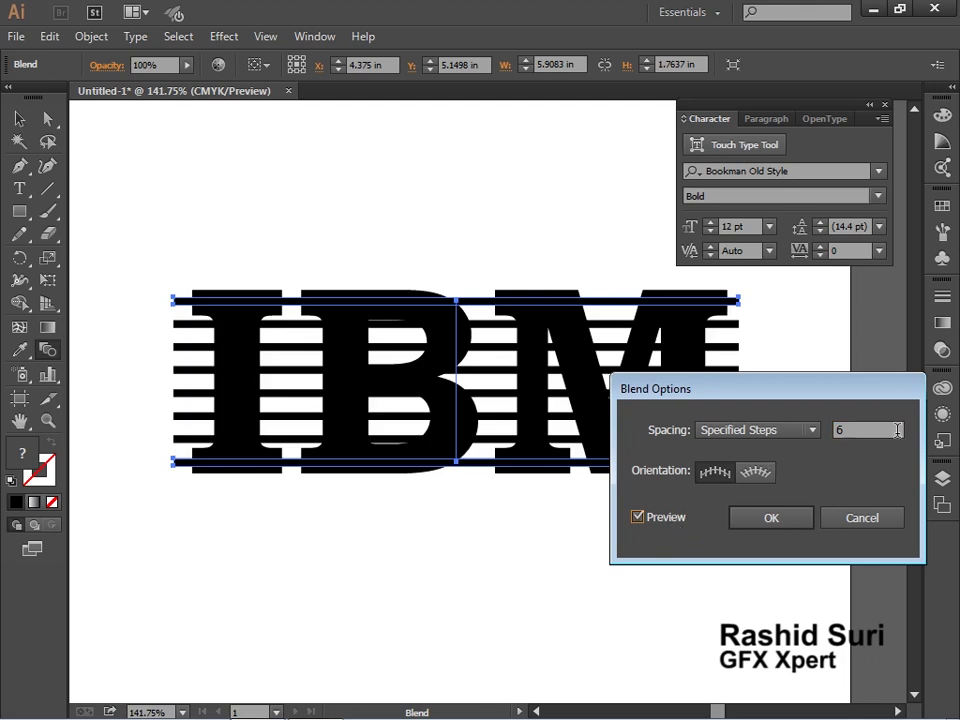
{"action": "left_click_drag", "start_coordinate": [850, 430], "coordinate": [820, 441]}
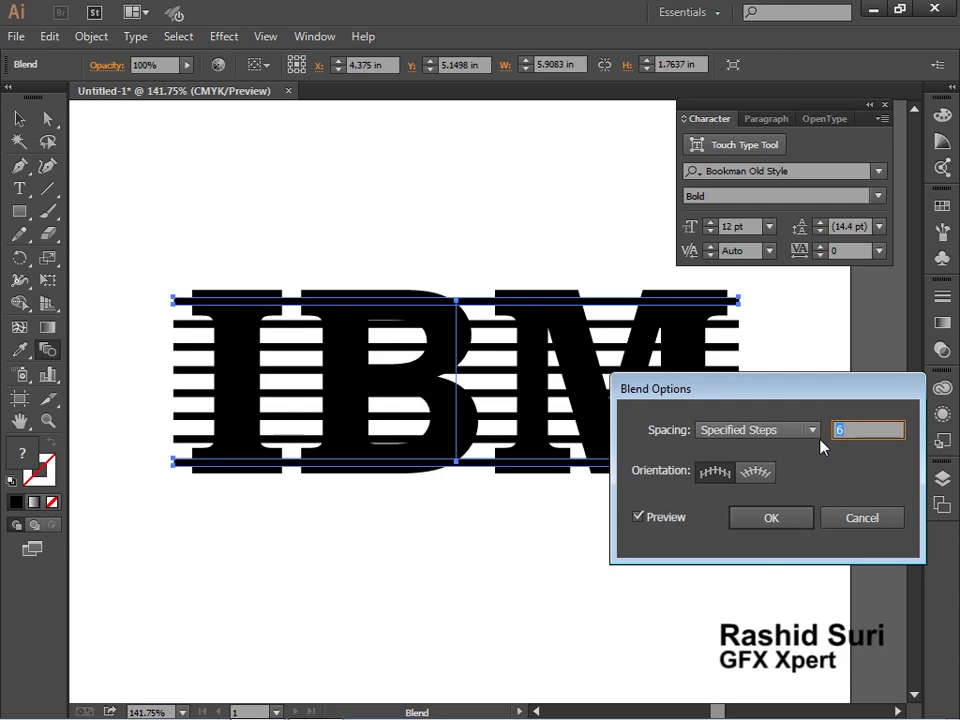
{"action": "type", "text": "8"}
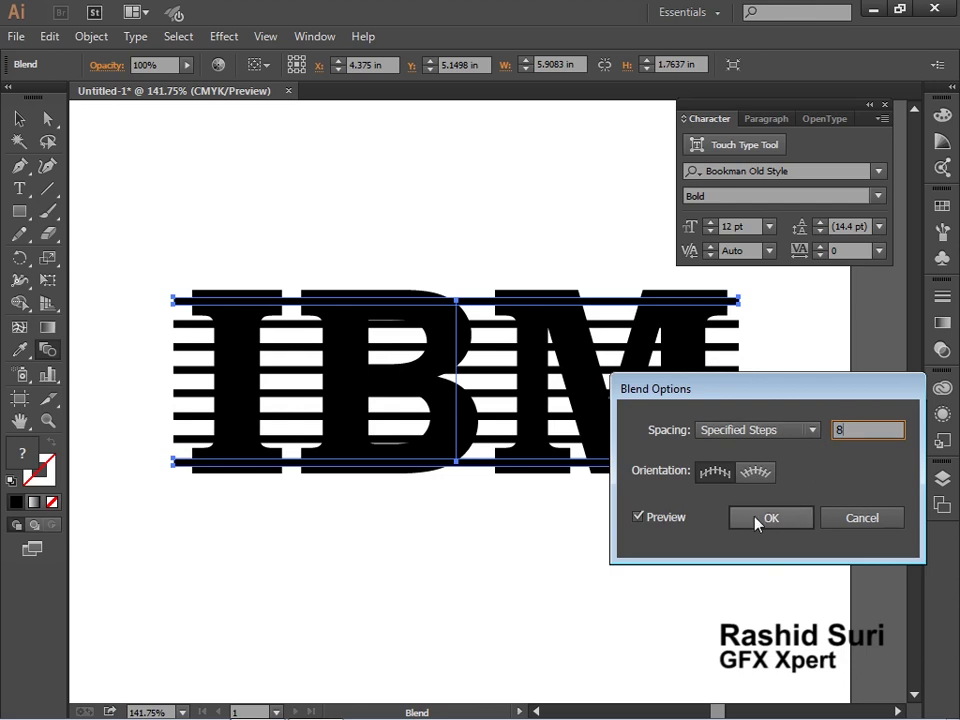
{"action": "left_click", "coordinate": [681, 527]}
{"action": "left_click", "coordinate": [681, 527]}
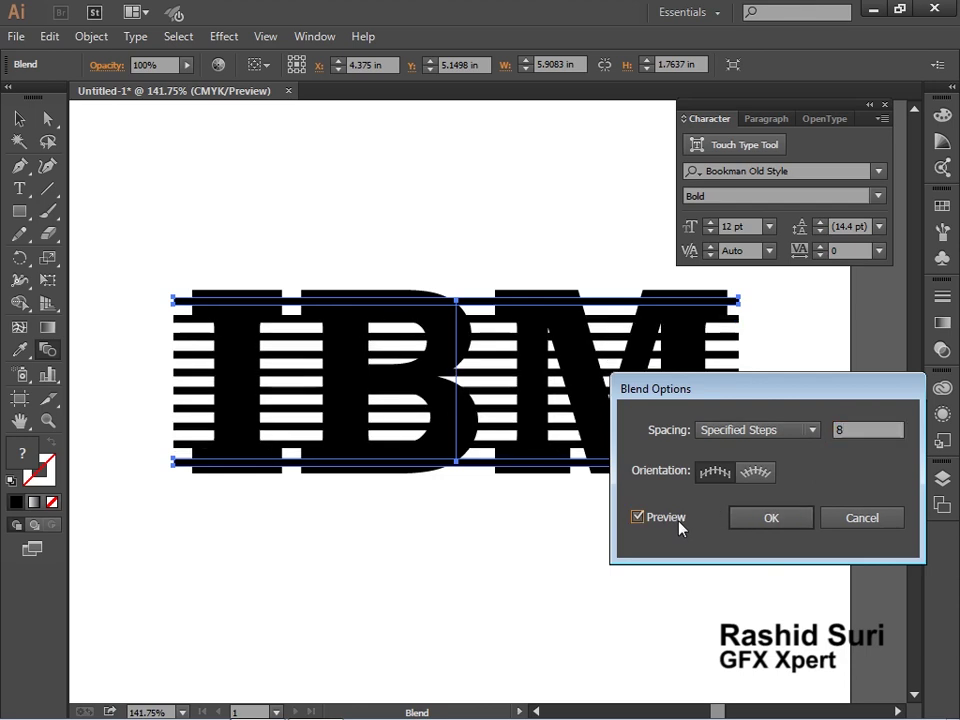
{"action": "left_click", "coordinate": [760, 522]}
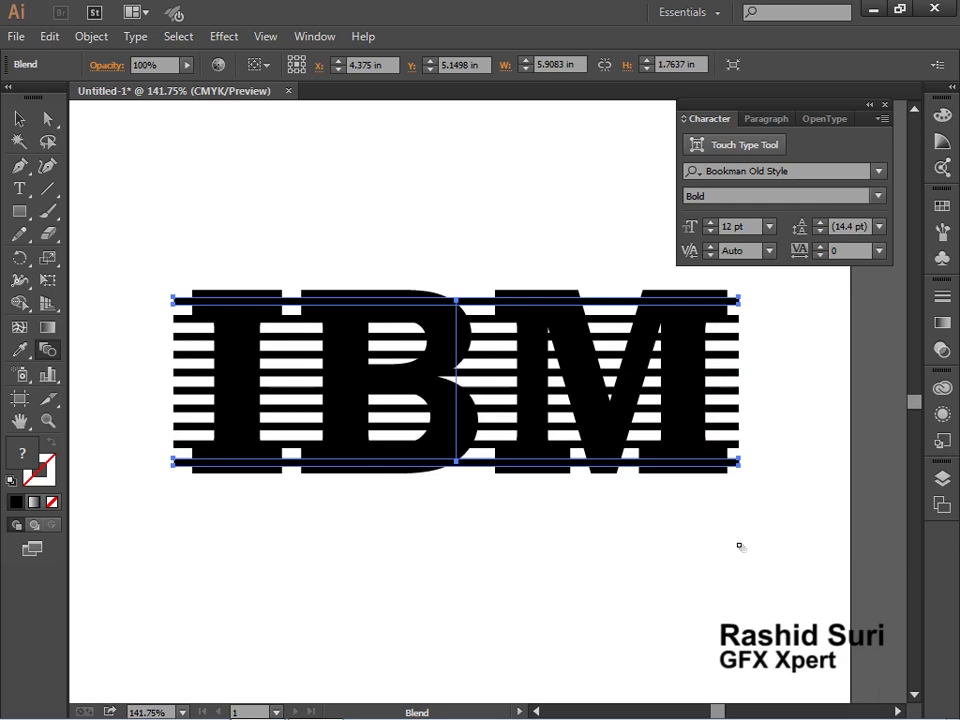
{"action": "key", "text": "ctrl+shift+F9"}
{"action": "left_click", "coordinate": [744, 326]}
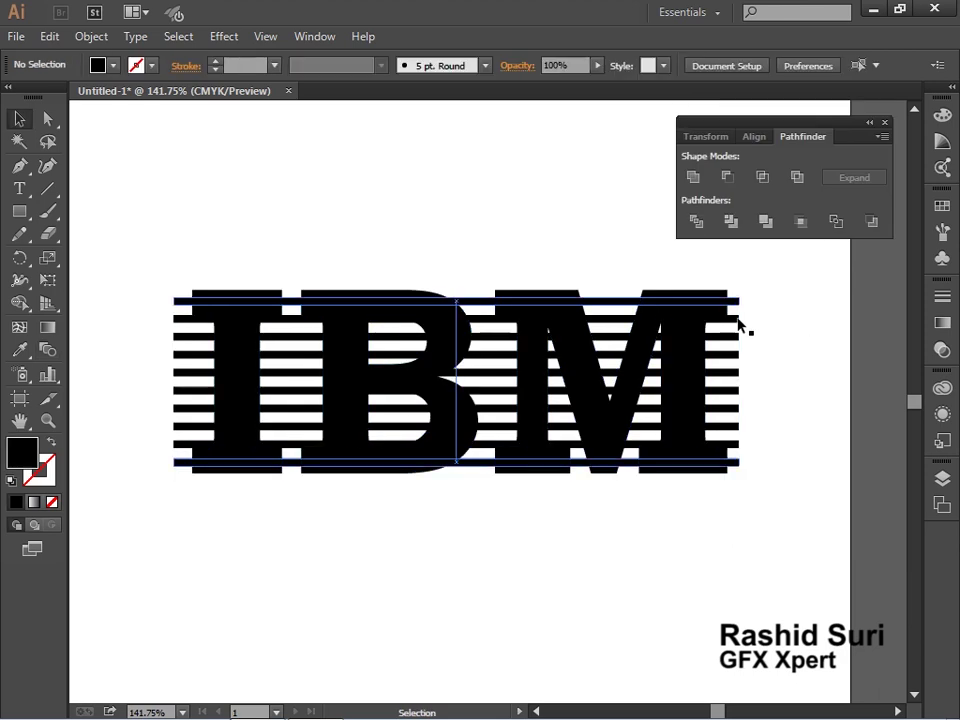
Expand the blend into separate stripe shapes and ungroup them.
{"action": "left_click", "coordinate": [738, 313]}
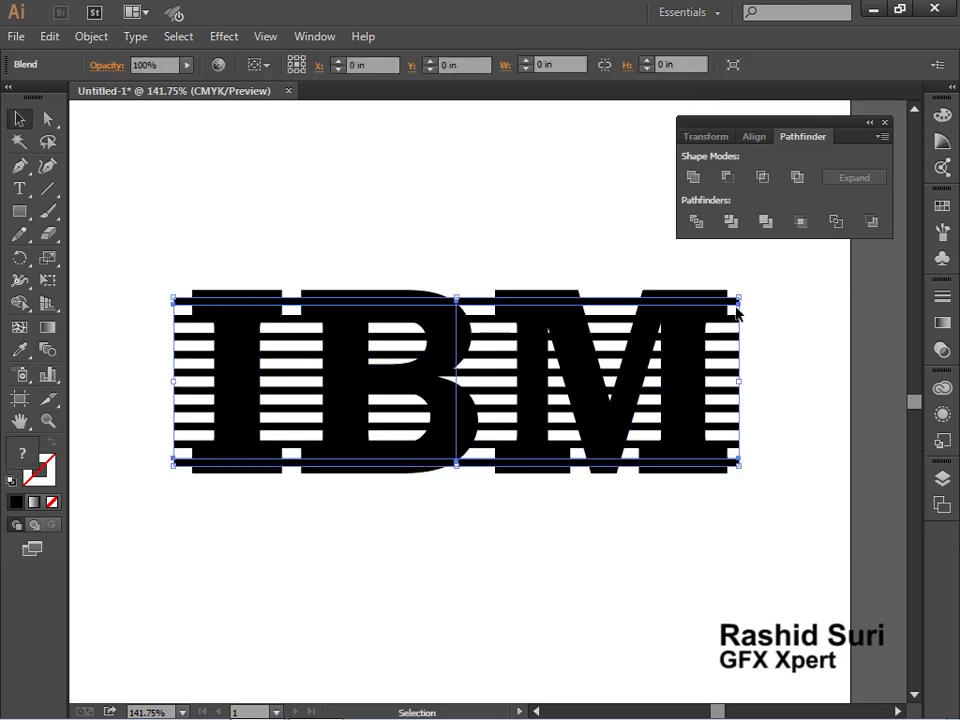
{"action": "right_click", "coordinate": [180, 401]}
{"action": "mouse_move", "coordinate": [237, 512]}
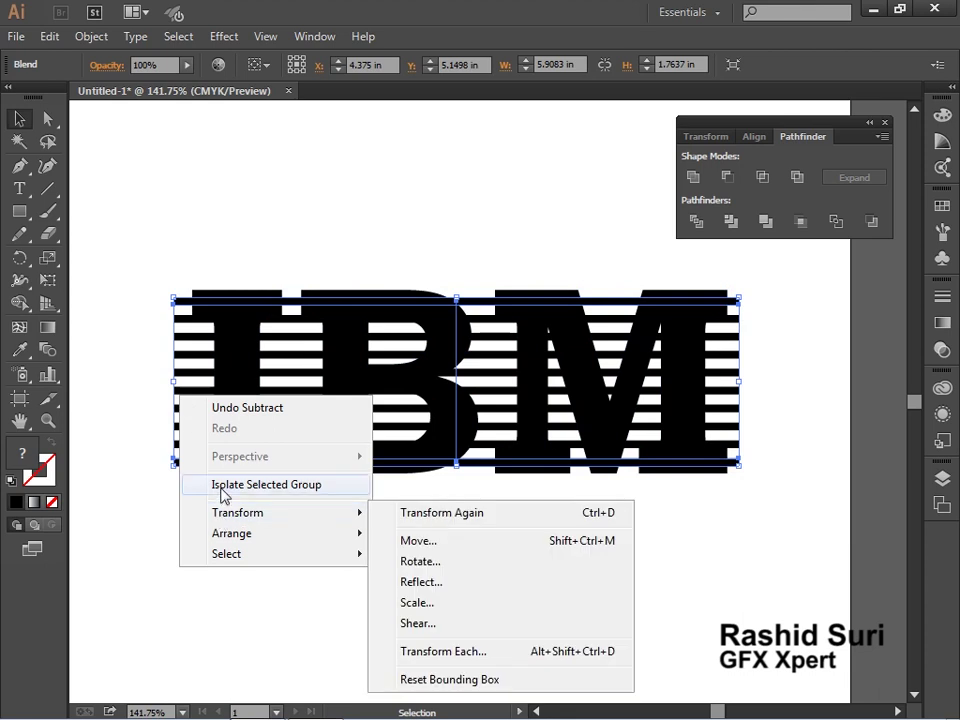
{"action": "left_click", "coordinate": [91, 38]}
{"action": "left_click", "coordinate": [140, 246]}
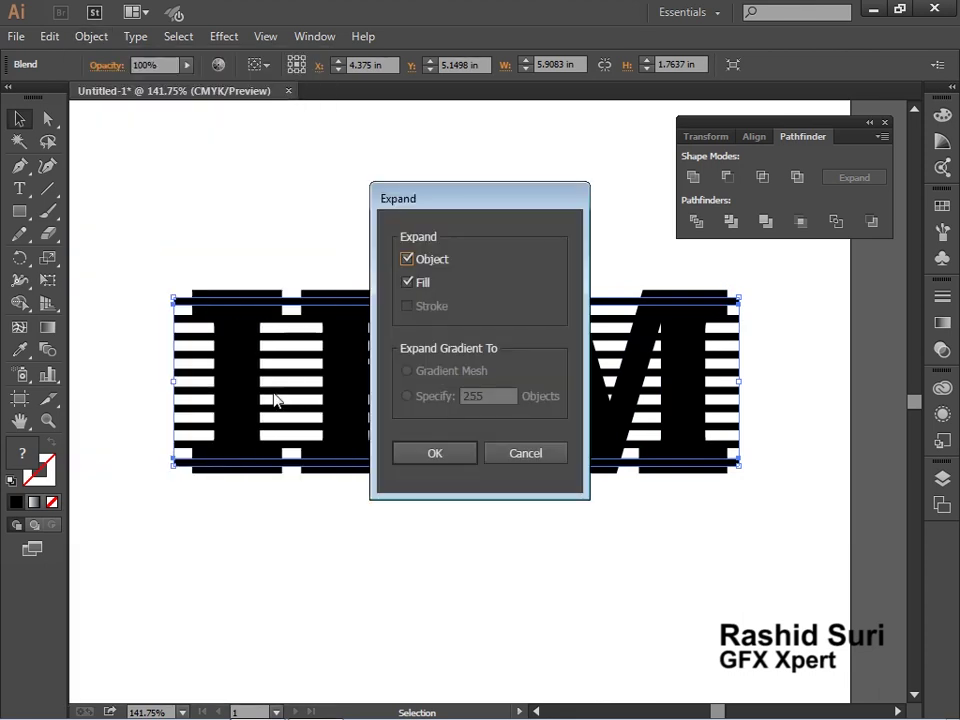
{"action": "left_click", "coordinate": [463, 458]}
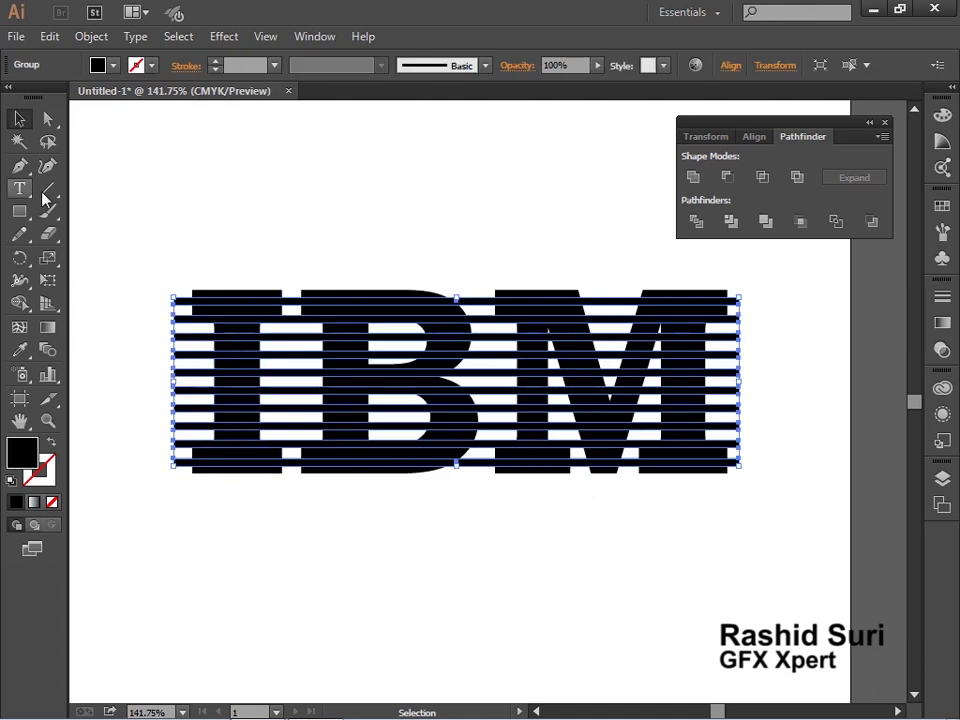
{"action": "right_click", "coordinate": [197, 326]}
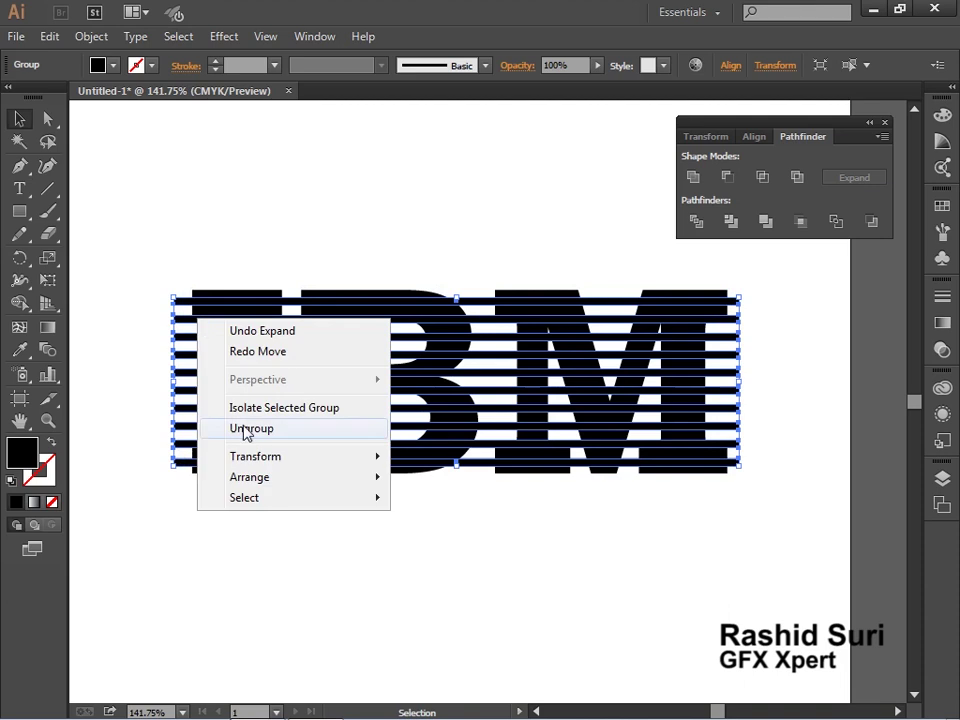
{"action": "left_click", "coordinate": [262, 430]}
Cut the stripes out of IBM with Pathfinder Minus Front and move the logo near the top.
{"action": "left_click_drag", "start_coordinate": [214, 240], "coordinate": [583, 544]}
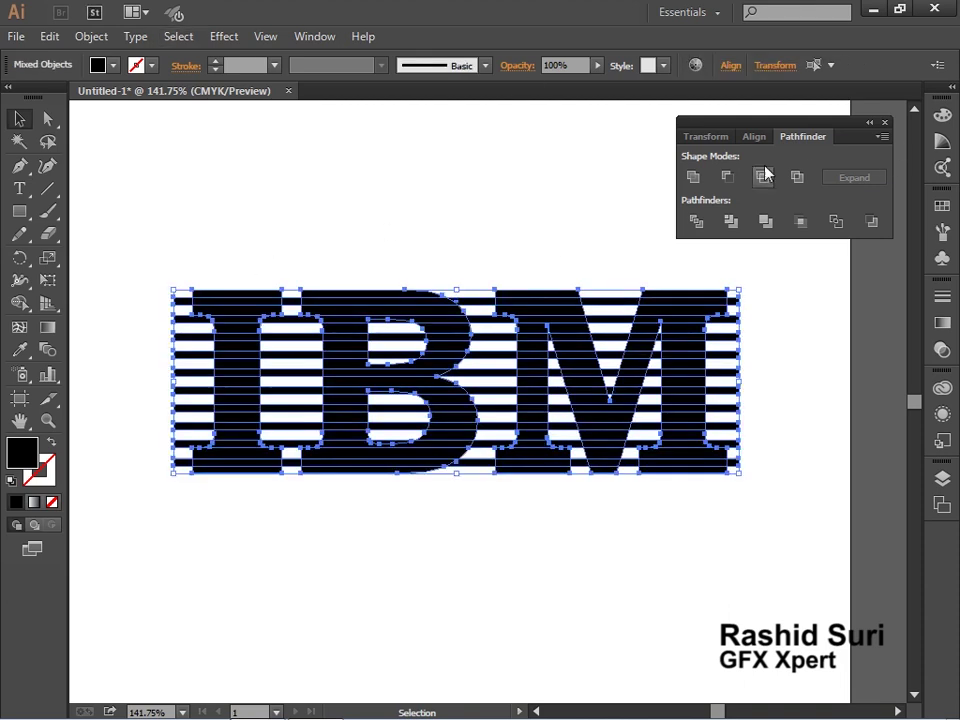
{"action": "left_click", "coordinate": [727, 178]}
{"action": "left_click", "coordinate": [677, 561]}
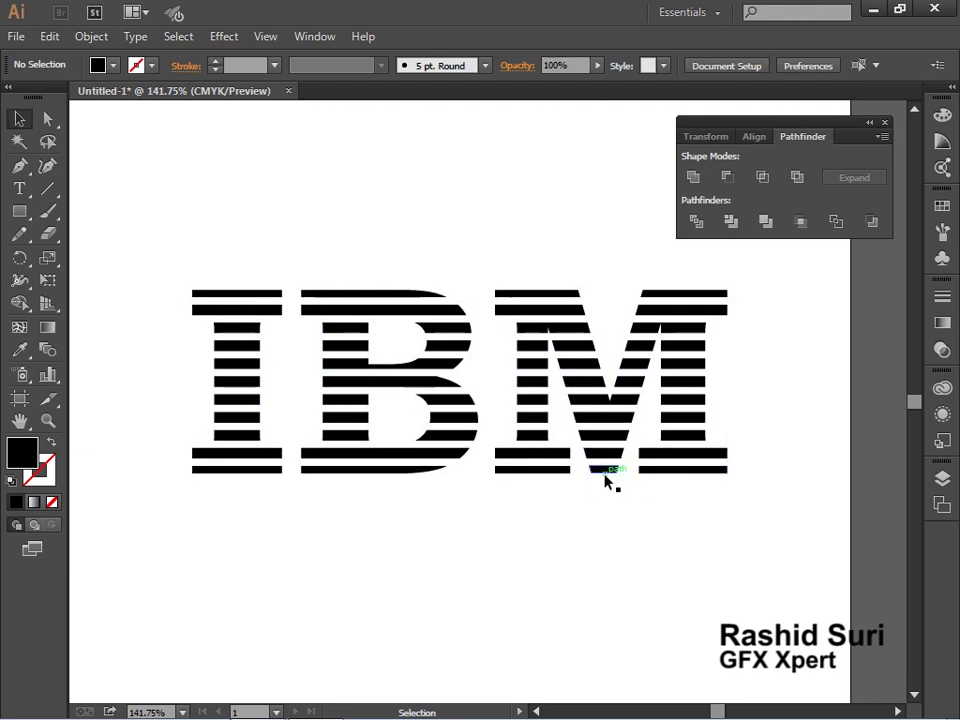
{"action": "left_click_drag", "start_coordinate": [607, 473], "coordinate": [540, 312]}
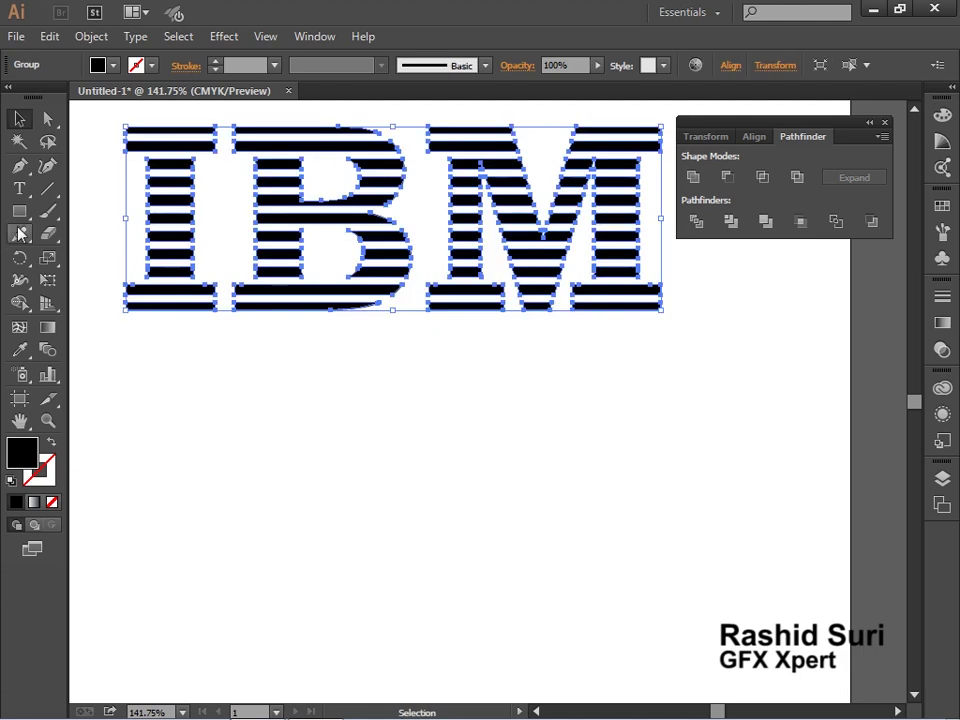
Add the text 'ARY' below the striped IBM and enlarge it.
{"action": "left_click", "coordinate": [20, 187]}
{"action": "type", "text": "ARY"}
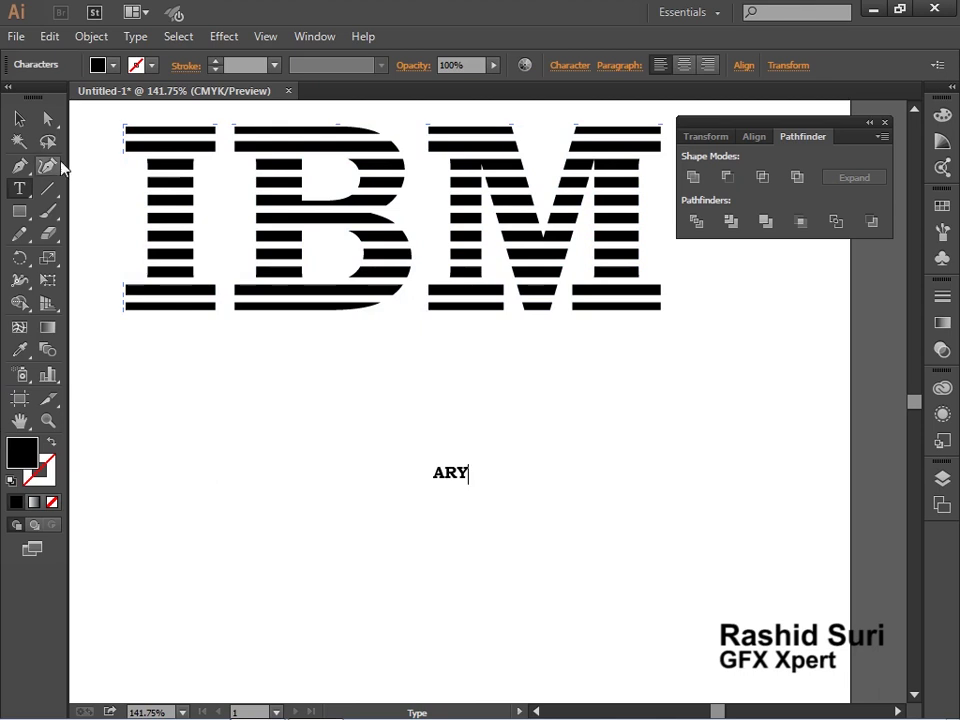
{"action": "left_click", "coordinate": [19, 118]}
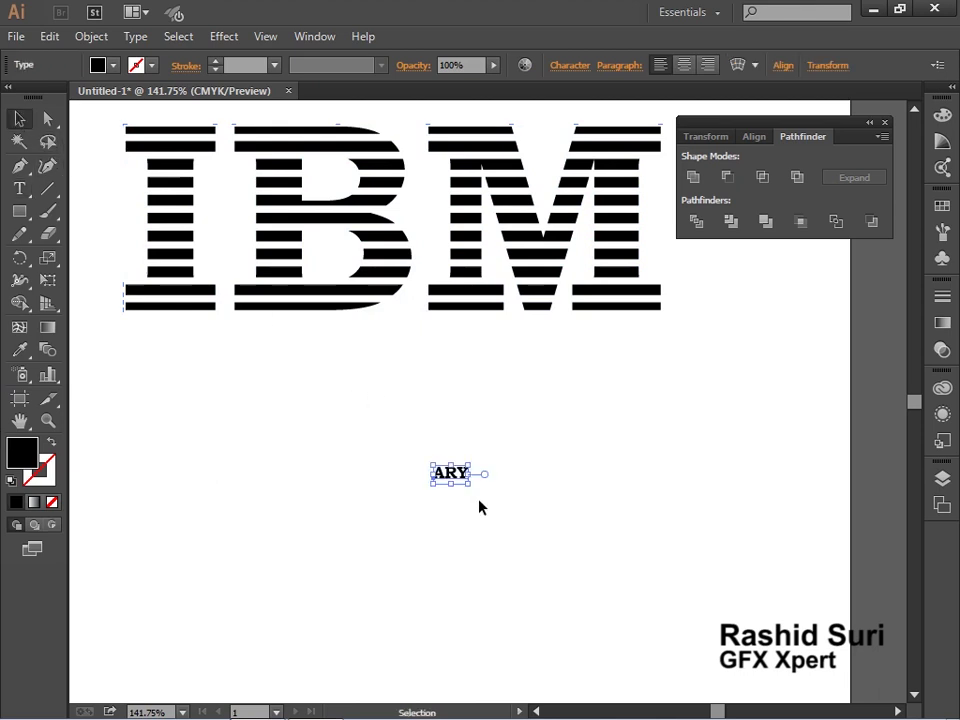
{"action": "left_click_drag", "start_coordinate": [470, 488], "coordinate": [741, 634]}
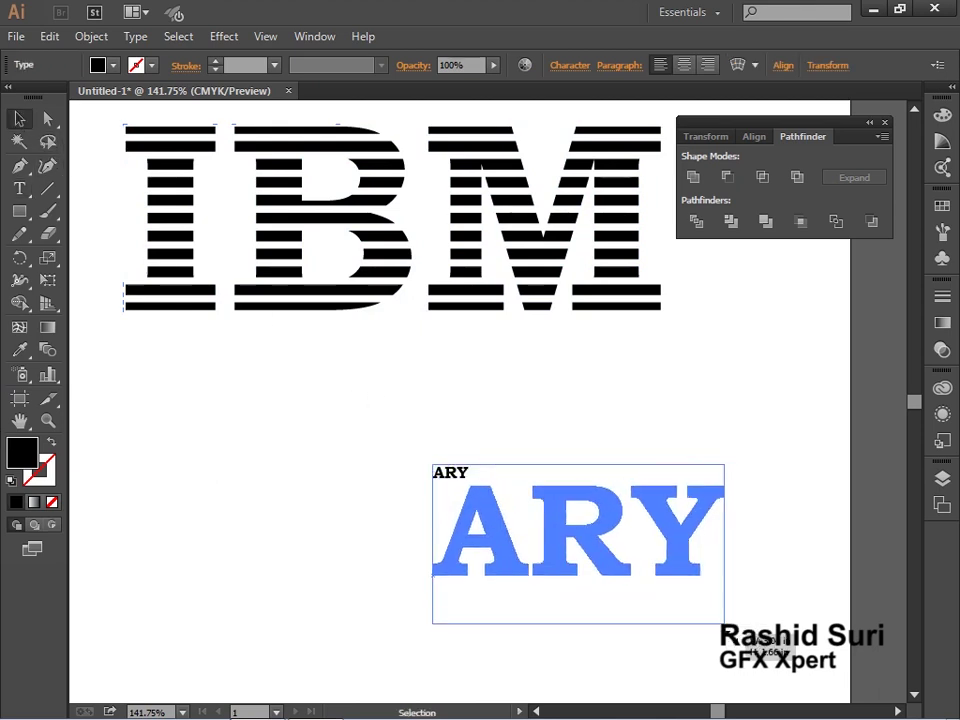
{"action": "left_click_drag", "start_coordinate": [703, 568], "coordinate": [632, 540]}
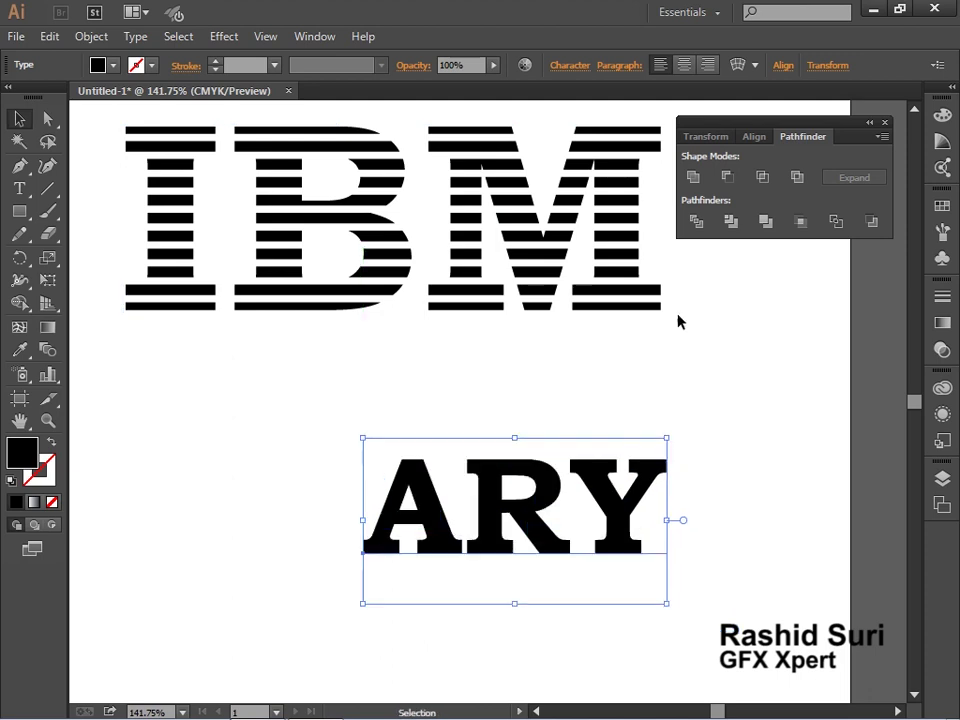
Set ARY in Arial Black and shift it left and up.
{"action": "key", "text": "ctrl+t"}
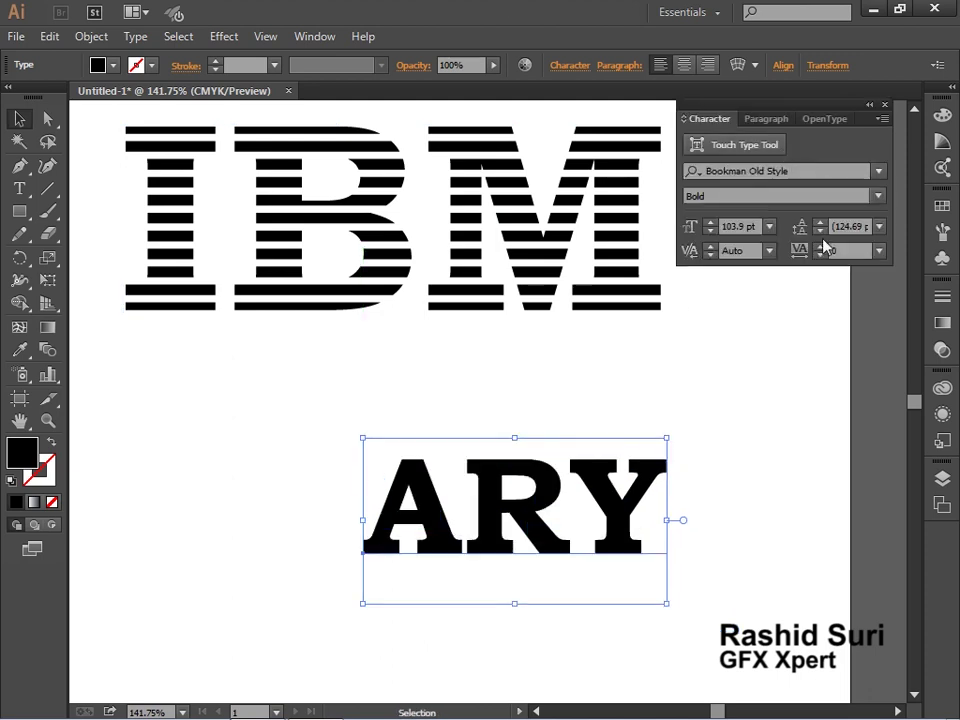
{"action": "left_click", "coordinate": [879, 171]}
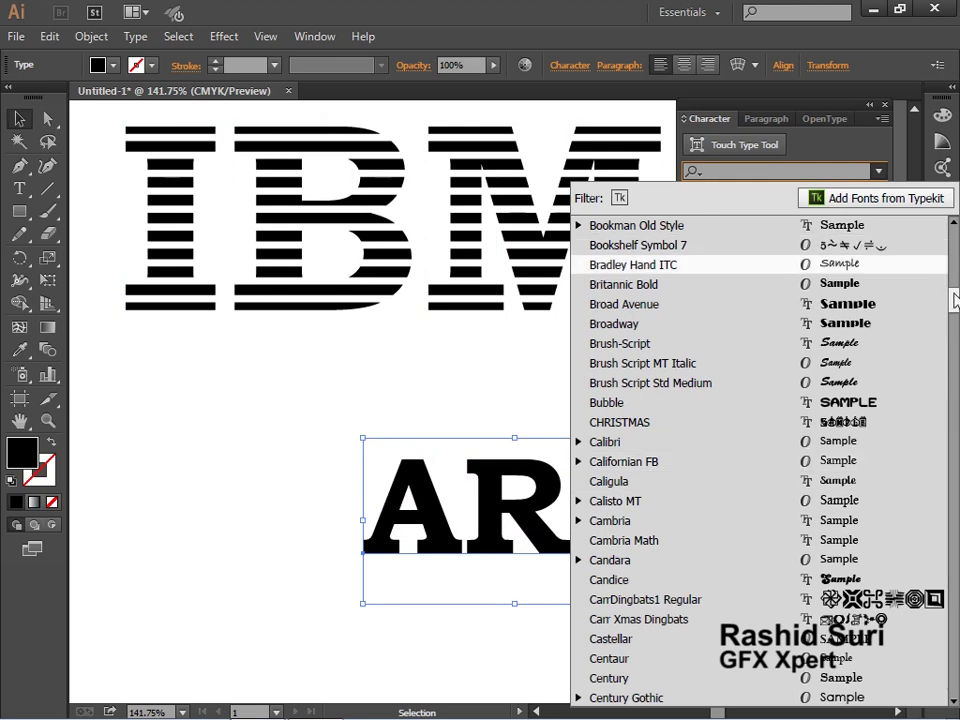
{"action": "type", "text": "ARI"}
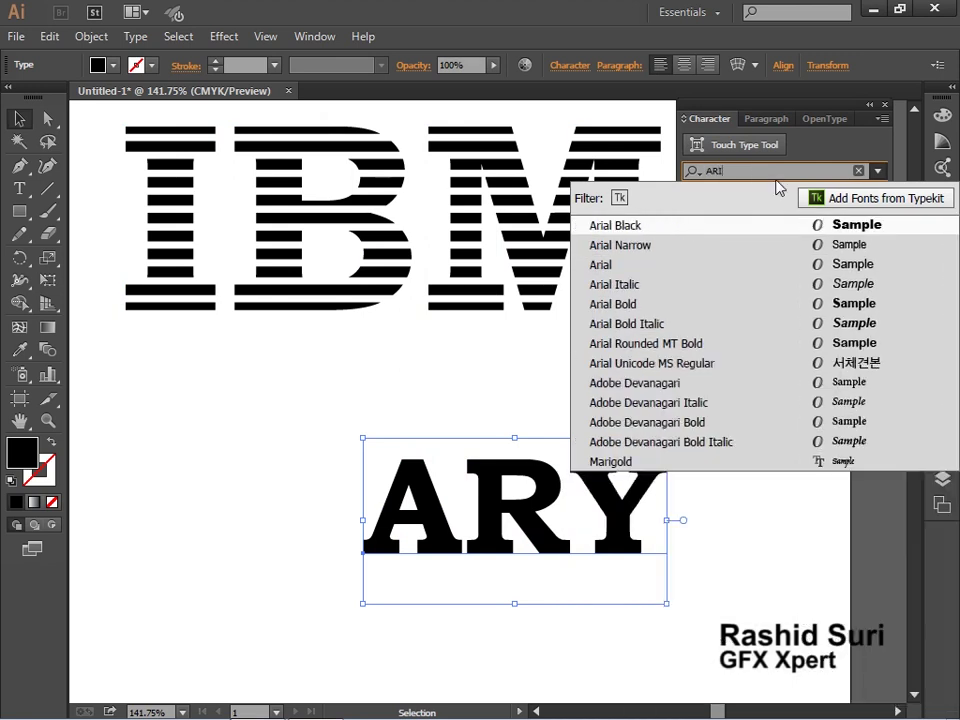
{"action": "type", "text": "AL"}
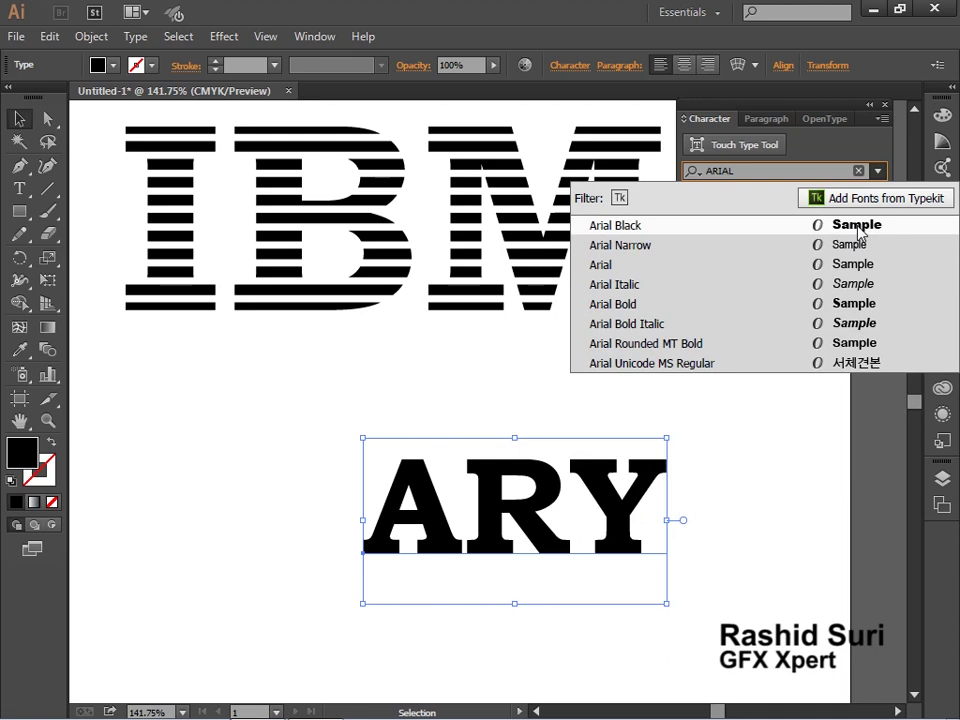
{"action": "left_click", "coordinate": [802, 226]}
{"action": "mouse_move", "coordinate": [624, 527]}
{"action": "left_mouse_down"}
{"action": "mouse_move", "coordinate": [456, 508]}
{"action": "mouse_move", "coordinate": [466, 508]}
{"action": "left_mouse_up"}
{"action": "left_click", "coordinate": [91, 36]}
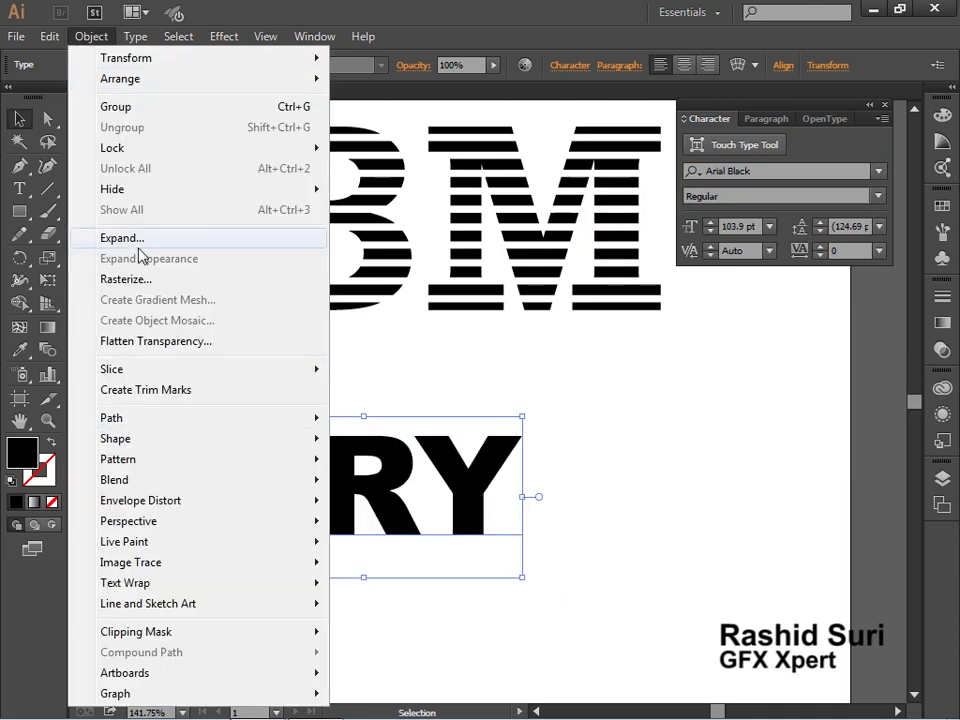
Expand ARY into outlines, rebuild its letters as one compound path, and nudge it right.
{"action": "left_click", "coordinate": [122, 238]}
{"action": "left_click", "coordinate": [434, 453]}
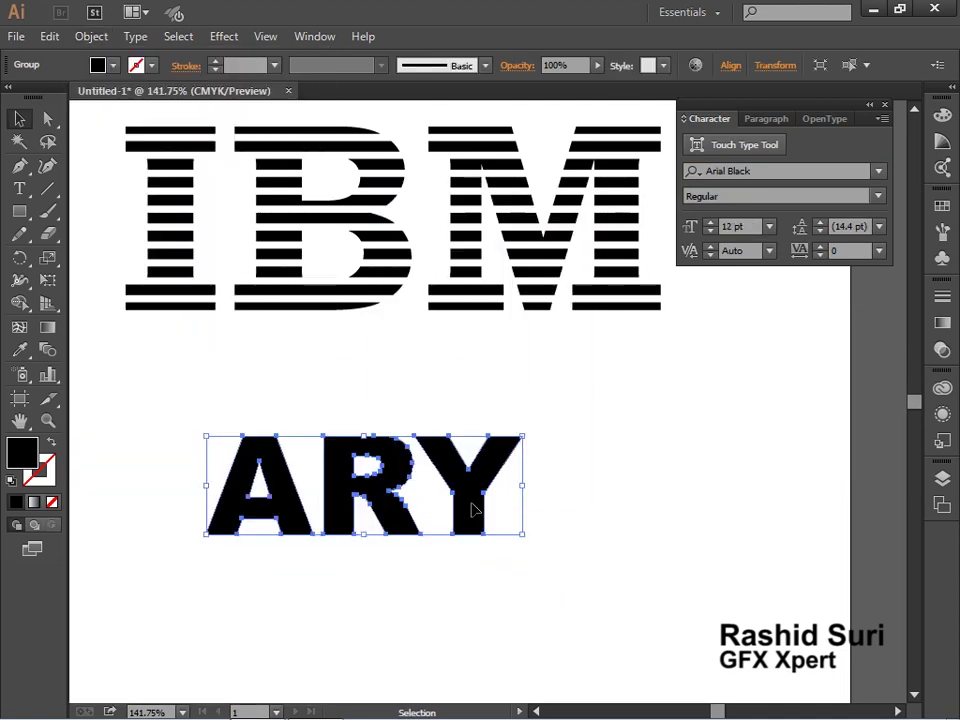
{"action": "right_click", "coordinate": [476, 563]}
{"action": "left_click", "coordinate": [551, 616]}
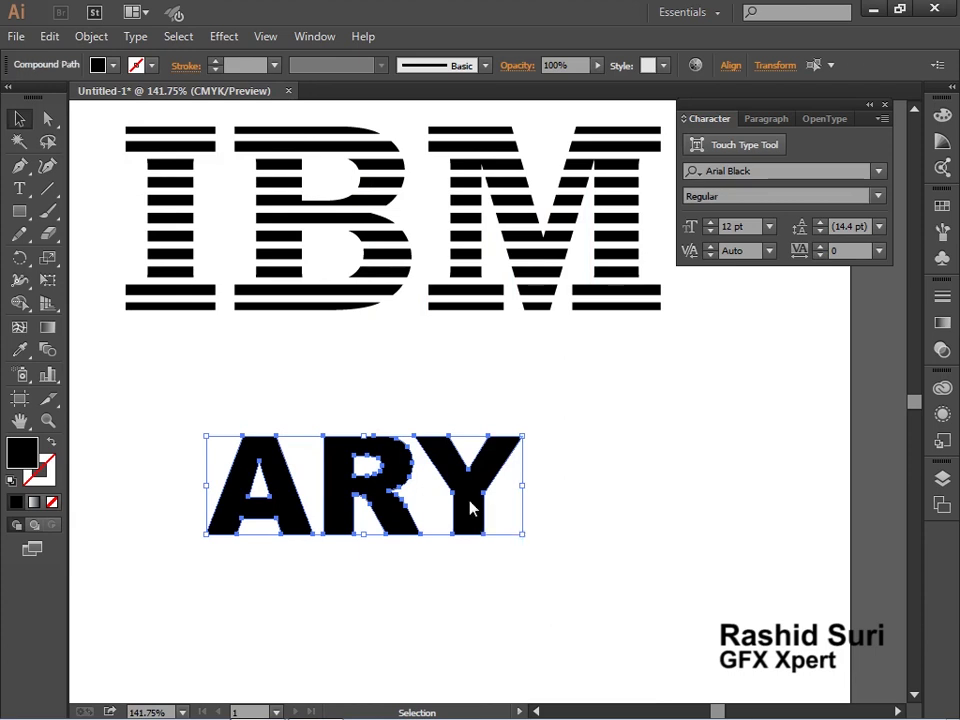
{"action": "right_click", "coordinate": [470, 501]}
{"action": "left_click", "coordinate": [539, 589]}
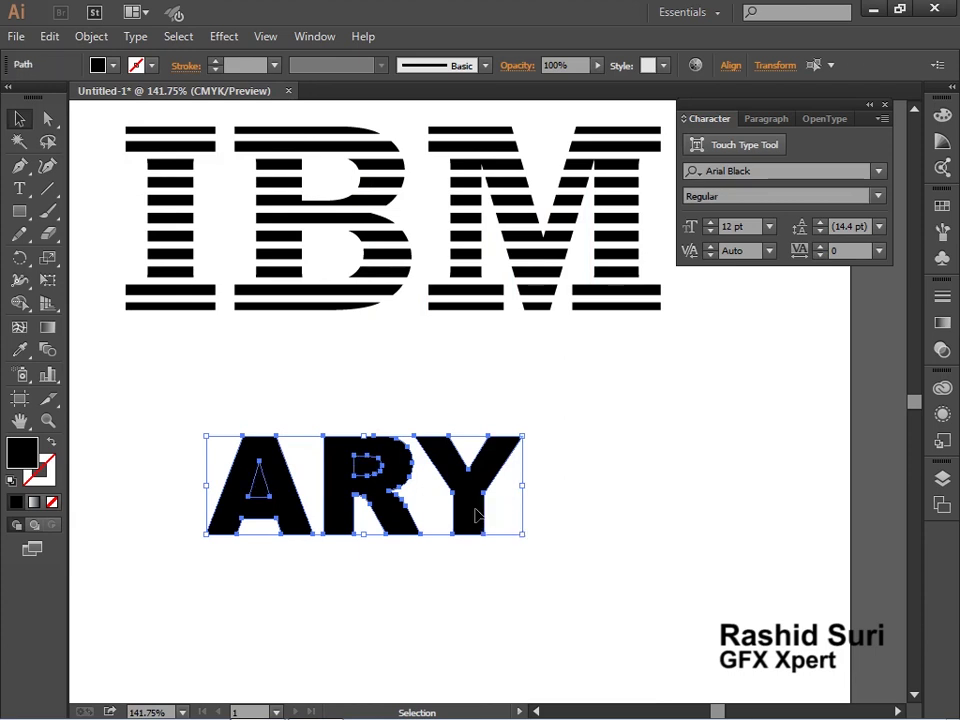
{"action": "right_click", "coordinate": [487, 508]}
{"action": "left_click", "coordinate": [558, 406]}
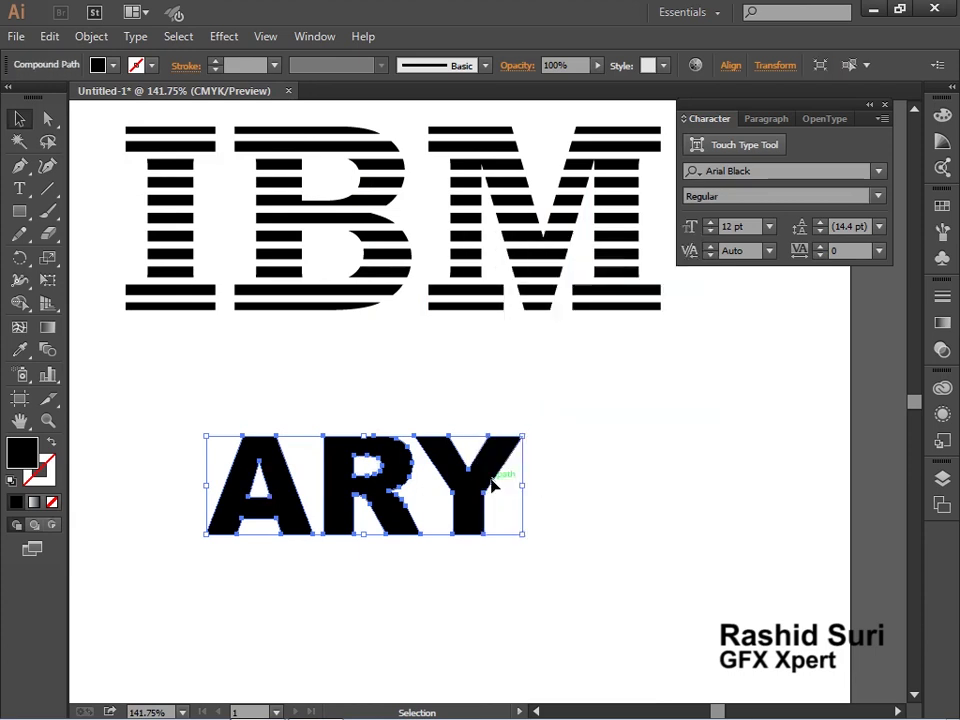
{"action": "left_click_drag", "start_coordinate": [475, 493], "coordinate": [580, 525]}
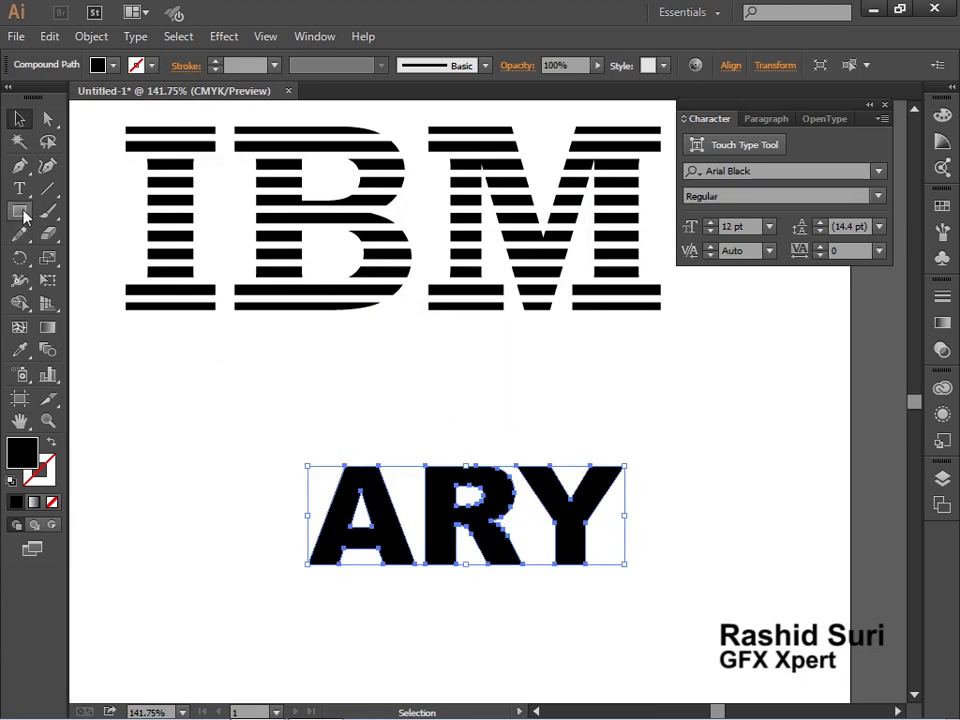
{"action": "left_click", "coordinate": [19, 211]}
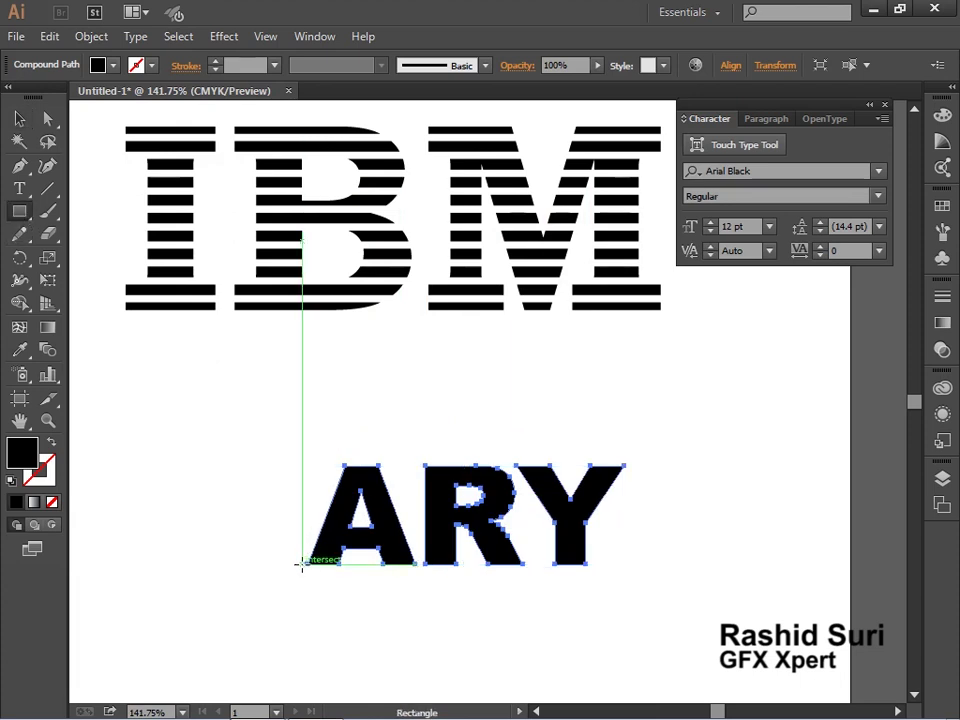
Draw a bar left of ARY and slant its right edge to match the A.
{"action": "left_click_drag", "start_coordinate": [301, 565], "coordinate": [147, 467]}
{"action": "key", "text": "a"}
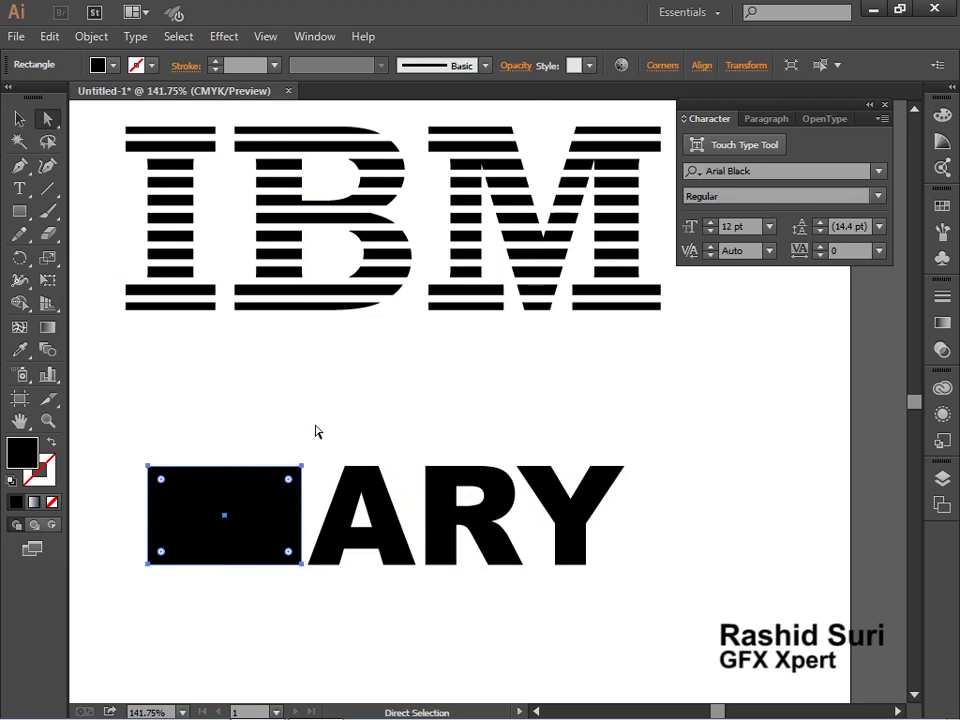
{"action": "left_click", "coordinate": [302, 466]}
{"action": "left_click_drag", "start_coordinate": [302, 467], "coordinate": [338, 468]}
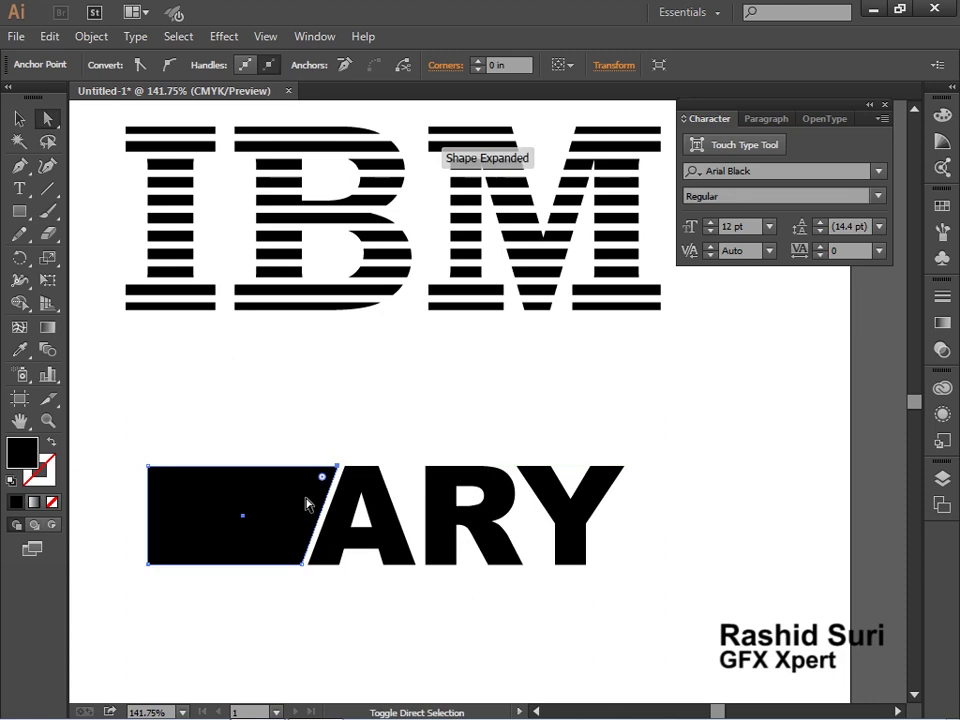
{"action": "left_click", "coordinate": [18, 120]}
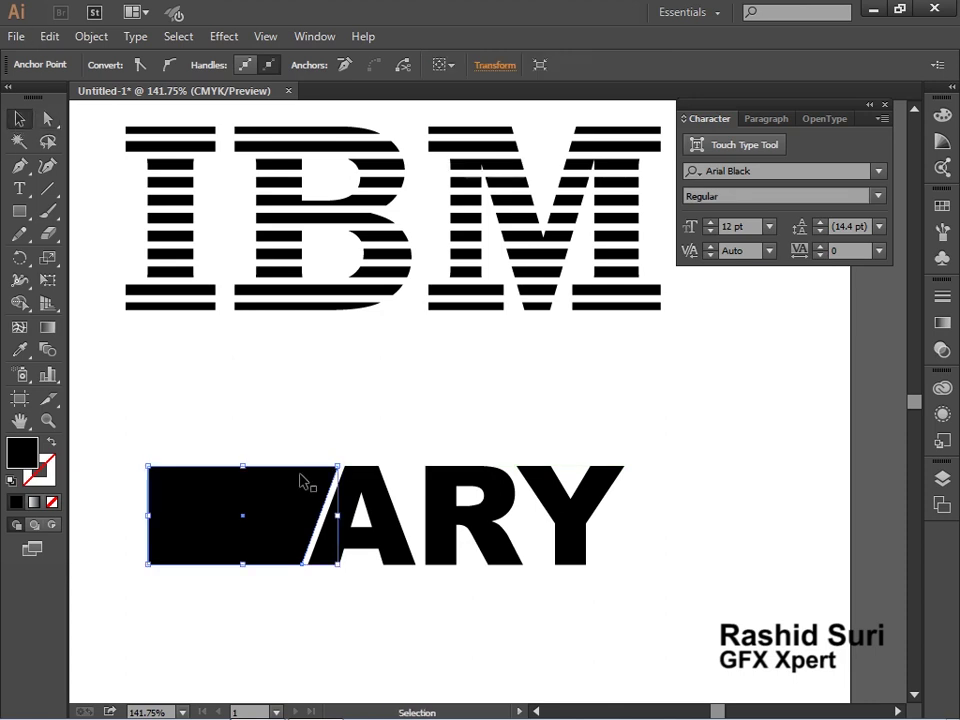
{"action": "left_click", "coordinate": [270, 520]}
{"action": "key", "text": "Left"}
{"action": "key", "text": "Left"}
{"action": "key", "text": "Left"}
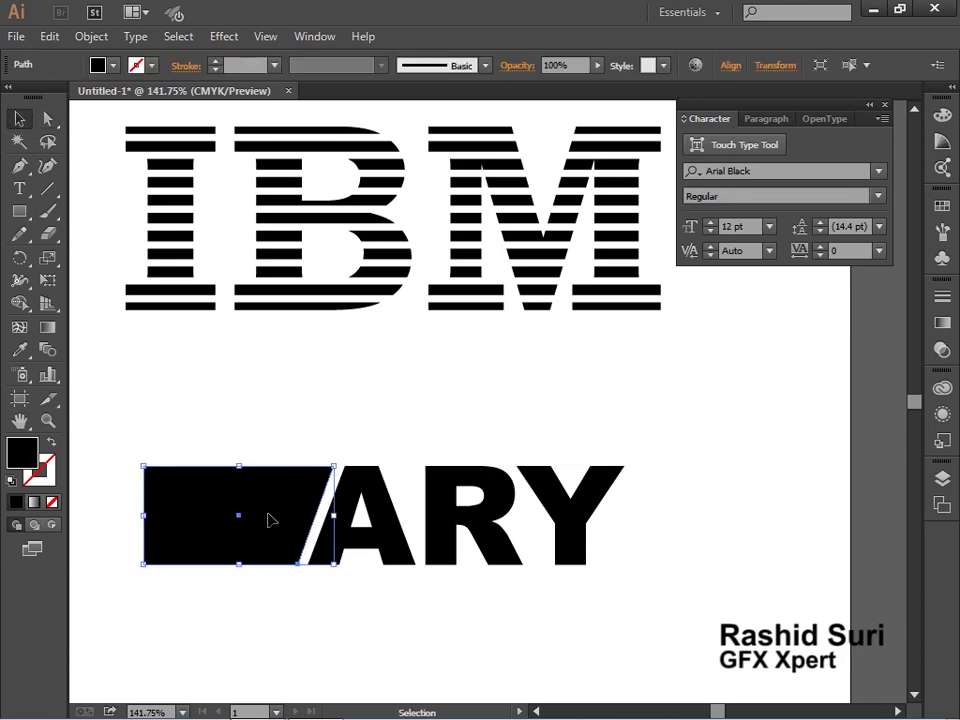
{"action": "key", "text": "Left"}
{"action": "key", "text": "Left"}
{"action": "key", "text": "Left"}
Release the ARY compound path into separate letter pieces.
{"action": "left_click_drag", "start_coordinate": [235, 441], "coordinate": [776, 621]}
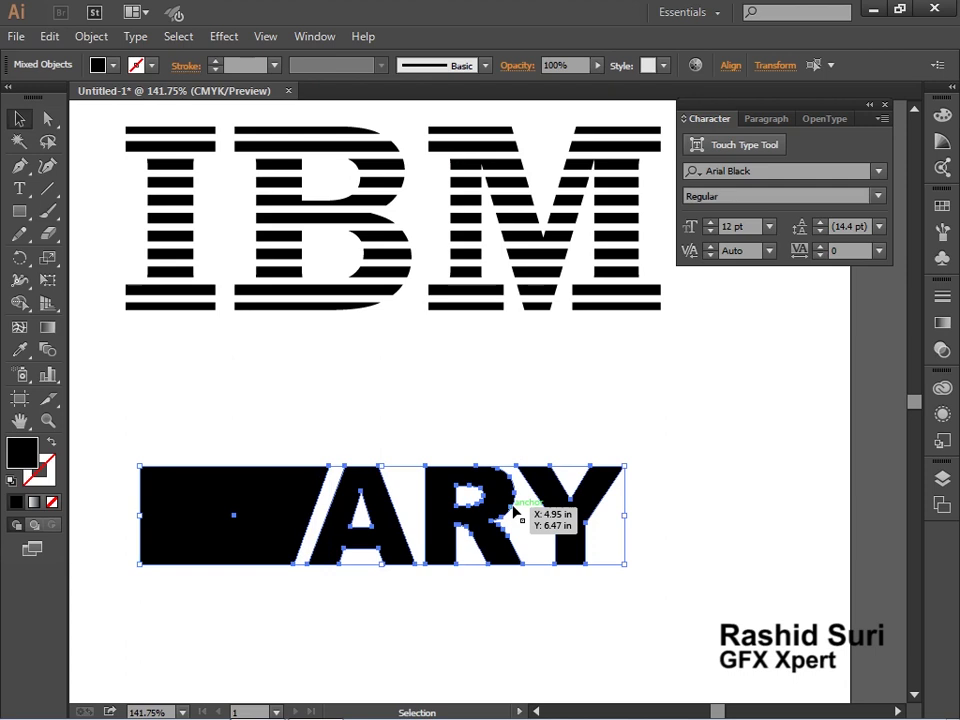
{"action": "right_click", "coordinate": [578, 522]}
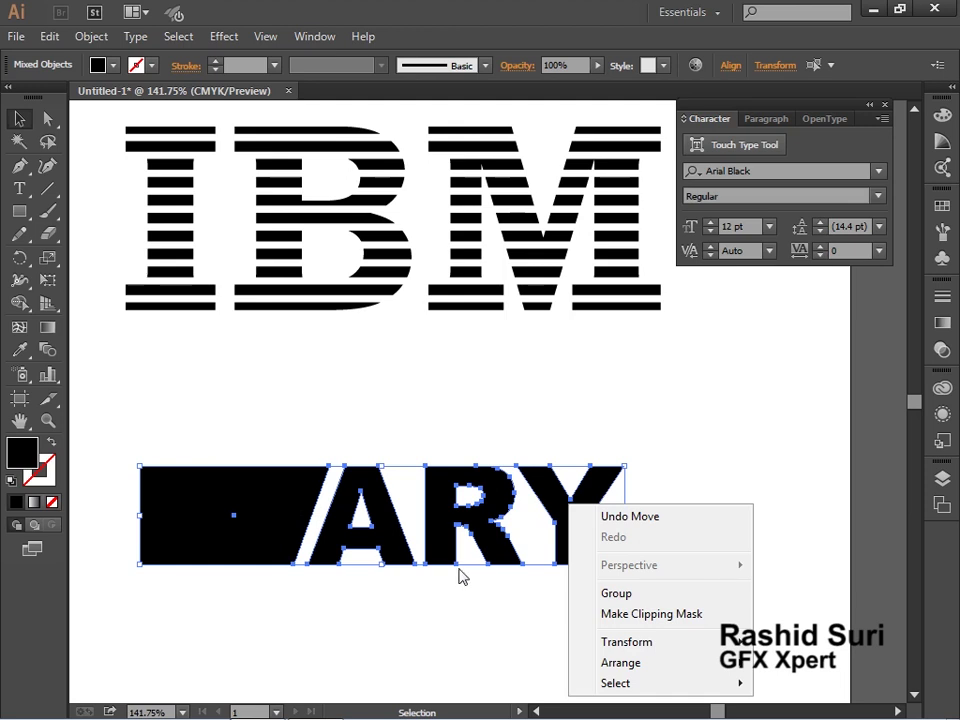
{"action": "left_click", "coordinate": [447, 600]}
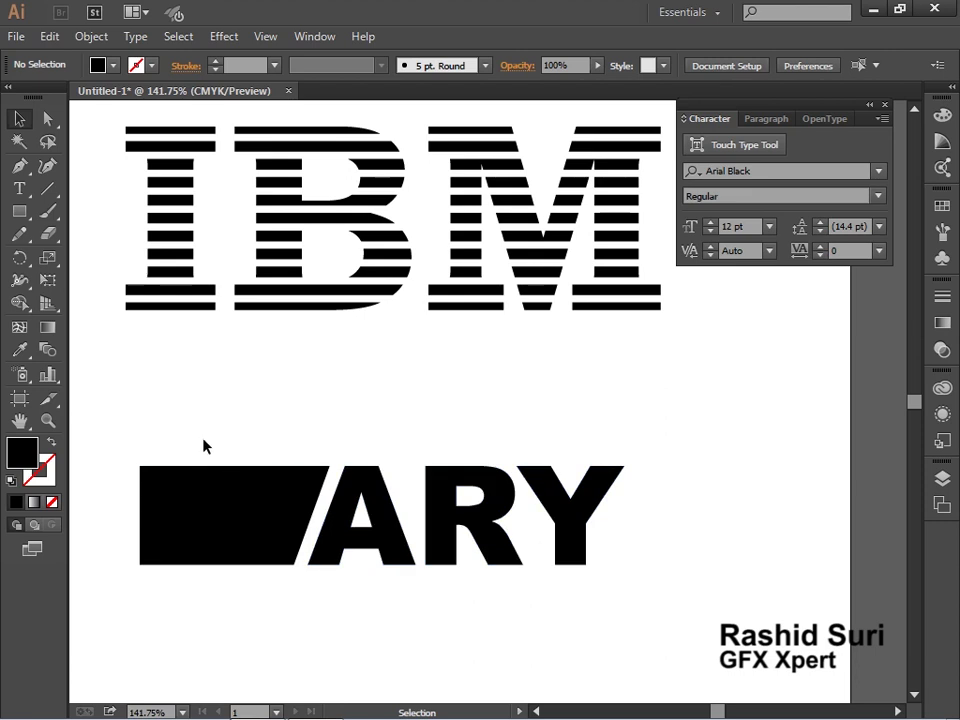
{"action": "left_click", "coordinate": [379, 534]}
{"action": "right_click", "coordinate": [376, 527]}
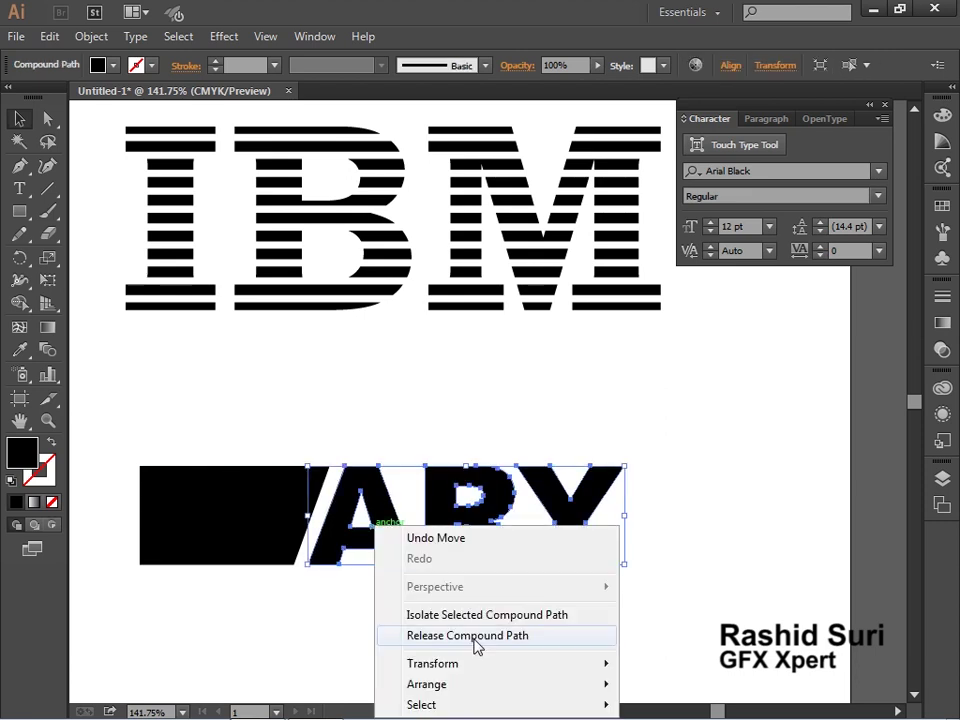
{"action": "left_click", "coordinate": [476, 636]}
Combine the slanted bar and ARY letter pieces into one compound path.
{"action": "left_click", "coordinate": [186, 456]}
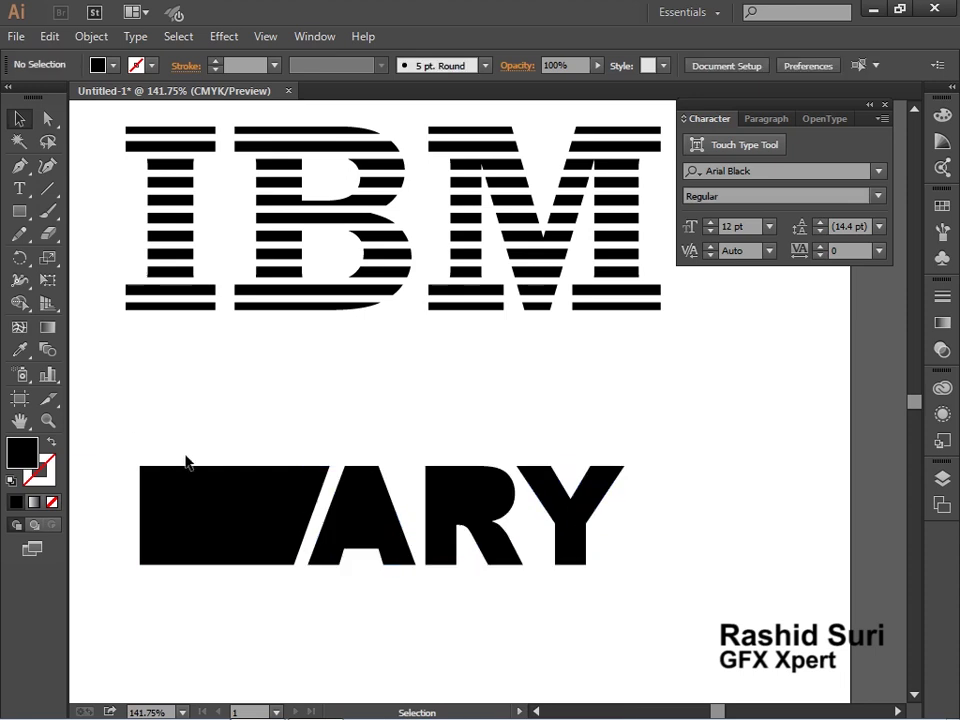
{"action": "mouse_move", "coordinate": [143, 416]}
{"action": "left_mouse_down"}
{"action": "mouse_move", "coordinate": [646, 521]}
{"action": "mouse_move", "coordinate": [654, 548]}
{"action": "left_mouse_up"}
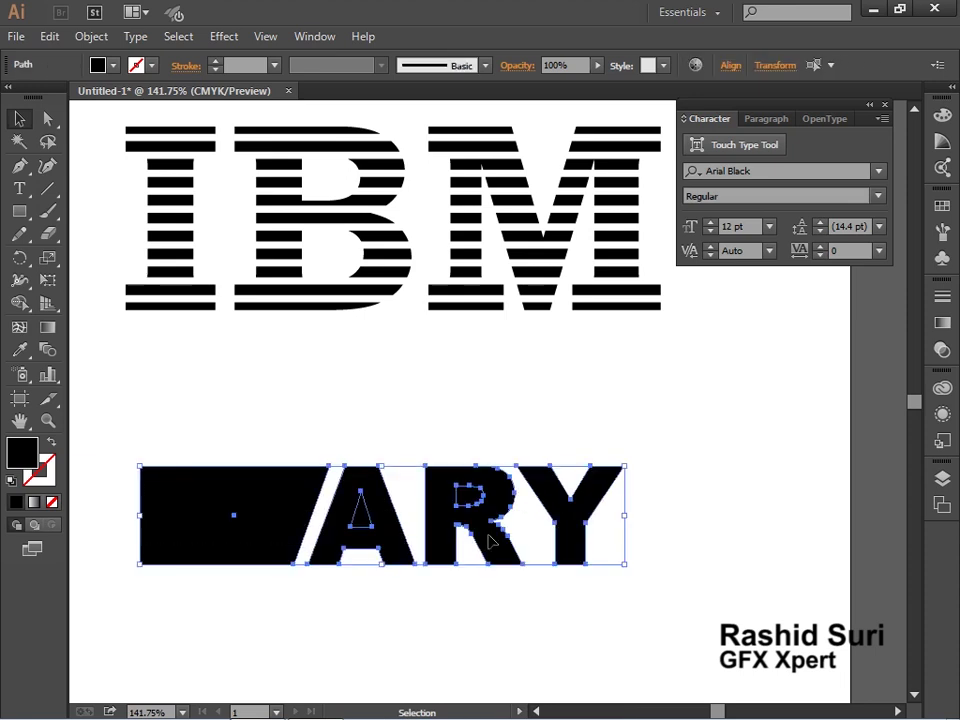
{"action": "right_click", "coordinate": [481, 543]}
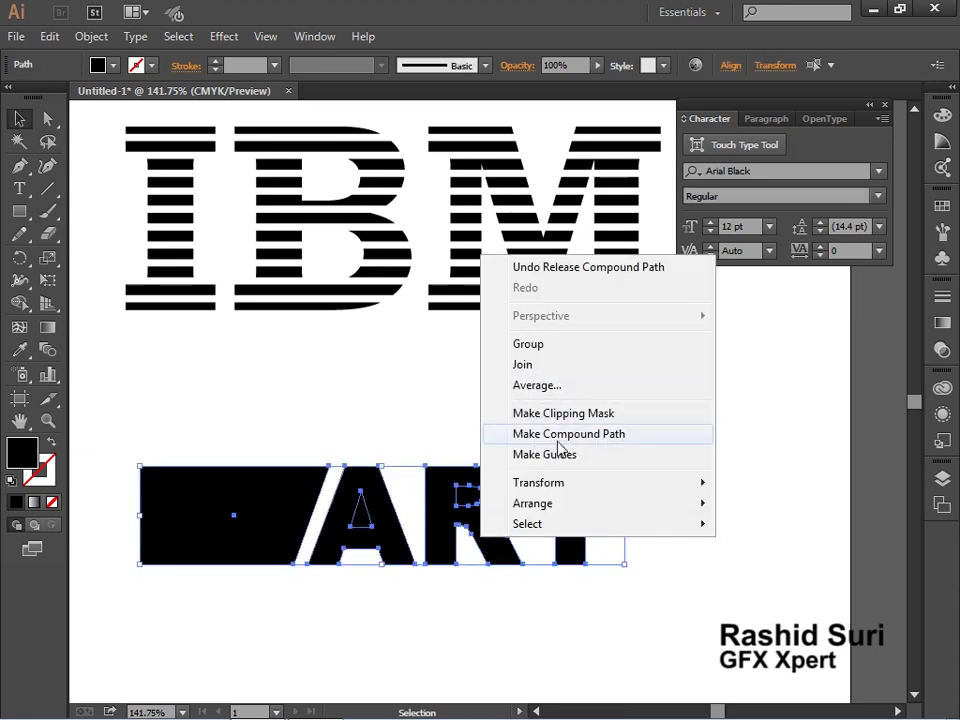
{"action": "left_click", "coordinate": [561, 436]}
{"action": "left_click", "coordinate": [311, 568]}
{"action": "left_click", "coordinate": [19, 211]}
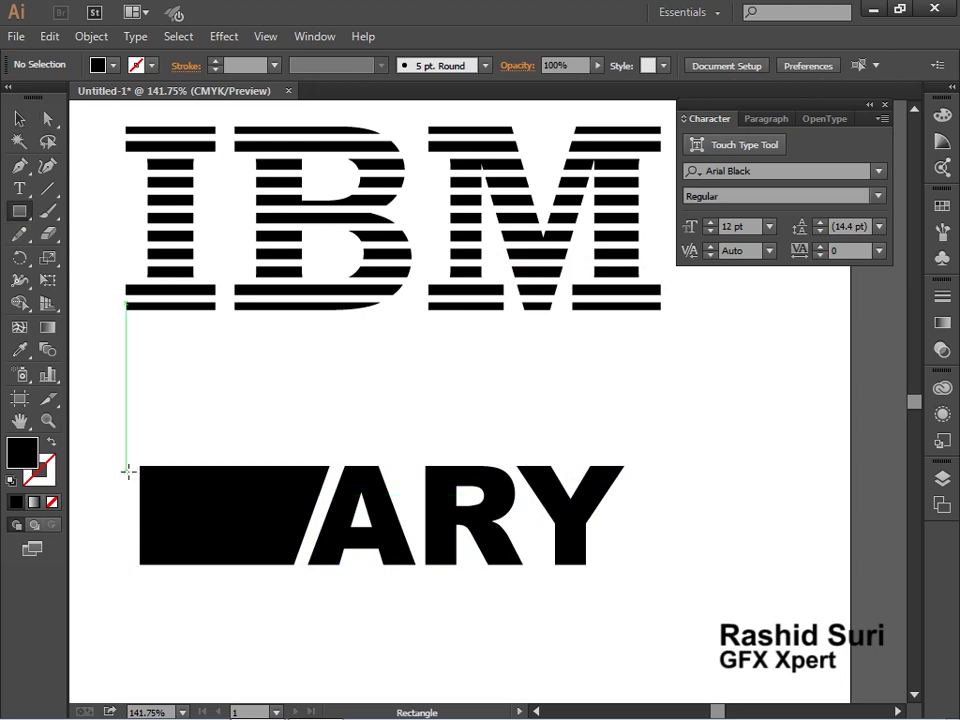
Draw a thin stripe across the top of ARY and stack evenly spaced copies below it.
{"action": "left_click_drag", "start_coordinate": [127, 470], "coordinate": [638, 477]}
{"action": "left_click", "coordinate": [19, 118]}
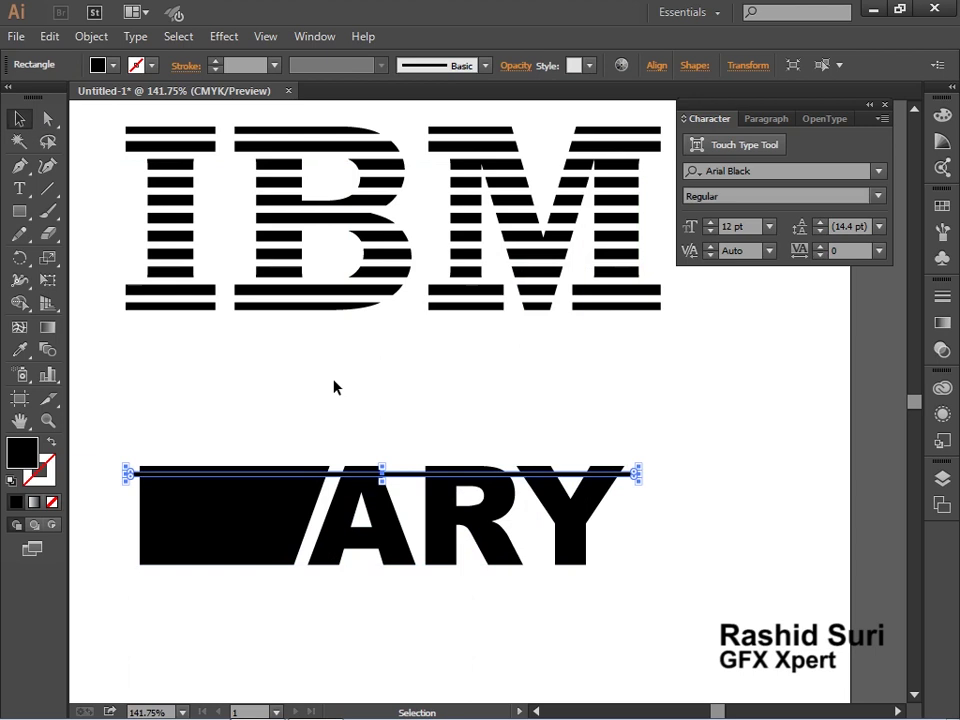
{"action": "left_click_drag", "start_coordinate": [446, 473], "coordinate": [446, 492]}
{"action": "key", "text": "ctrl+d"}
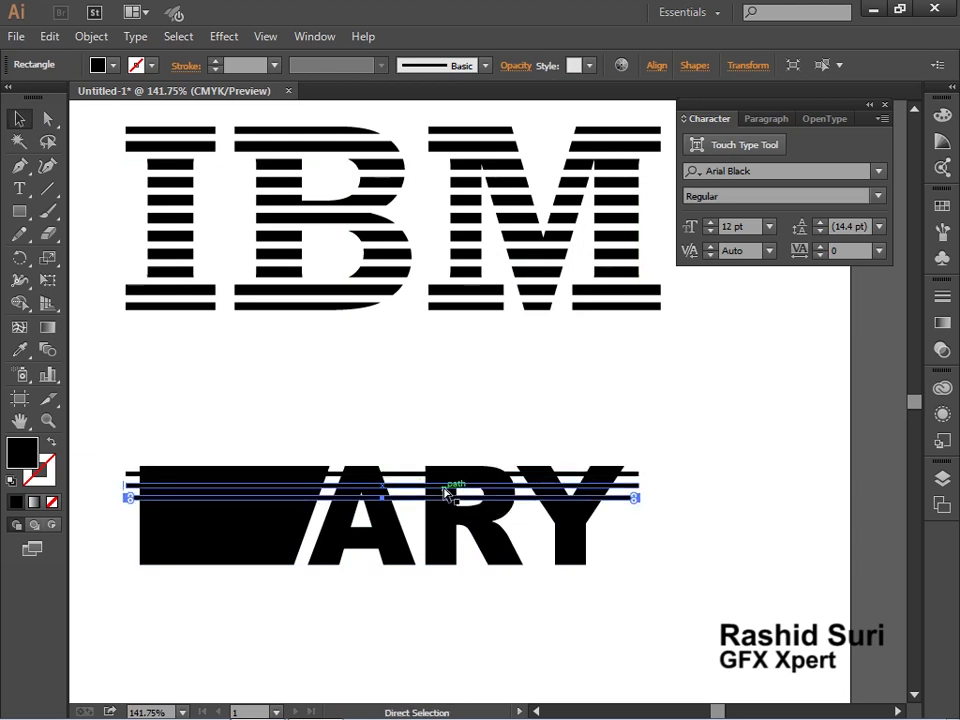
{"action": "key", "text": "ctrl+d"}
{"action": "key", "text": "ctrl+d"}
{"action": "key", "text": "ctrl+d"}
{"action": "key", "text": "ctrl+d"}
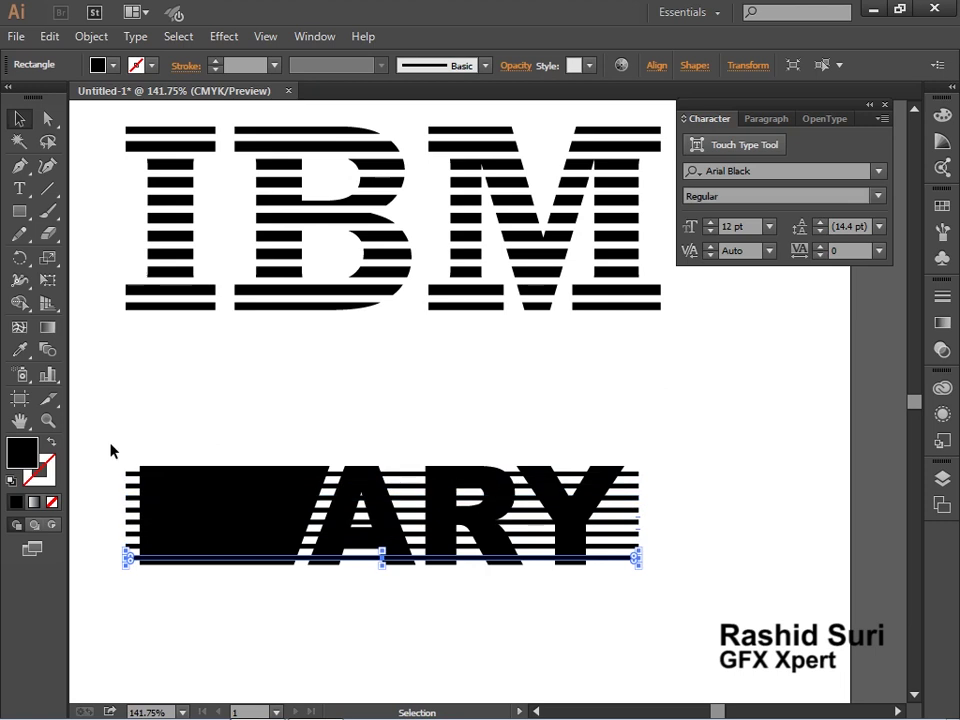
Select the stripes together with the ARY artwork and bring back the Pathfinder panel.
{"action": "left_click_drag", "start_coordinate": [111, 445], "coordinate": [750, 598]}
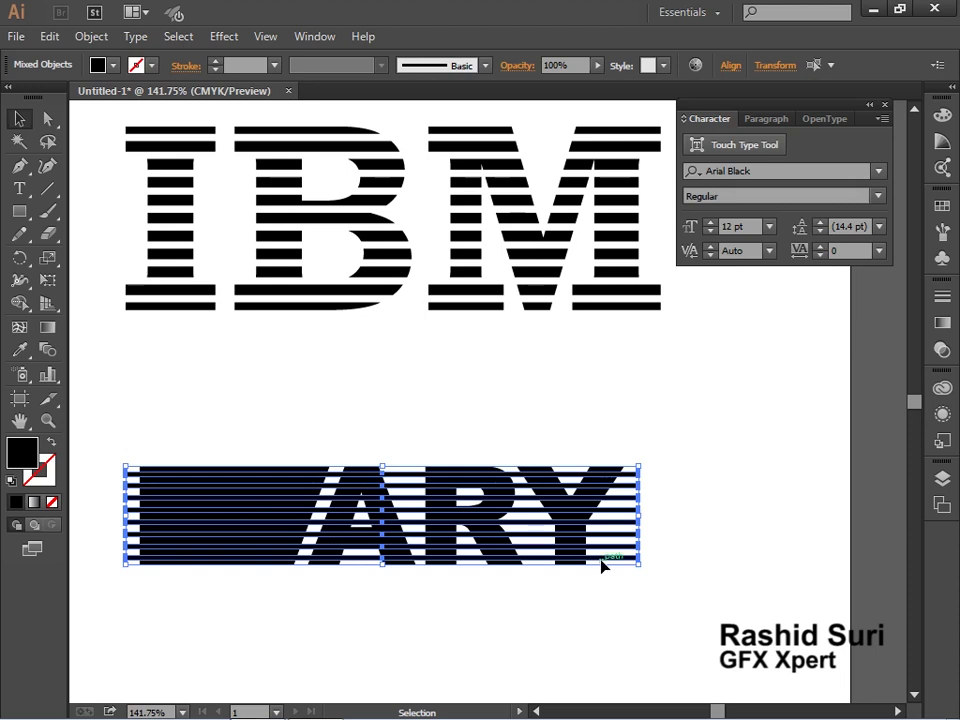
{"action": "left_click_drag", "start_coordinate": [664, 411], "coordinate": [253, 583]}
{"action": "left_click", "coordinate": [782, 121]}
{"action": "left_click", "coordinate": [869, 104]}
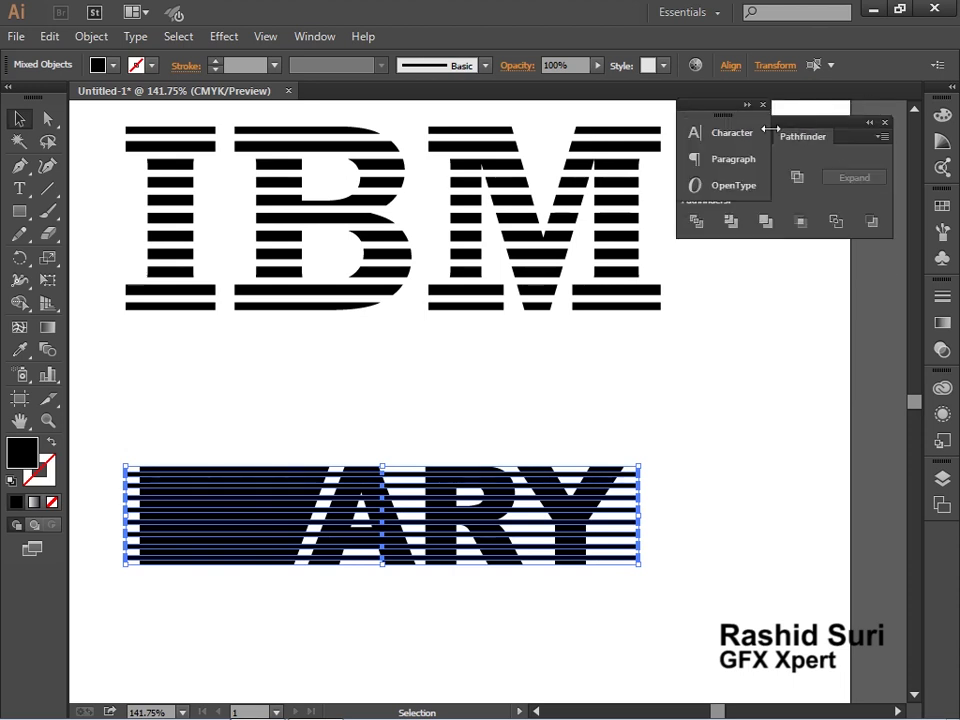
{"action": "left_click", "coordinate": [884, 122]}
{"action": "key", "text": "ctrl+shift+F9"}
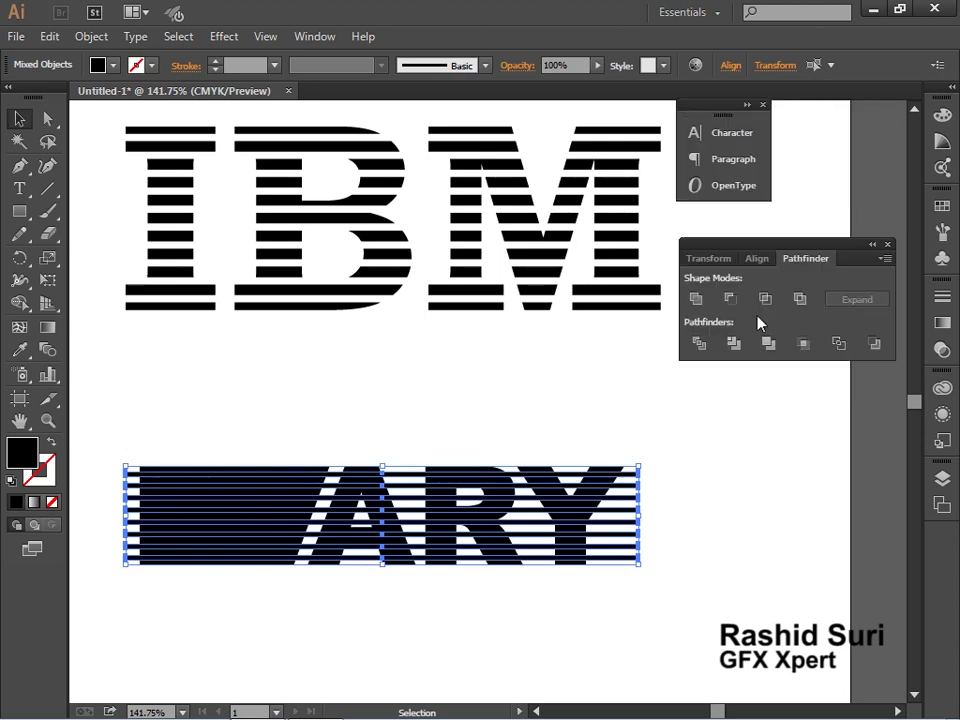
Cut the stripes out of the ARY letters with Minus Front and zoom in to check the result.
{"action": "left_click", "coordinate": [730, 303]}
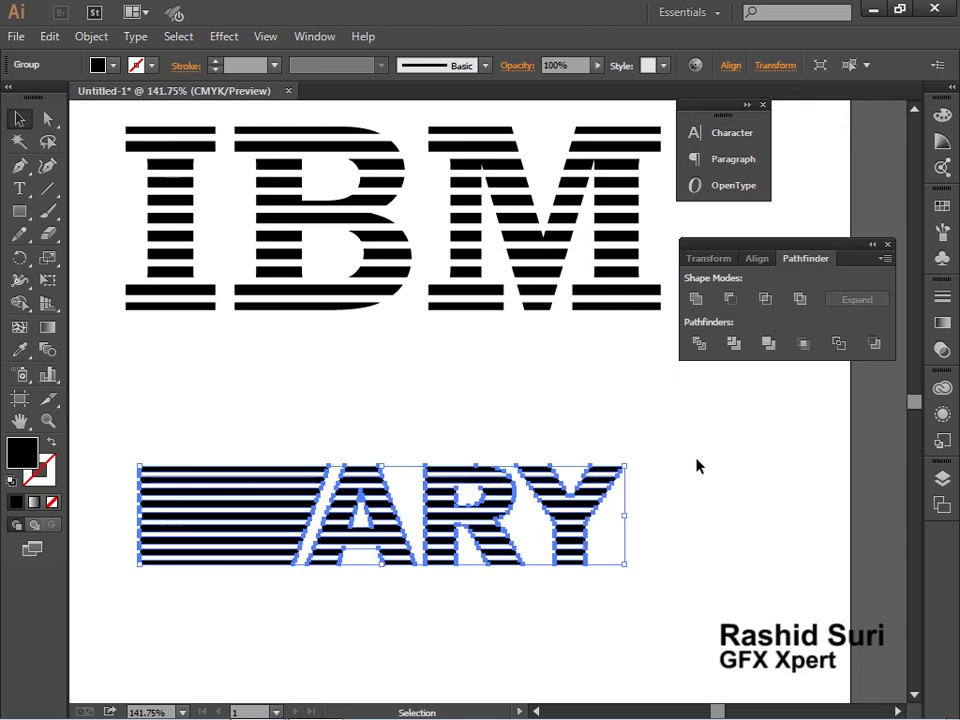
{"action": "left_click", "coordinate": [704, 532]}
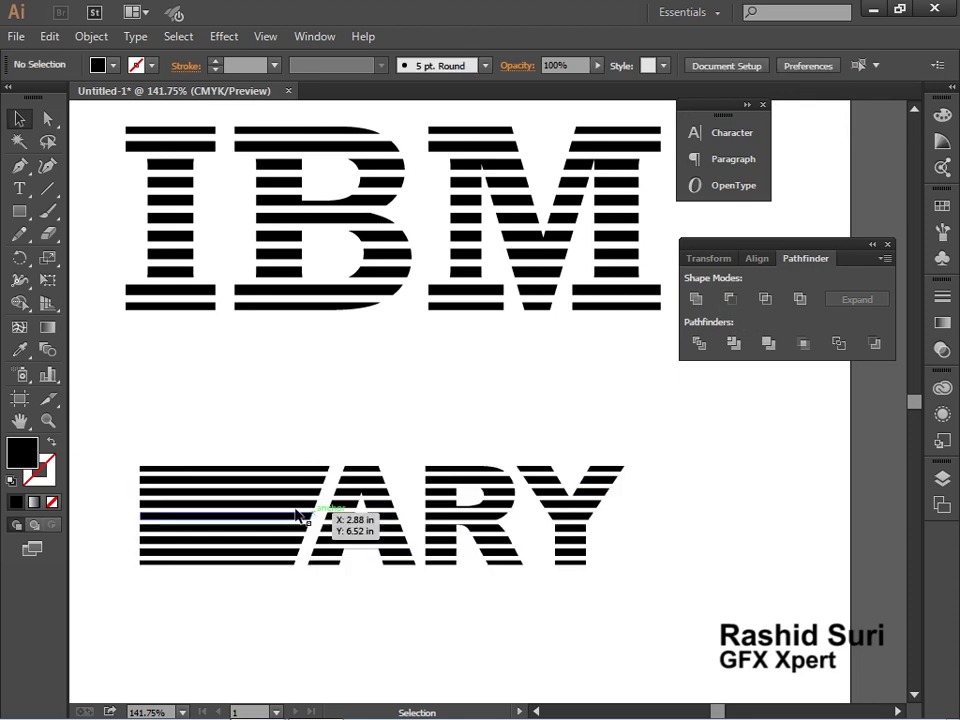
{"action": "key", "text": "z"}
{"action": "left_click_drag", "start_coordinate": [113, 484], "coordinate": [761, 612]}
{"action": "key", "text": "v"}
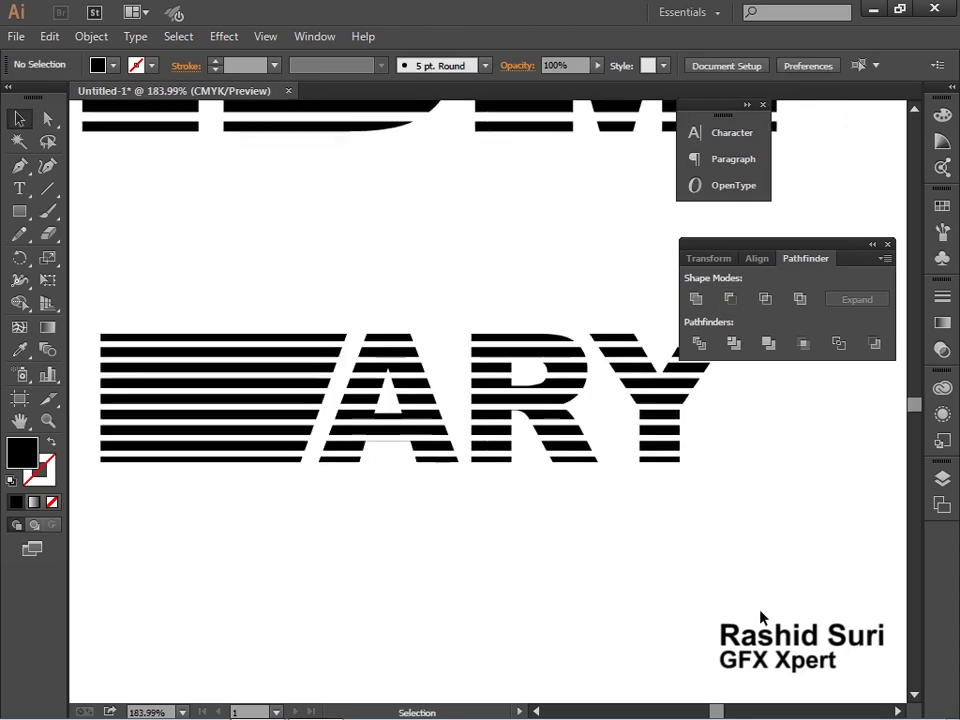
{"action": "left_click", "coordinate": [540, 392], "text": "ctrl+alt"}
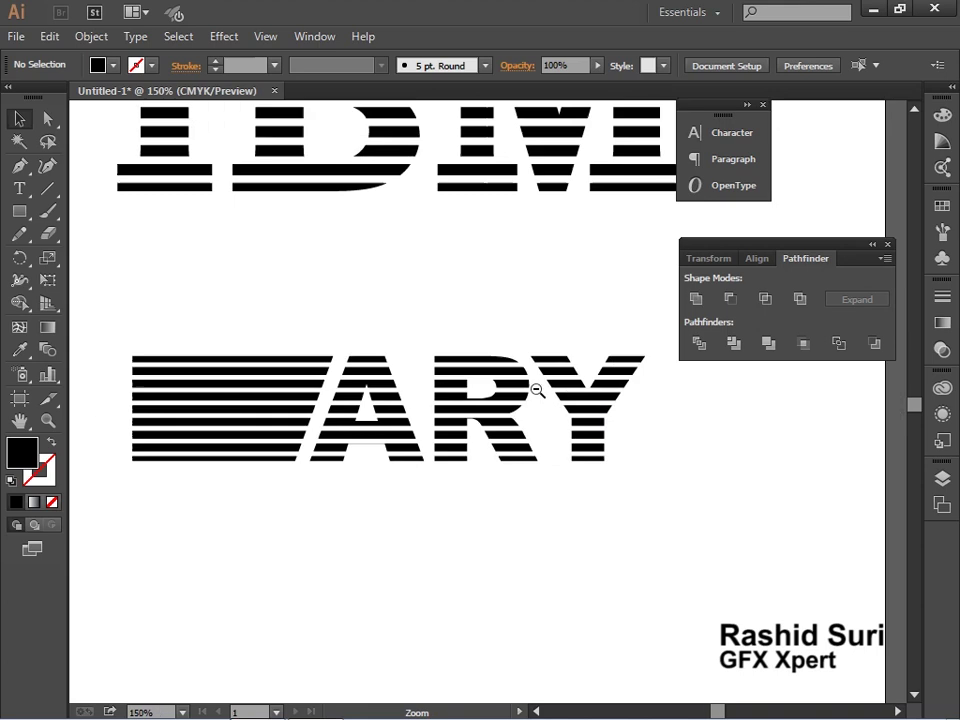
{"action": "left_click", "coordinate": [540, 390], "text": "ctrl+alt"}
Move the striped IBM and ARY artwork right of the artboard and lower the black IBM.
{"action": "left_click_drag", "start_coordinate": [257, 296], "coordinate": [510, 439]}
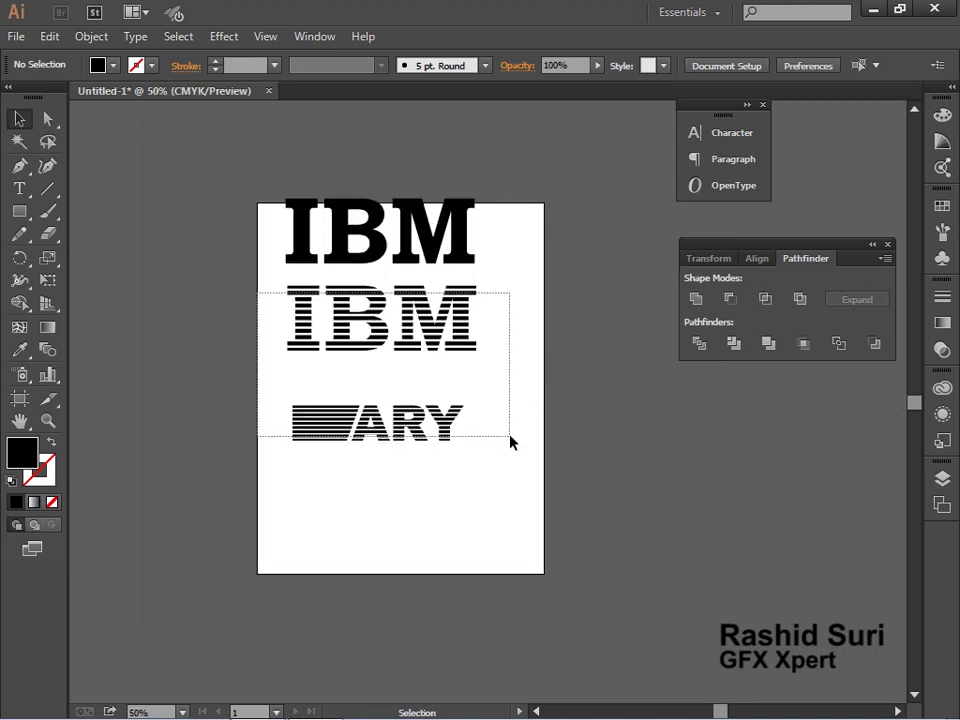
{"action": "mouse_move", "coordinate": [327, 420]}
{"action": "left_mouse_down"}
{"action": "mouse_move", "coordinate": [680, 498]}
{"action": "mouse_move", "coordinate": [657, 522]}
{"action": "left_mouse_up"}
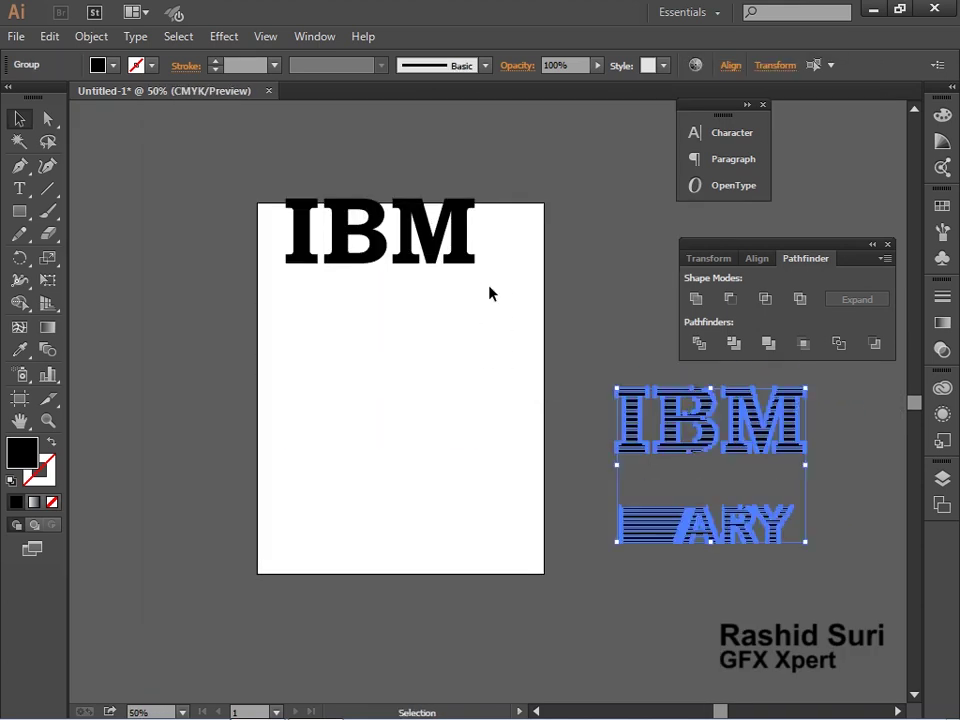
{"action": "left_click_drag", "start_coordinate": [461, 270], "coordinate": [476, 339]}
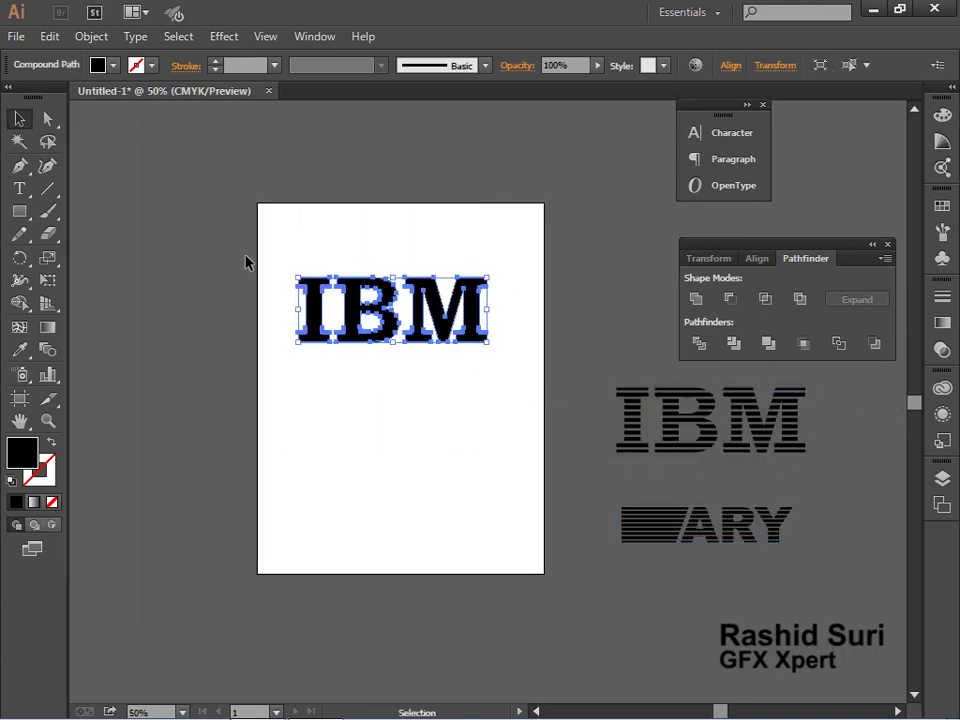
{"action": "left_click_drag", "start_coordinate": [262, 238], "coordinate": [535, 362]}
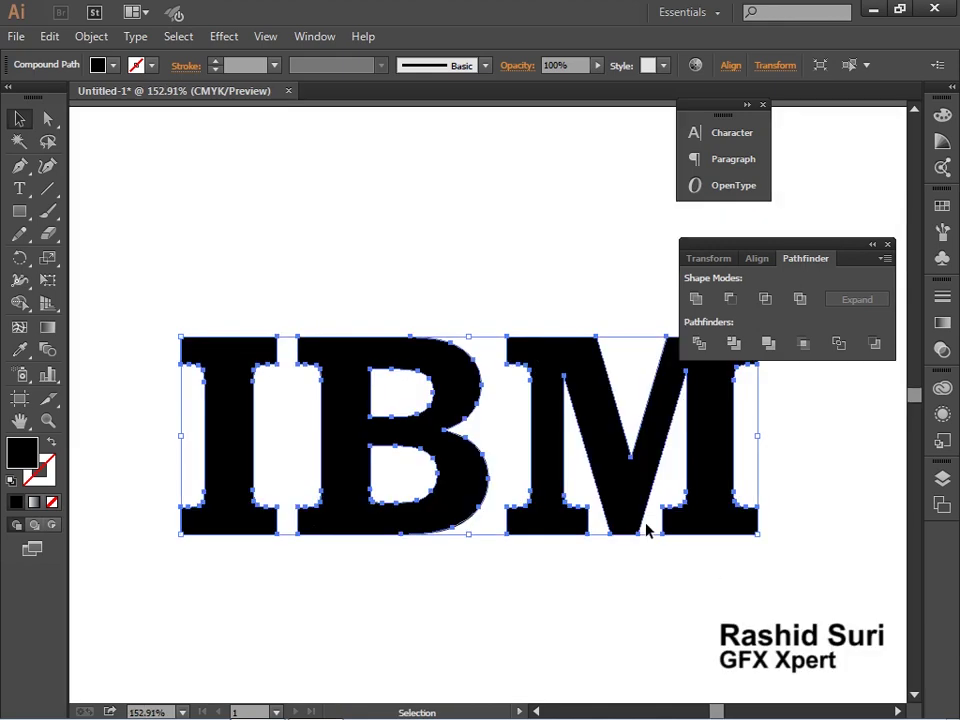
{"action": "left_click_drag", "start_coordinate": [645, 530], "coordinate": [554, 493]}
{"action": "left_click", "coordinate": [715, 572]}
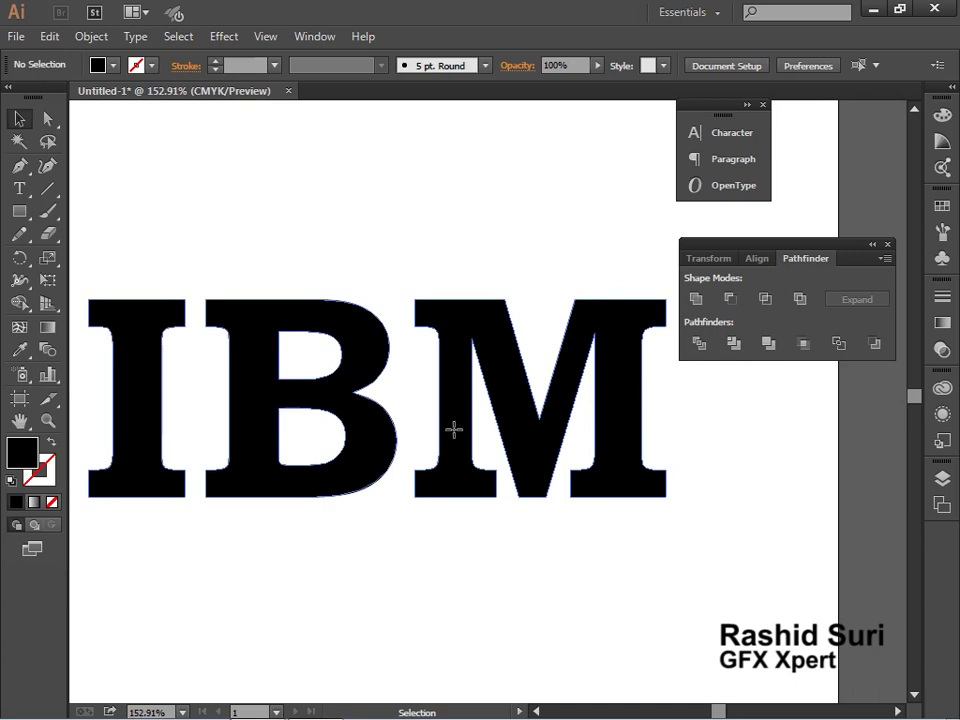
Divide the black IBM letters with a diagonal line drawn from lower left to upper right.
{"action": "left_click", "coordinate": [454, 430]}
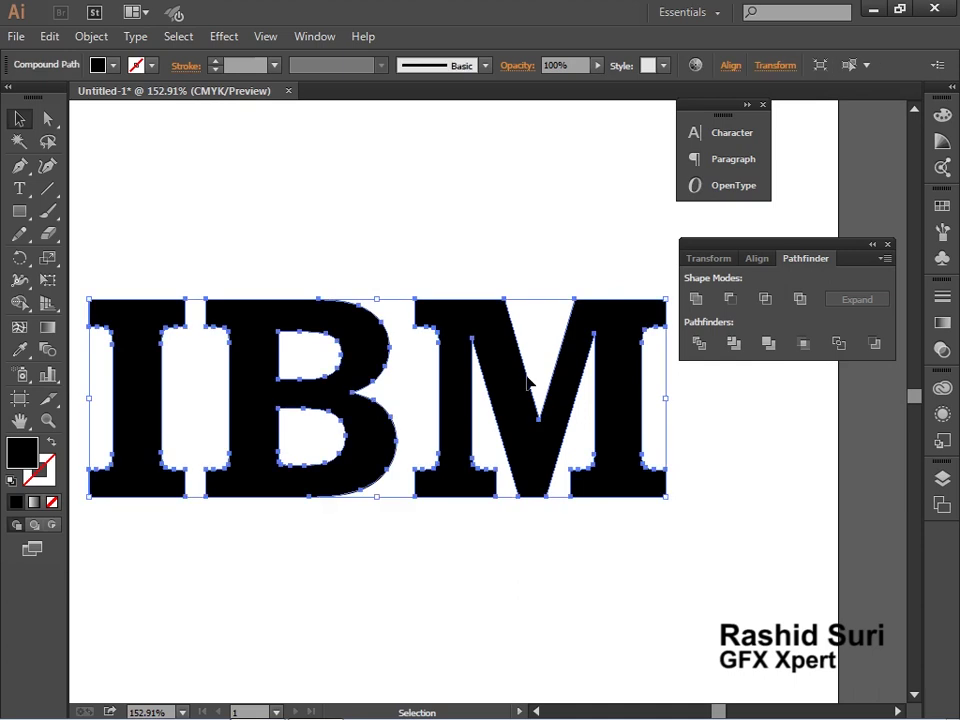
{"action": "left_click", "coordinate": [48, 188]}
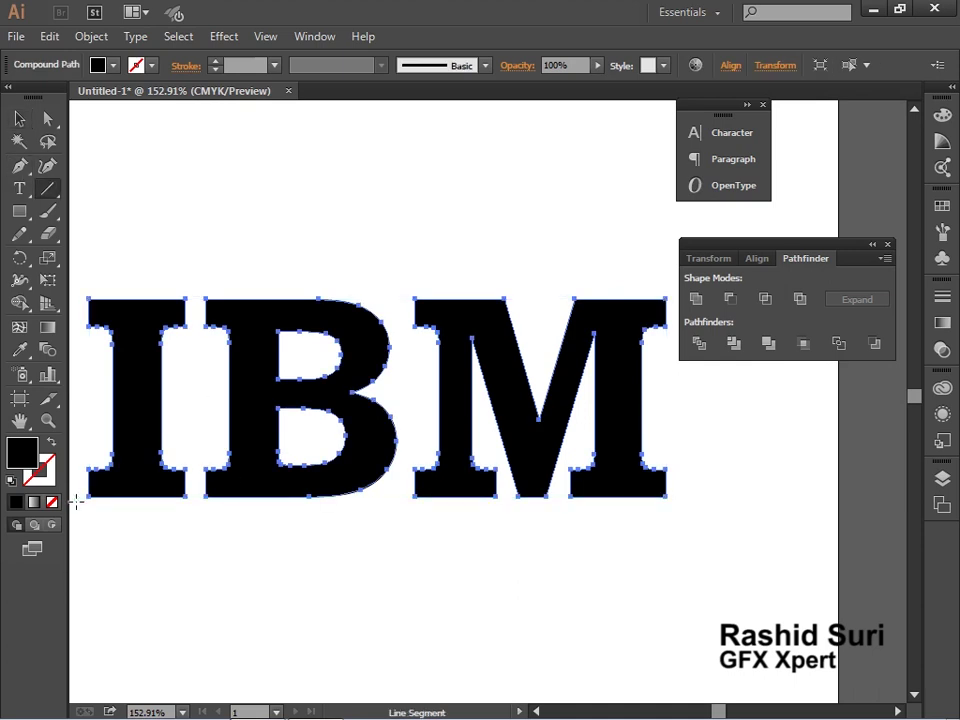
{"action": "left_click_drag", "start_coordinate": [76, 500], "coordinate": [680, 292]}
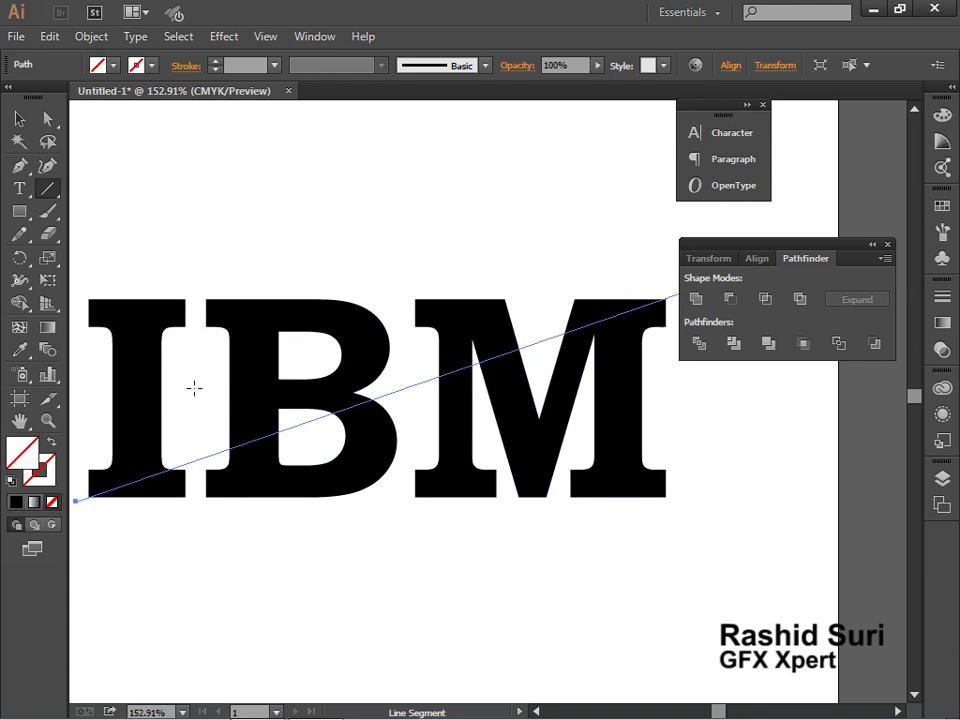
{"action": "left_click", "coordinate": [12, 483]}
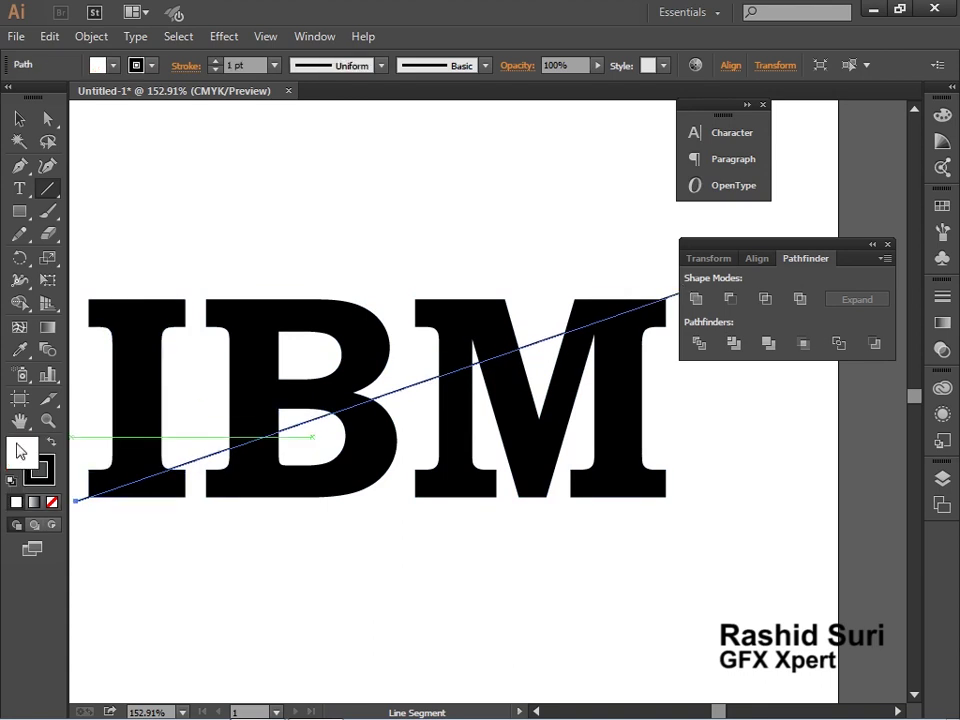
{"action": "left_click", "coordinate": [19, 118]}
{"action": "mouse_move", "coordinate": [295, 232]}
{"action": "left_mouse_down"}
{"action": "mouse_move", "coordinate": [409, 388]}
{"action": "mouse_move", "coordinate": [499, 463]}
{"action": "left_mouse_up"}
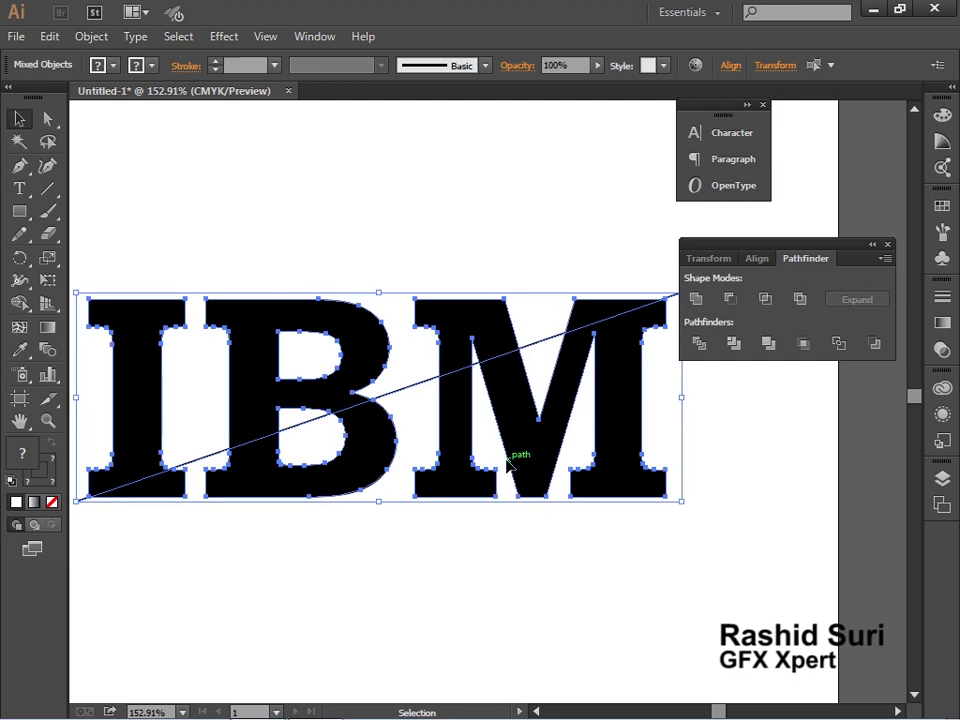
{"action": "left_click", "coordinate": [699, 343]}
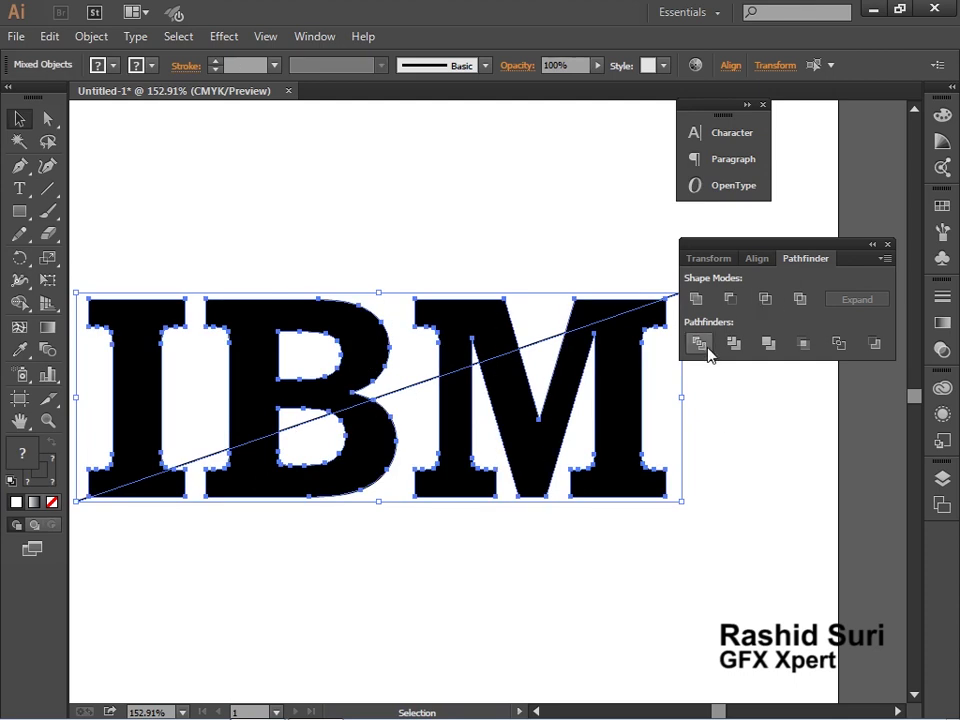
{"action": "left_click", "coordinate": [712, 453]}
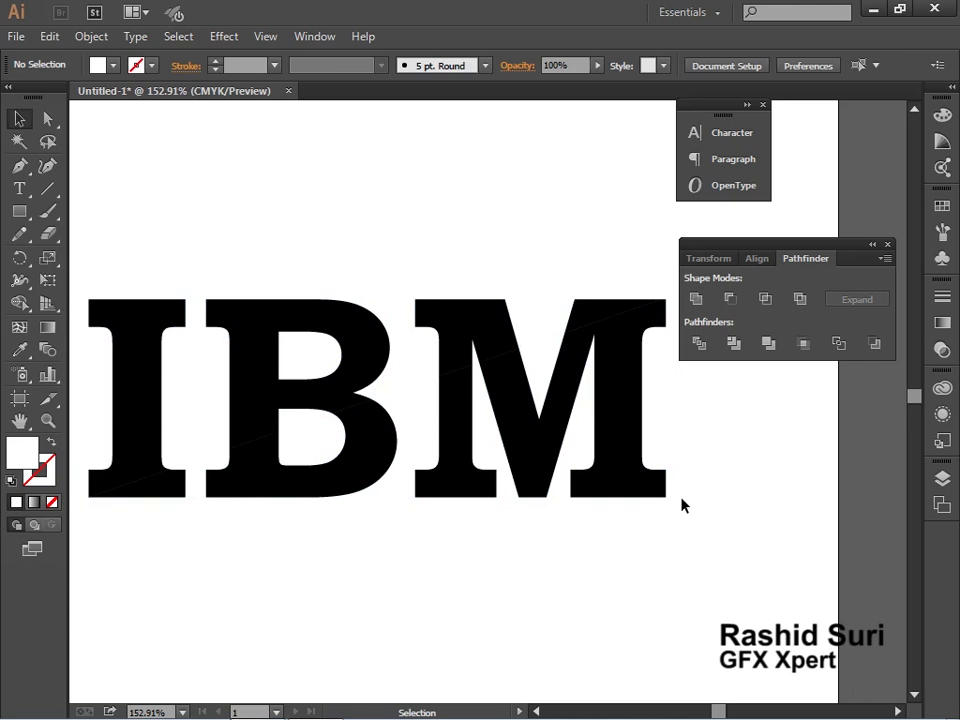
Ungroup the divided IBM and select its lower-right pieces.
{"action": "left_click", "coordinate": [540, 464]}
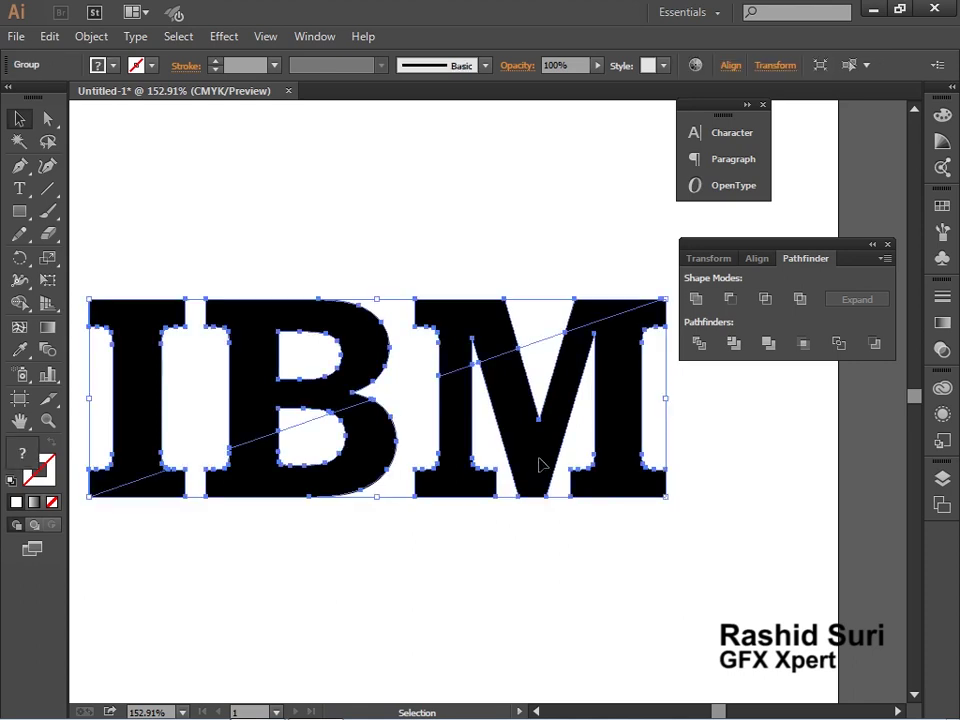
{"action": "right_click", "coordinate": [541, 470]}
{"action": "left_click", "coordinate": [590, 576]}
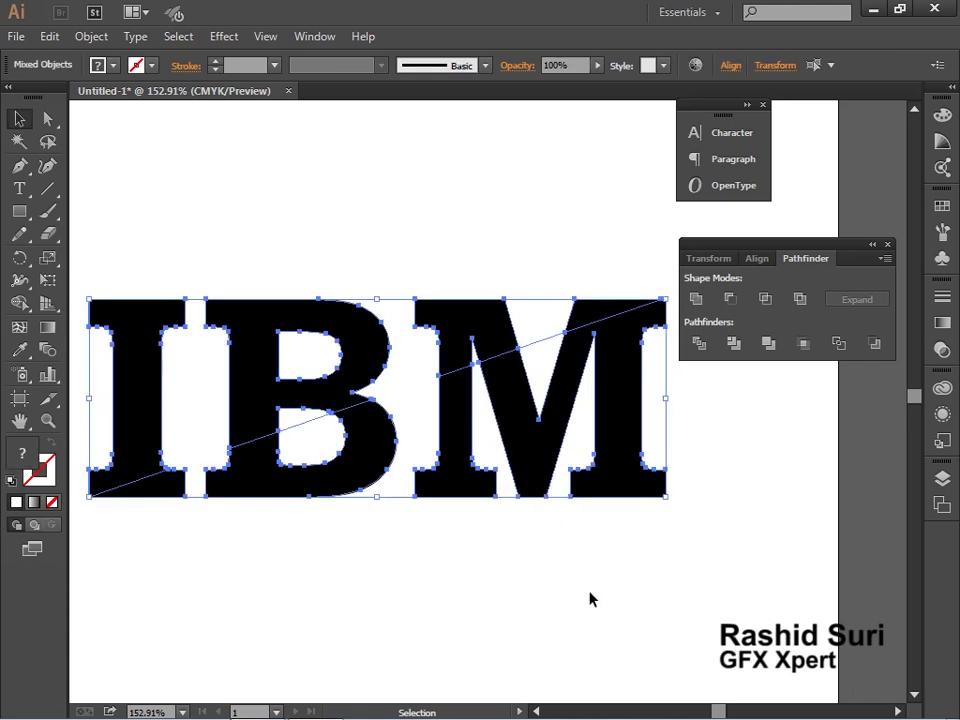
{"action": "left_click", "coordinate": [736, 530]}
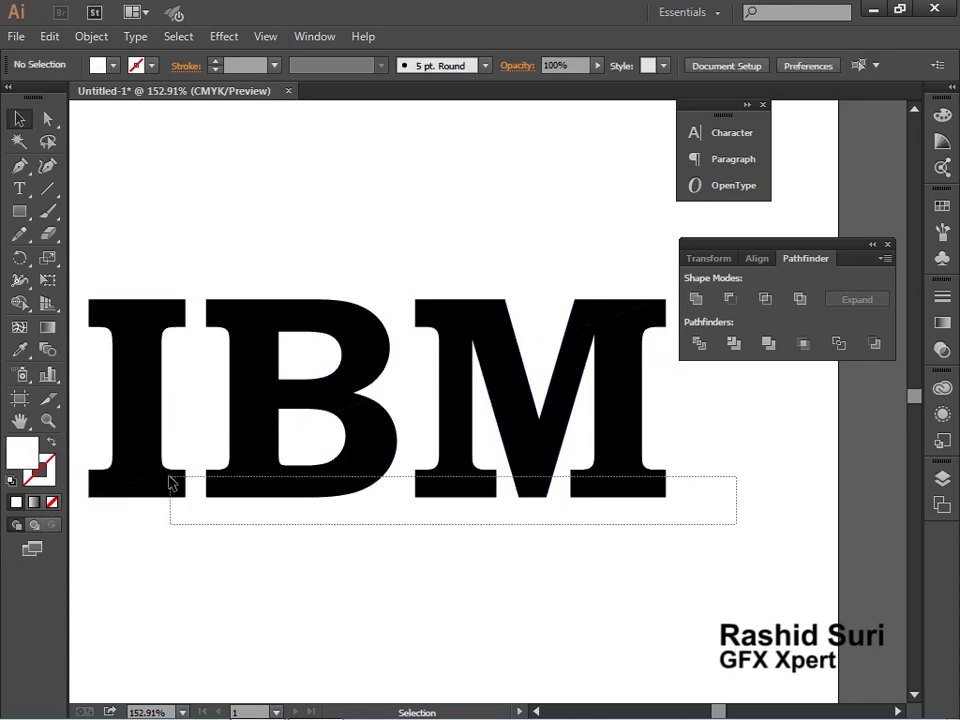
{"action": "left_click_drag", "start_coordinate": [736, 530], "coordinate": [183, 497]}
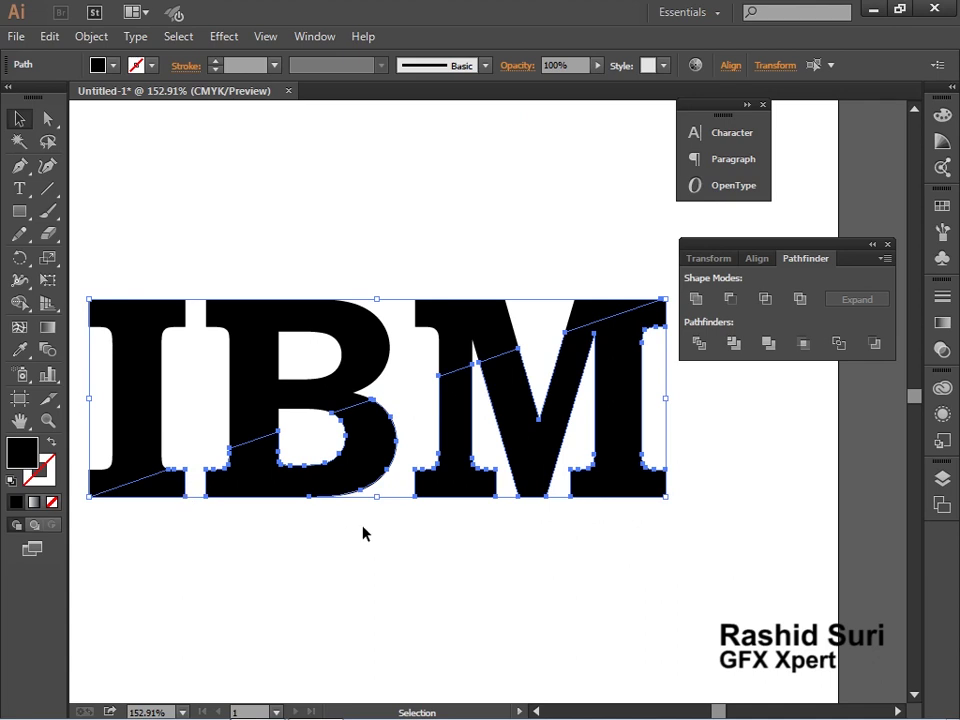
Fill the lower IBM pieces with red from the Swatches panel, then collapse the panels.
{"action": "left_click", "coordinate": [941, 205]}
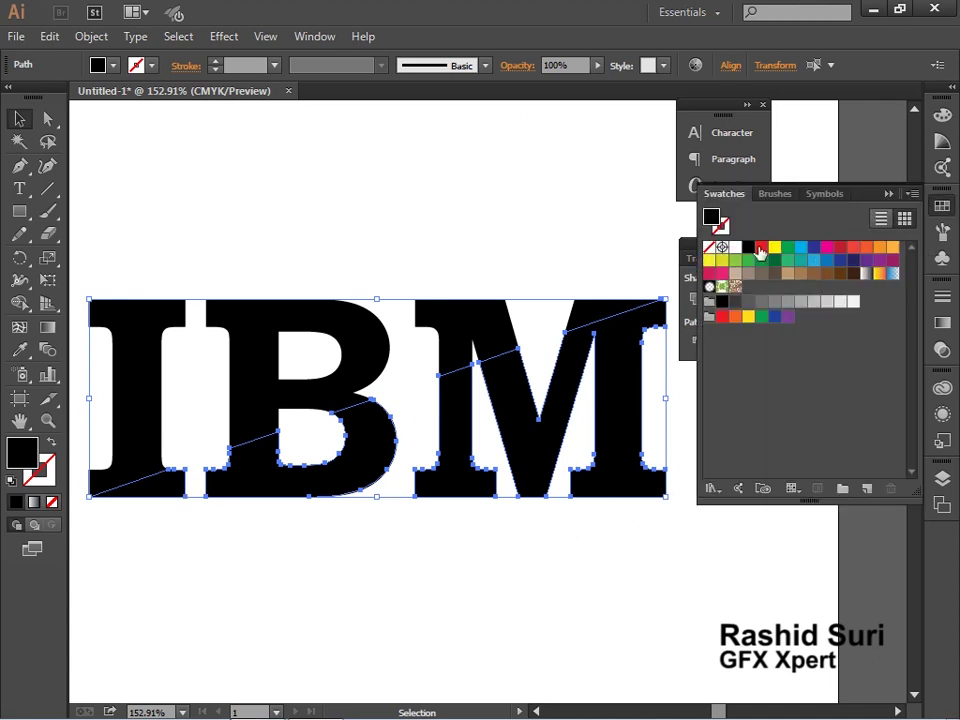
{"action": "left_click", "coordinate": [761, 248]}
{"action": "left_click", "coordinate": [619, 557]}
{"action": "key", "text": "ctrl+1"}
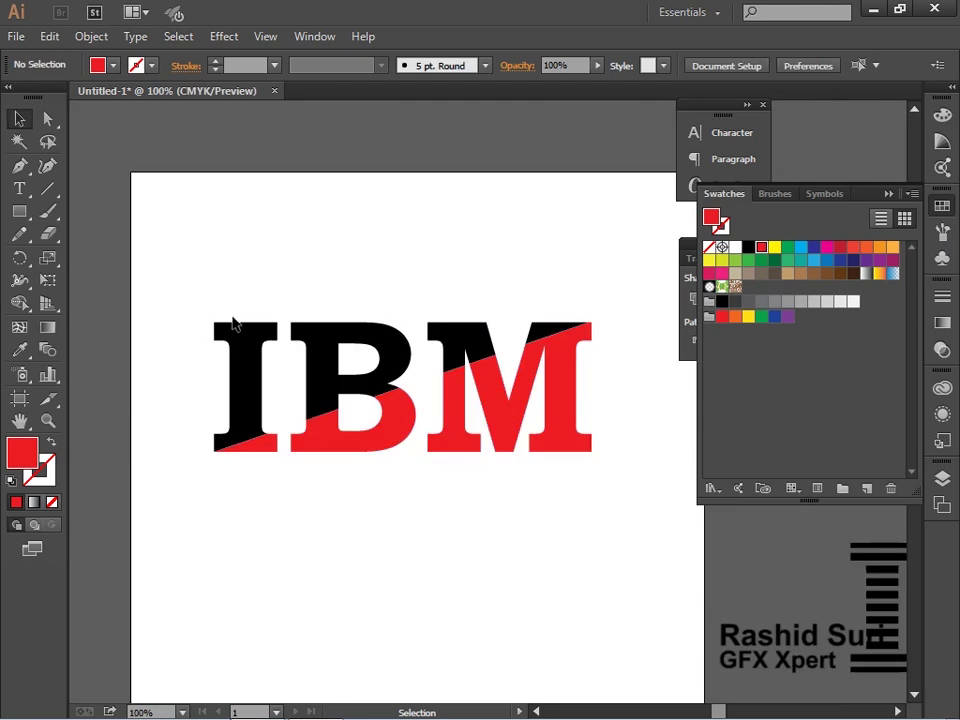
{"action": "left_click_drag", "start_coordinate": [193, 279], "coordinate": [671, 467]}
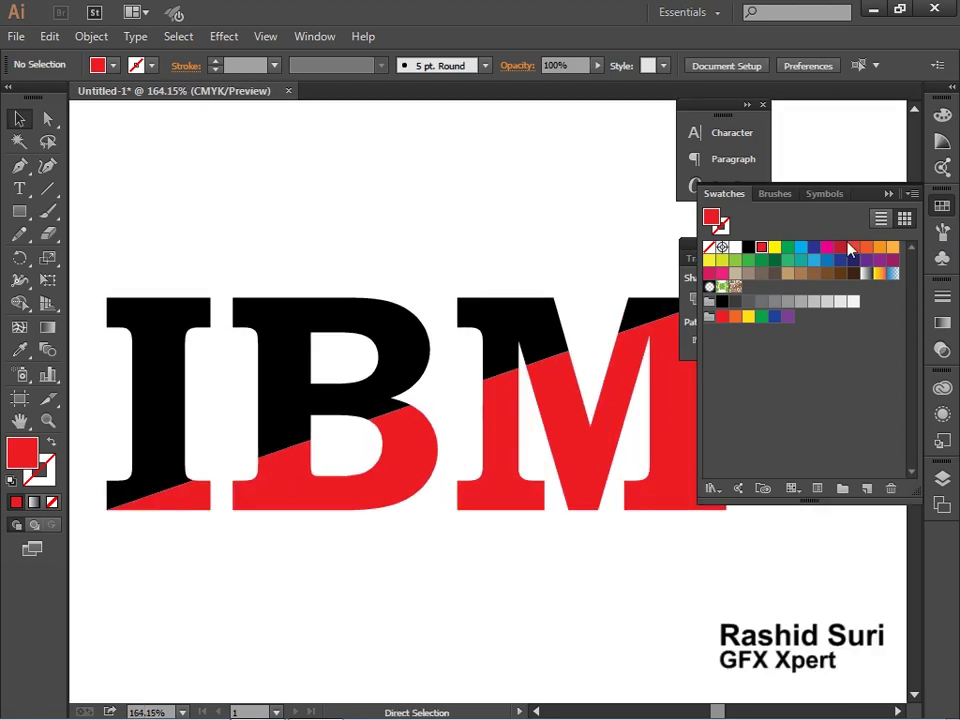
{"action": "left_click", "coordinate": [888, 193]}
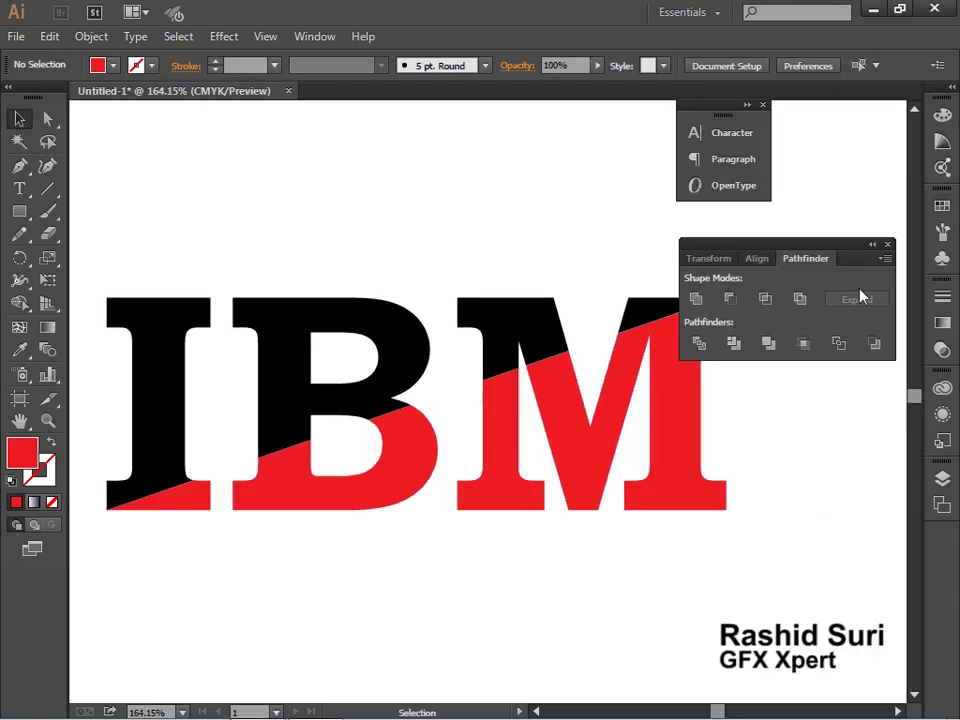
{"action": "left_click", "coordinate": [887, 244]}
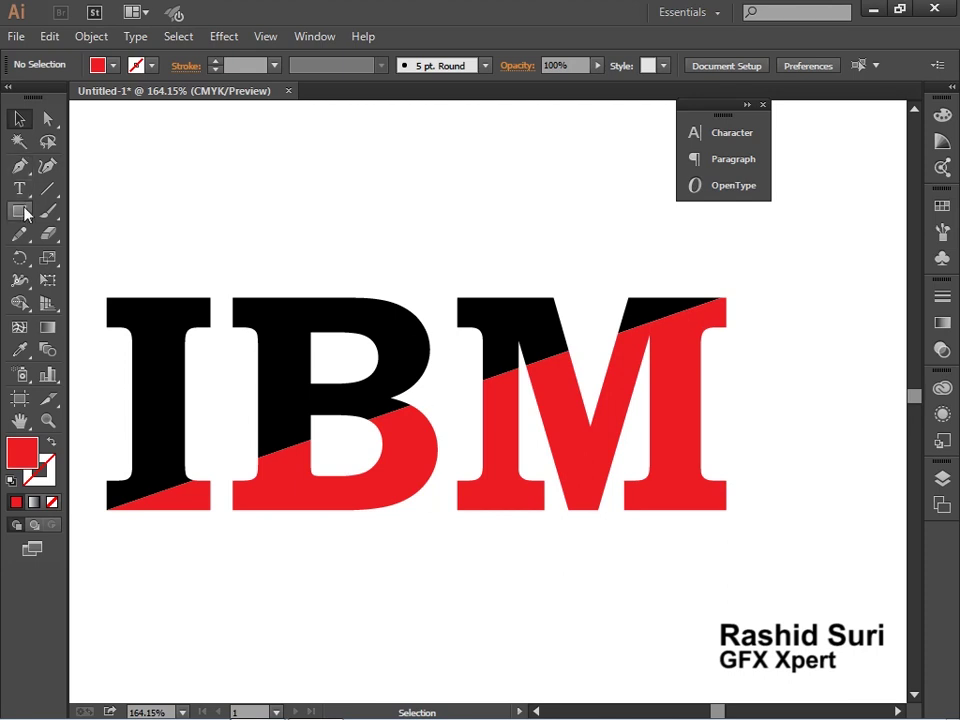
Draw a thin red rectangular bar spanning the IBM logo.
{"action": "left_click", "coordinate": [19, 211]}
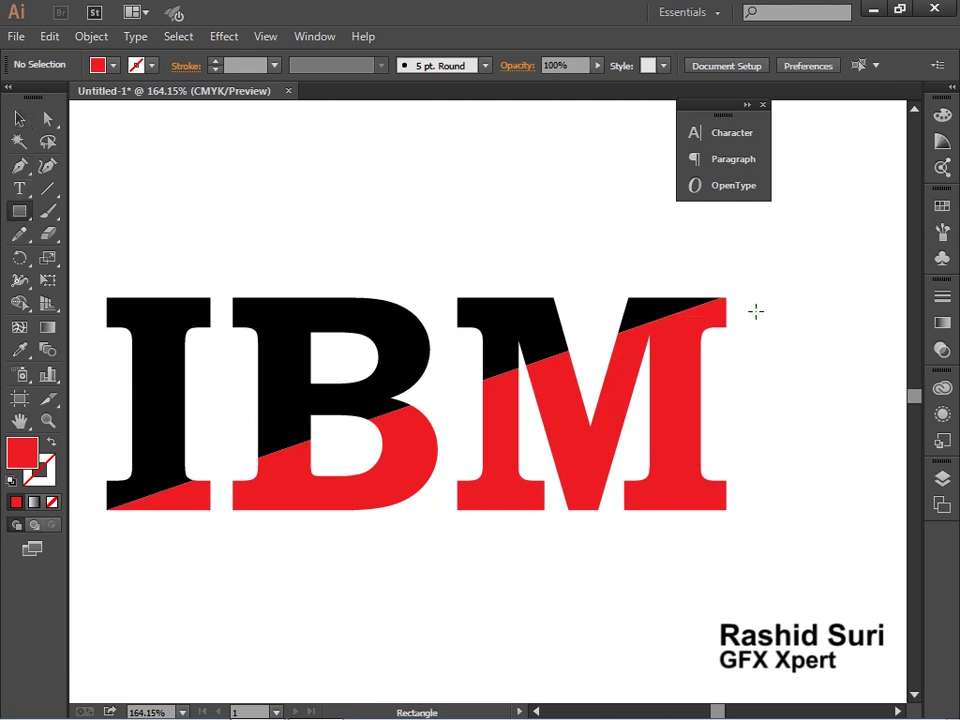
{"action": "left_click_drag", "start_coordinate": [760, 309], "coordinate": [826, 314]}
{"action": "left_click_drag", "start_coordinate": [864, 371], "coordinate": [199, 435]}
{"action": "key", "text": "v"}
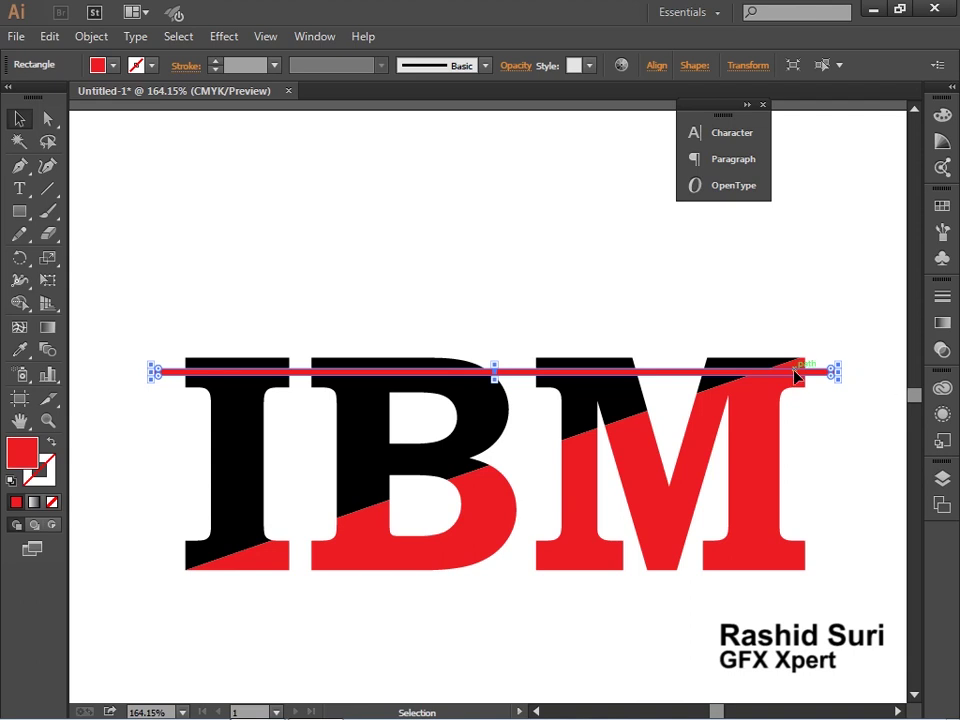
Stack evenly spaced copies of the red bar and nudge the whole set down slightly.
{"action": "left_click_drag", "start_coordinate": [797, 375], "coordinate": [786, 399]}
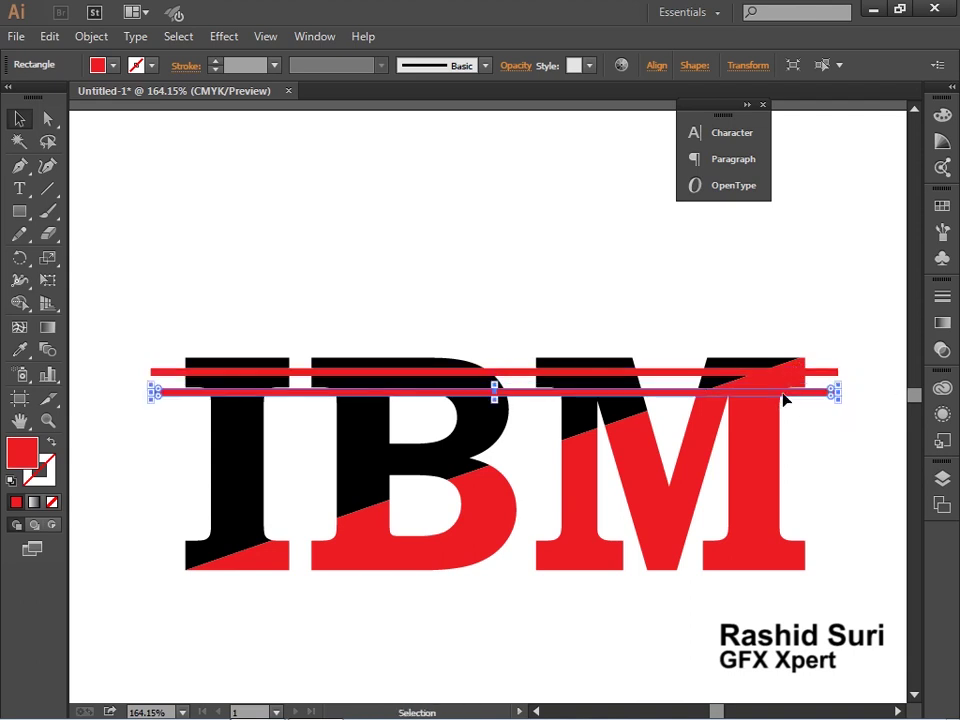
{"action": "key", "text": "ctrl+d"}
{"action": "key", "text": "ctrl+d"}
{"action": "key", "text": "ctrl+d"}
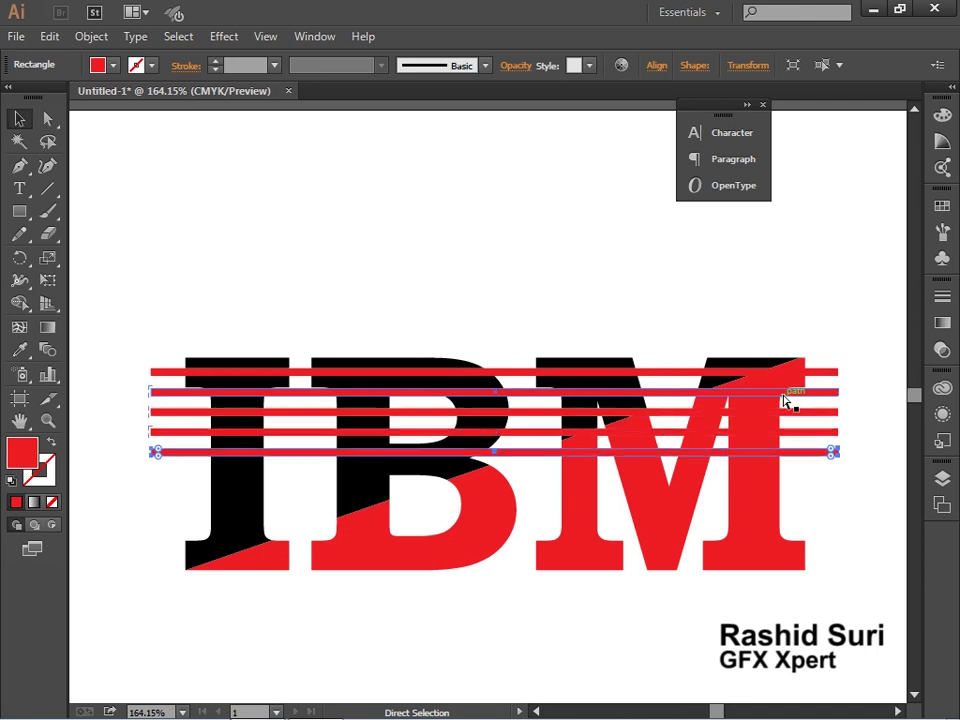
{"action": "key", "text": "ctrl+d"}
{"action": "key", "text": "ctrl+d"}
{"action": "key", "text": "ctrl+d"}
{"action": "key", "text": "ctrl+d"}
{"action": "key", "text": "ctrl+d"}
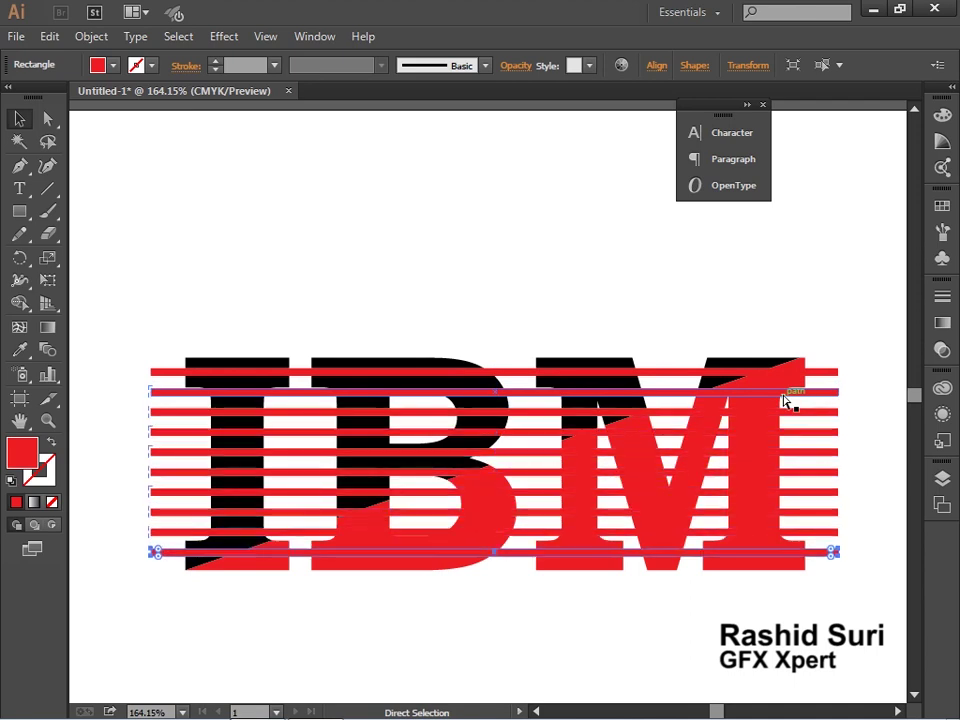
{"action": "left_click_drag", "start_coordinate": [880, 334], "coordinate": [831, 581]}
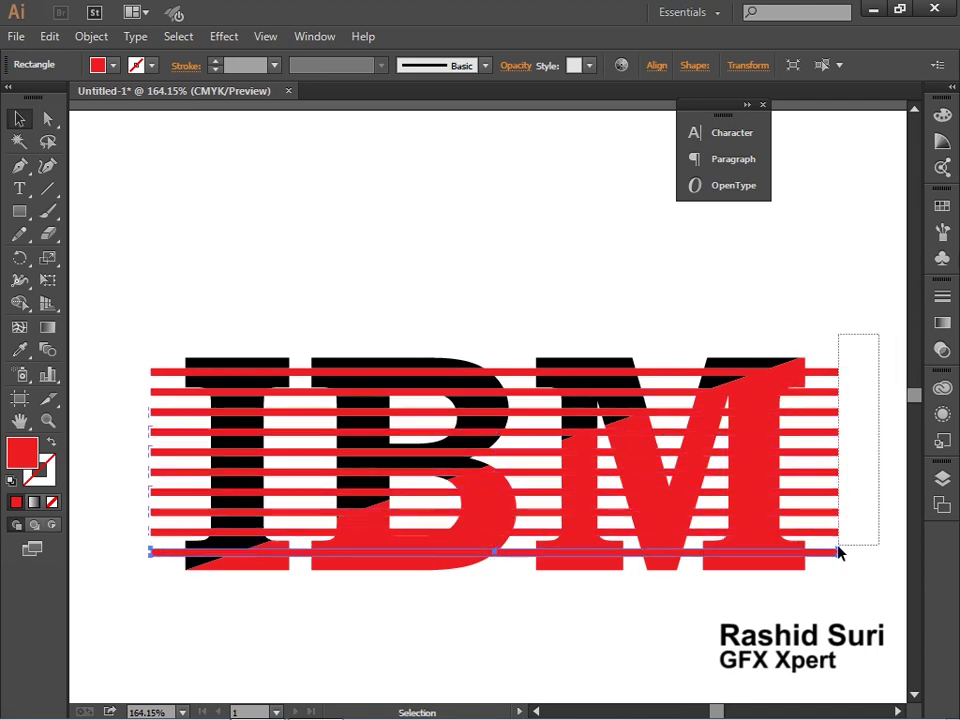
{"action": "key", "text": "Down"}
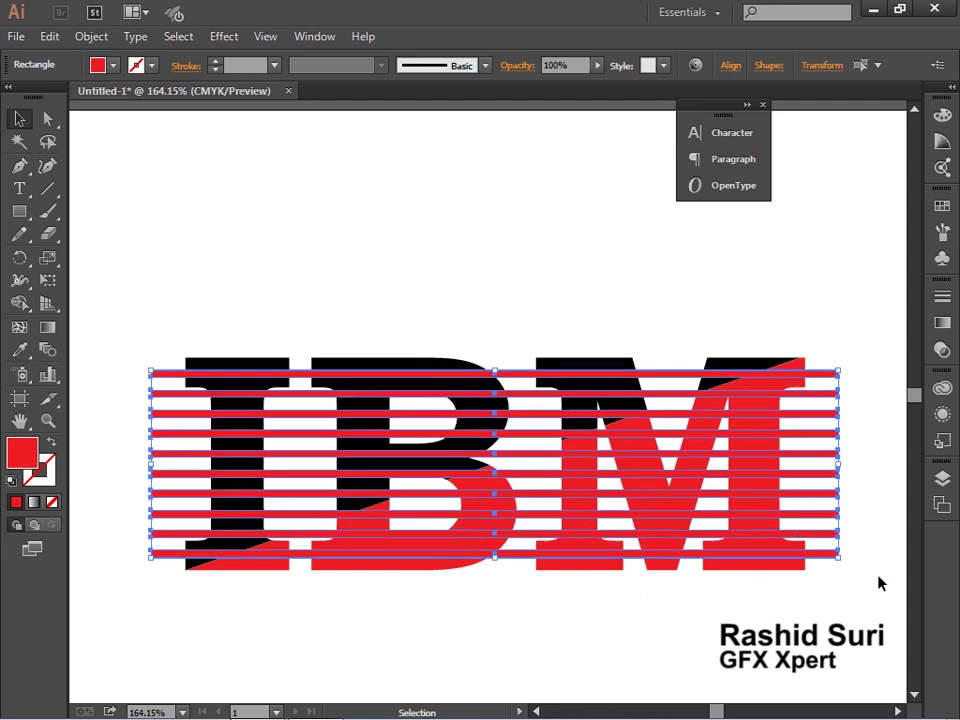
{"action": "left_click", "coordinate": [795, 563]}
{"action": "key", "text": "shift+ctrl+F9"}
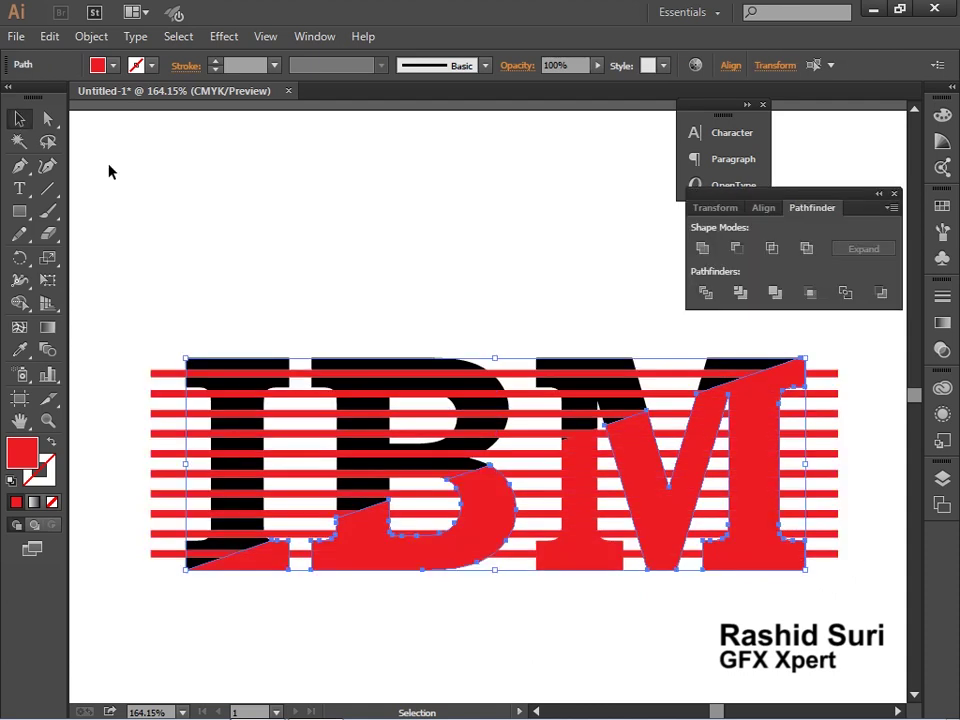
Reposition the red bars and combine the red IBM pieces into one compound path.
{"action": "left_click_drag", "start_coordinate": [846, 360], "coordinate": [825, 606]}
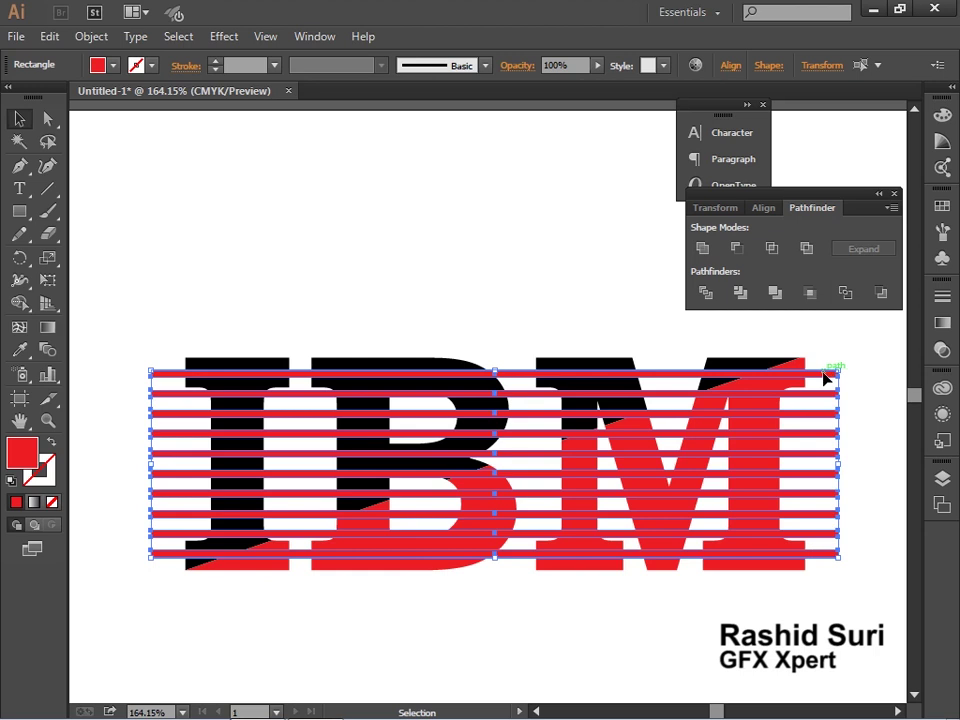
{"action": "left_click_drag", "start_coordinate": [825, 376], "coordinate": [827, 590]}
{"action": "scroll", "coordinate": [816, 511], "scroll_direction": "down", "scroll_amount": 1}
{"action": "left_click", "coordinate": [589, 450]}
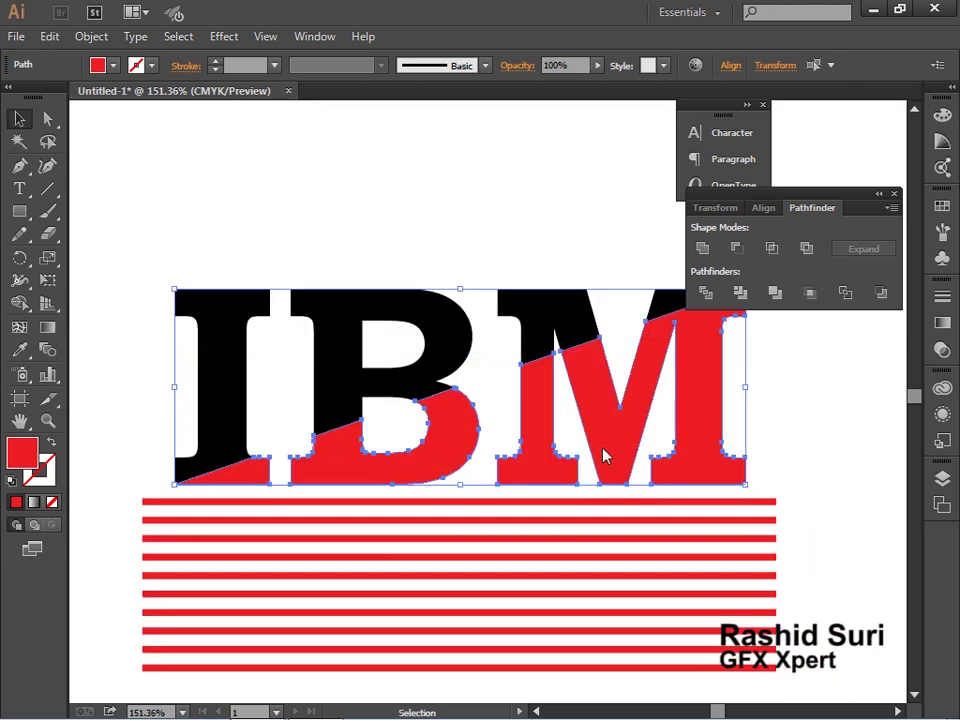
{"action": "right_click", "coordinate": [603, 455]}
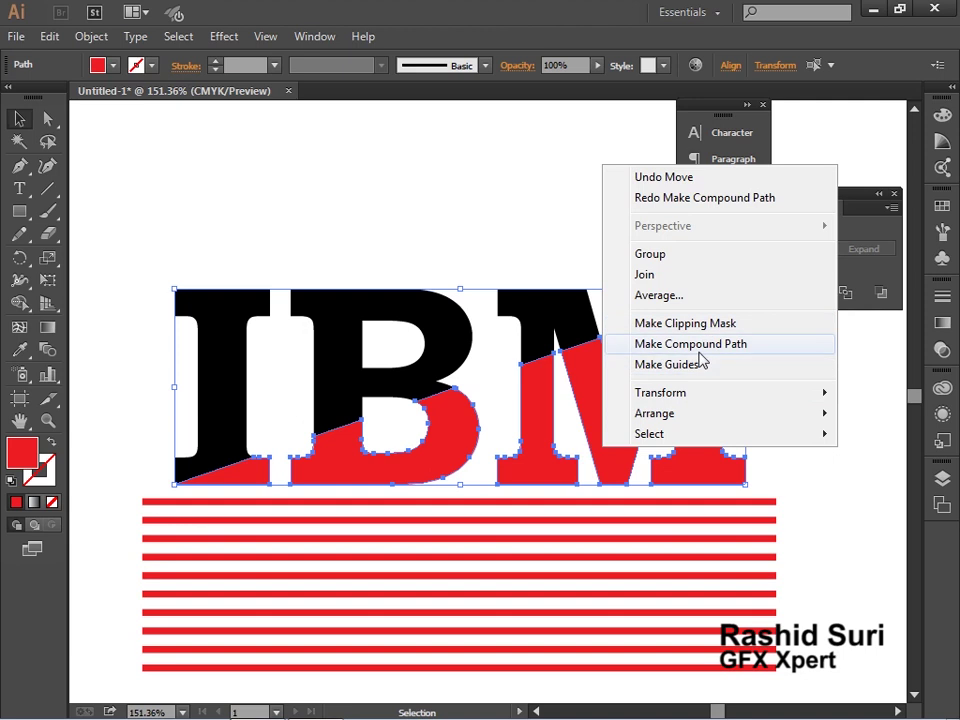
{"action": "left_click", "coordinate": [697, 345]}
Cut the stripes out of the red lower half of IBM with Minus Front.
{"action": "left_click", "coordinate": [649, 502]}
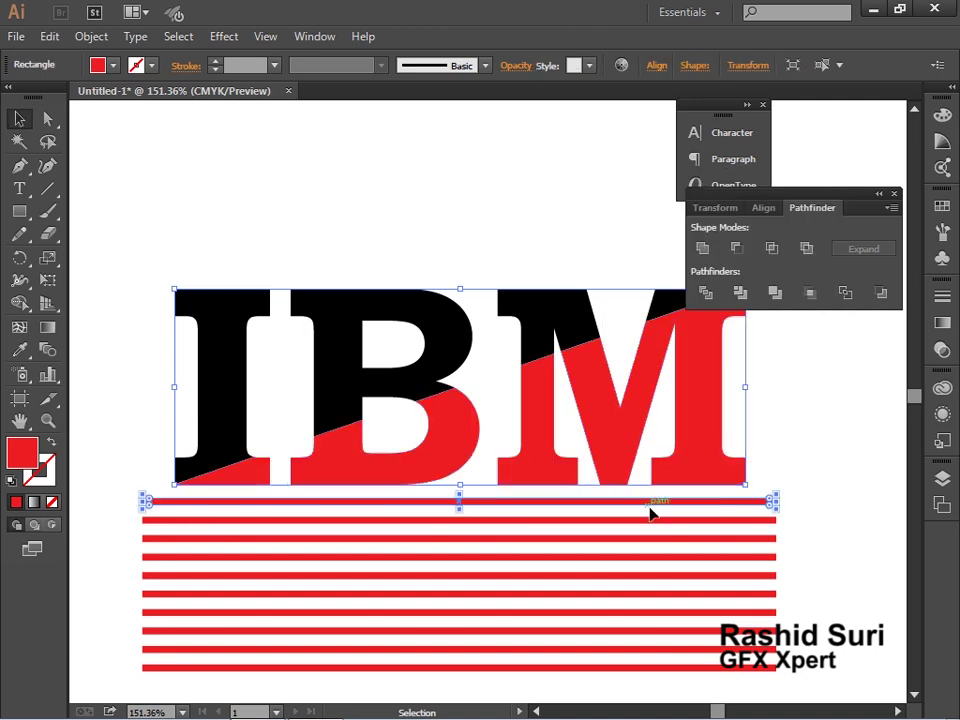
{"action": "mouse_move", "coordinate": [811, 472]}
{"action": "left_mouse_down"}
{"action": "mouse_move", "coordinate": [755, 670]}
{"action": "mouse_move", "coordinate": [724, 476]}
{"action": "left_mouse_up"}
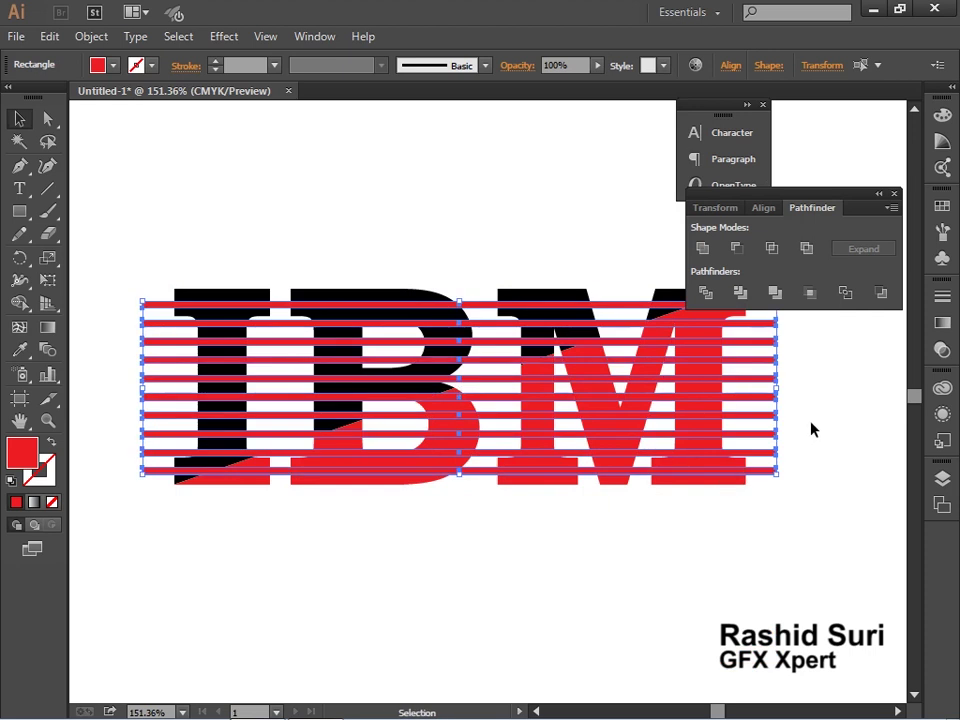
{"action": "left_click_drag", "start_coordinate": [812, 420], "coordinate": [690, 528]}
{"action": "right_click", "coordinate": [700, 489]}
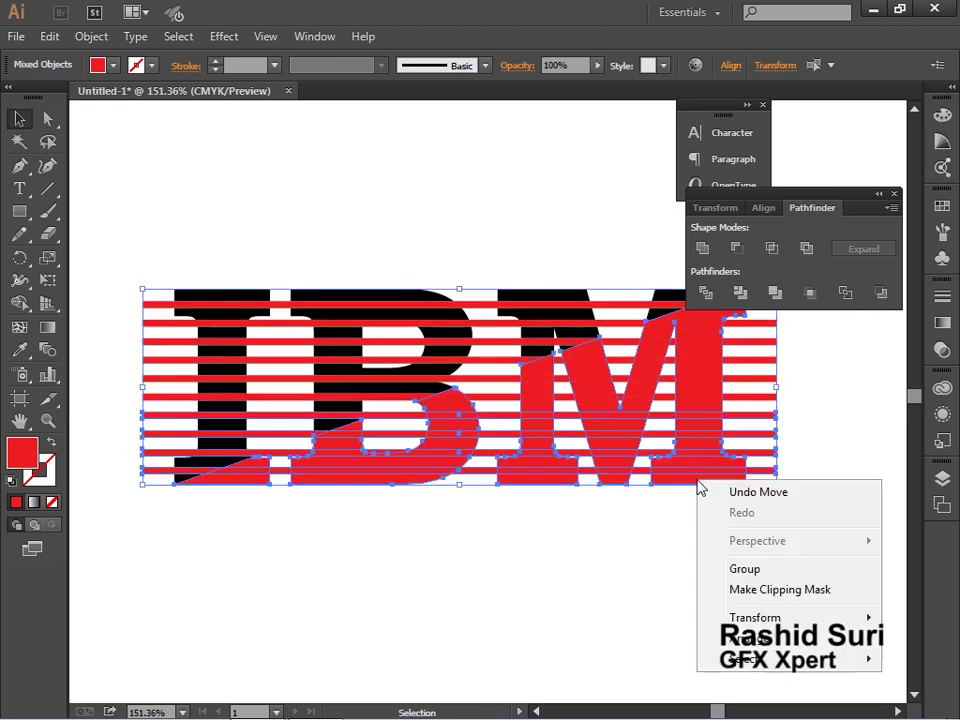
{"action": "key", "text": "Escape"}
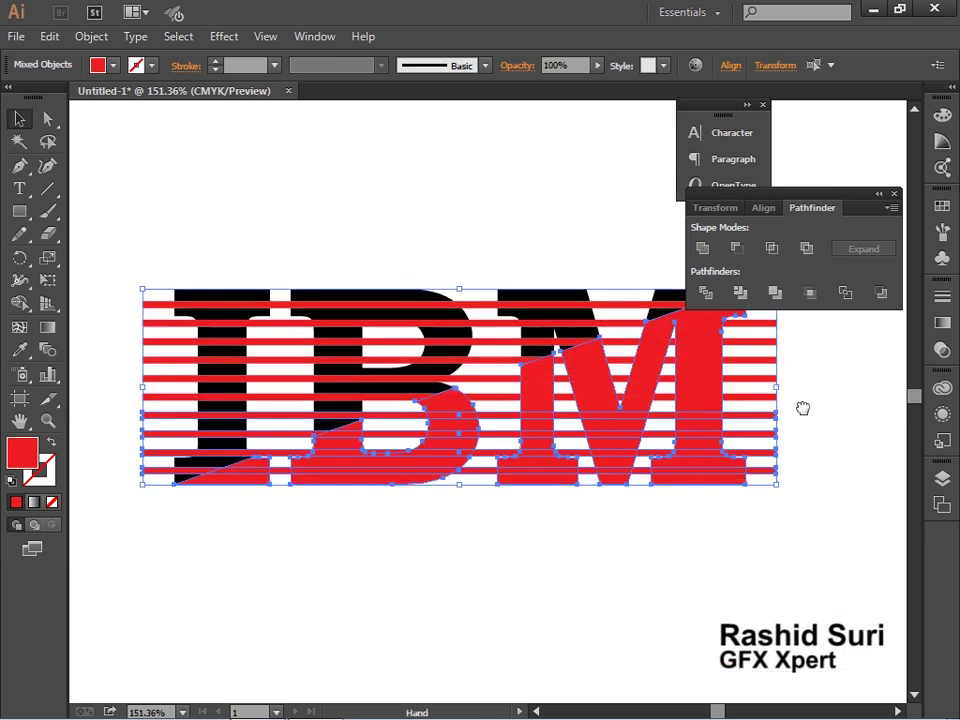
{"action": "left_click_drag", "start_coordinate": [799, 407], "coordinate": [694, 465]}
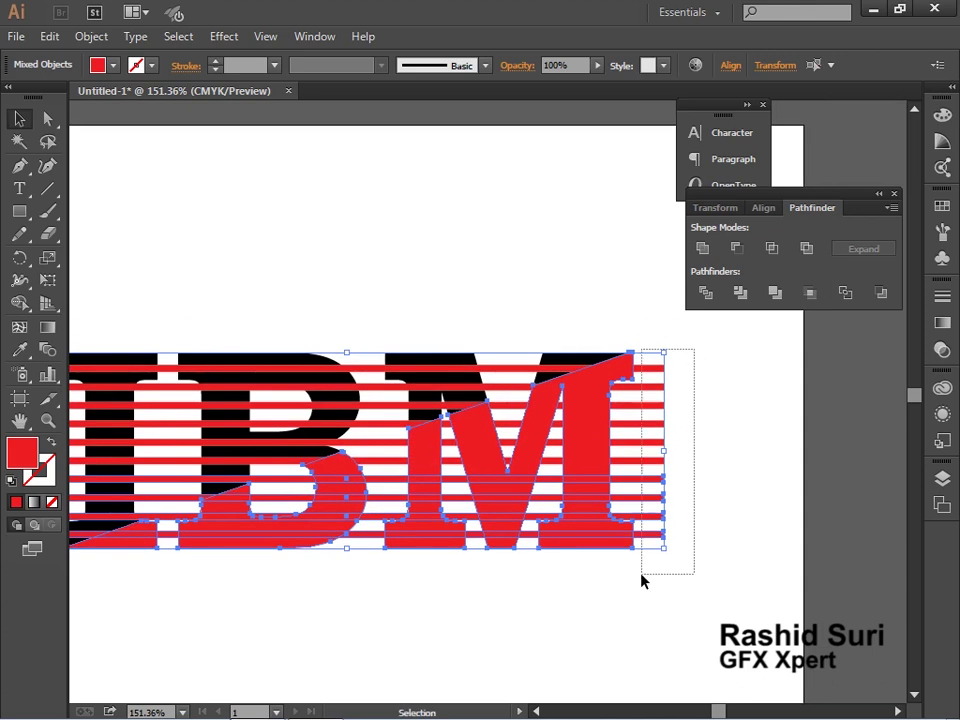
{"action": "left_click_drag", "start_coordinate": [634, 579], "coordinate": [615, 545]}
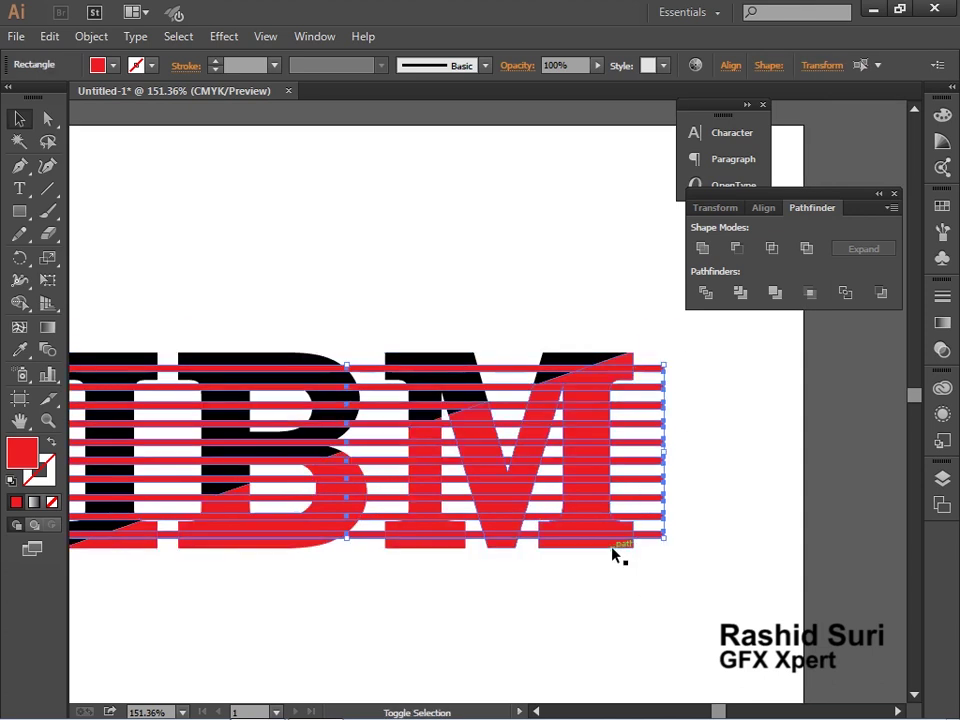
{"action": "left_click", "coordinate": [613, 552], "text": "shift"}
{"action": "right_click", "coordinate": [613, 552]}
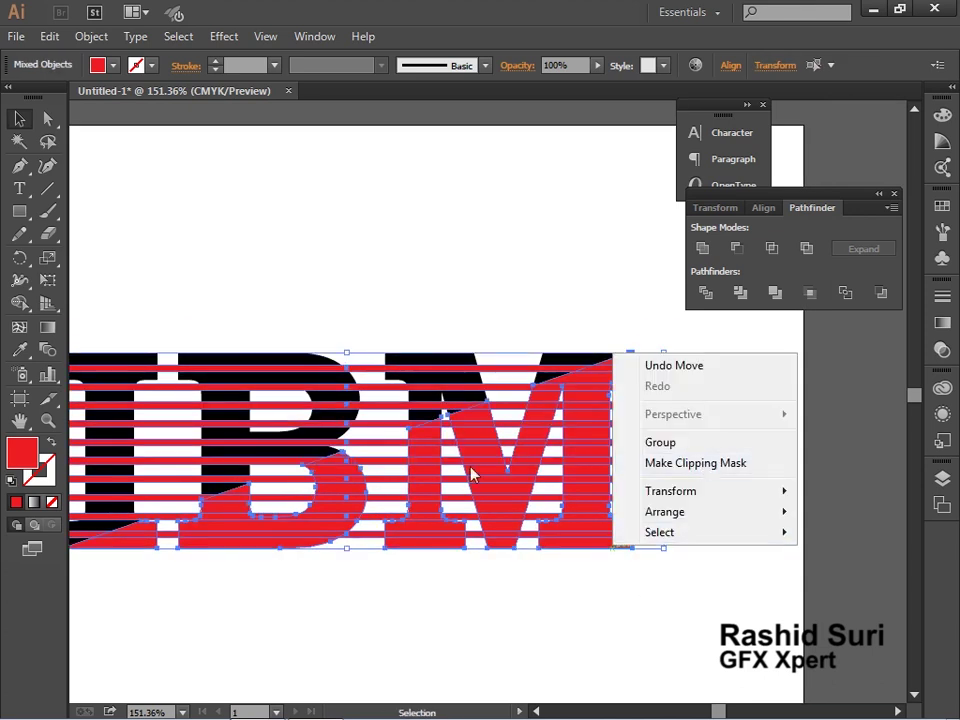
{"action": "left_click", "coordinate": [739, 252]}
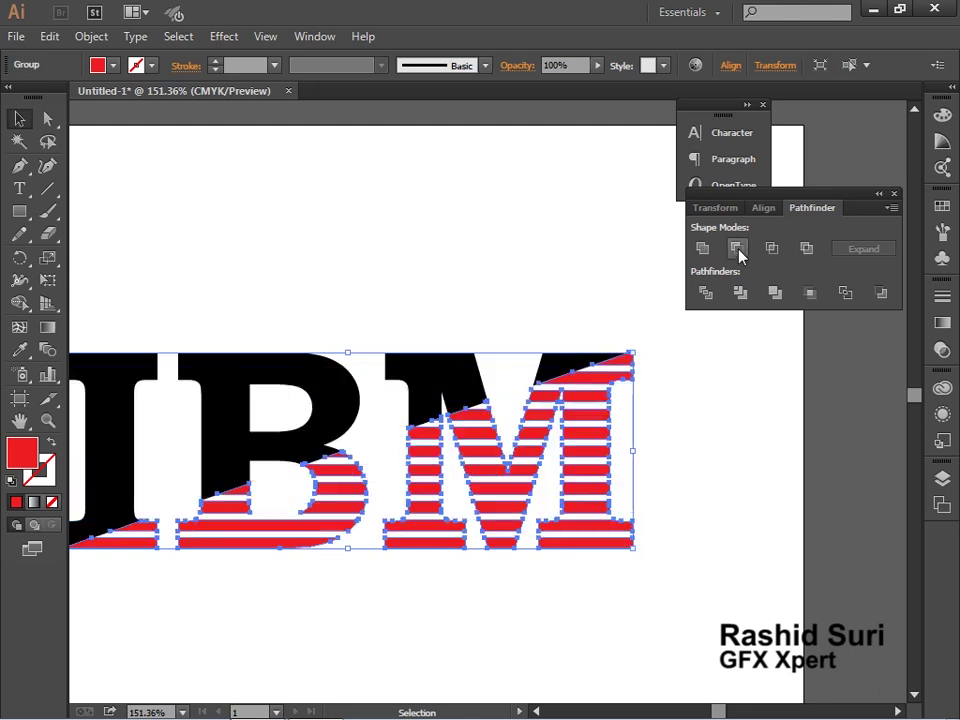
Group all pieces of the striped red-and-black IBM logo.
{"action": "key", "text": "ctrl+1"}
{"action": "left_click", "coordinate": [216, 332]}
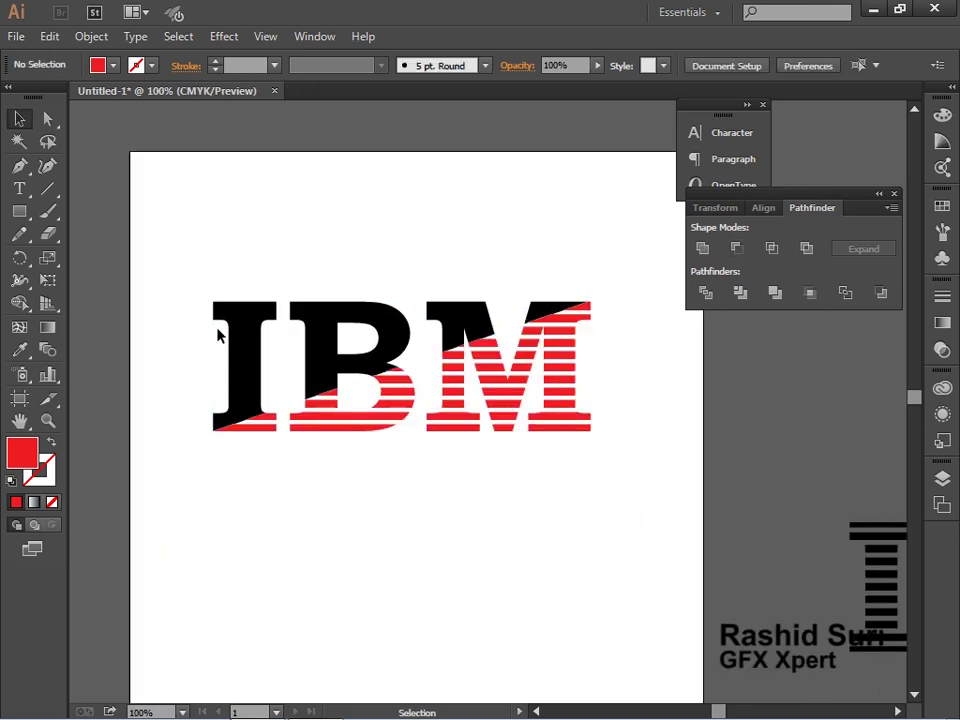
{"action": "left_click_drag", "start_coordinate": [141, 238], "coordinate": [778, 484]}
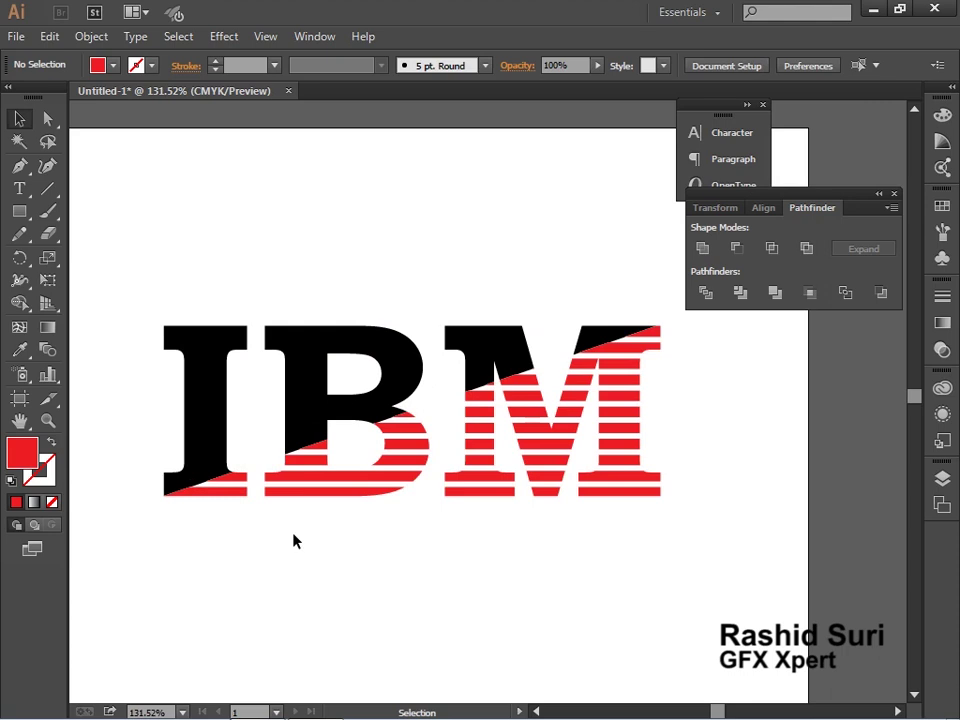
{"action": "left_click_drag", "start_coordinate": [148, 296], "coordinate": [757, 564]}
{"action": "key", "text": "ctrl+g"}
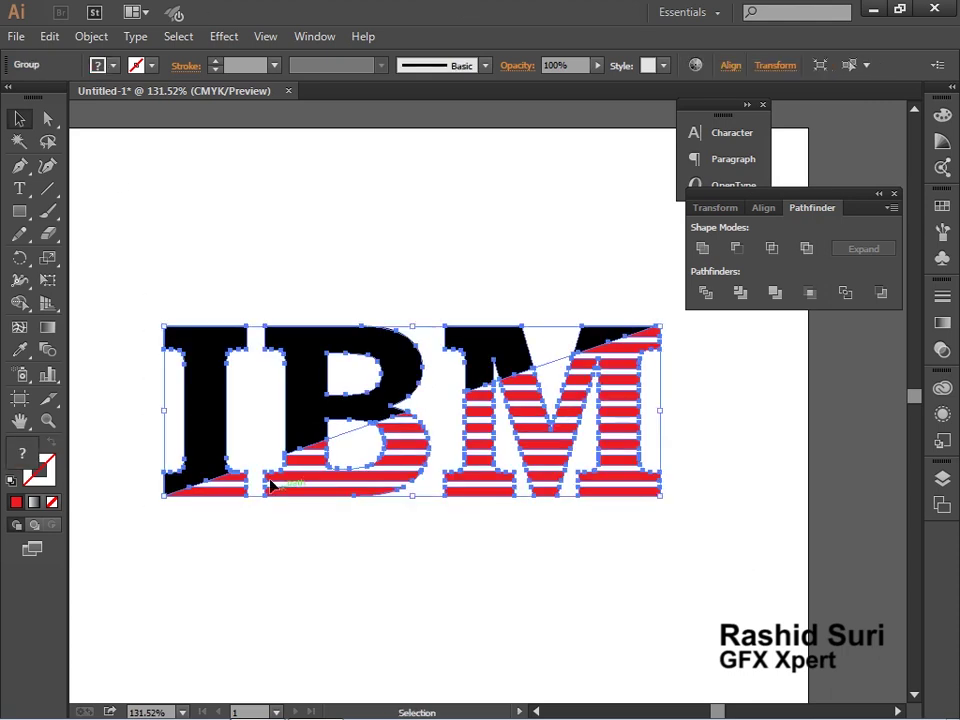
Move the IBM logo onto the pasteboard beside the artboard and open the Place dialog.
{"action": "left_click", "coordinate": [335, 401], "text": "ctrl+alt"}
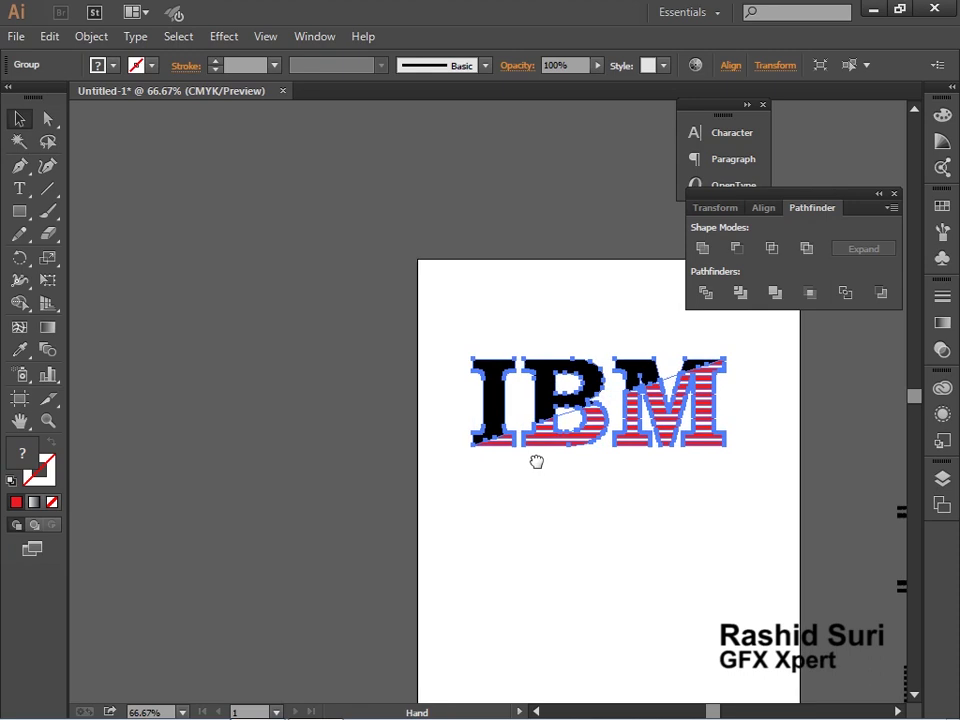
{"action": "left_click_drag", "start_coordinate": [536, 461], "coordinate": [285, 384]}
{"action": "left_click", "coordinate": [302, 405]}
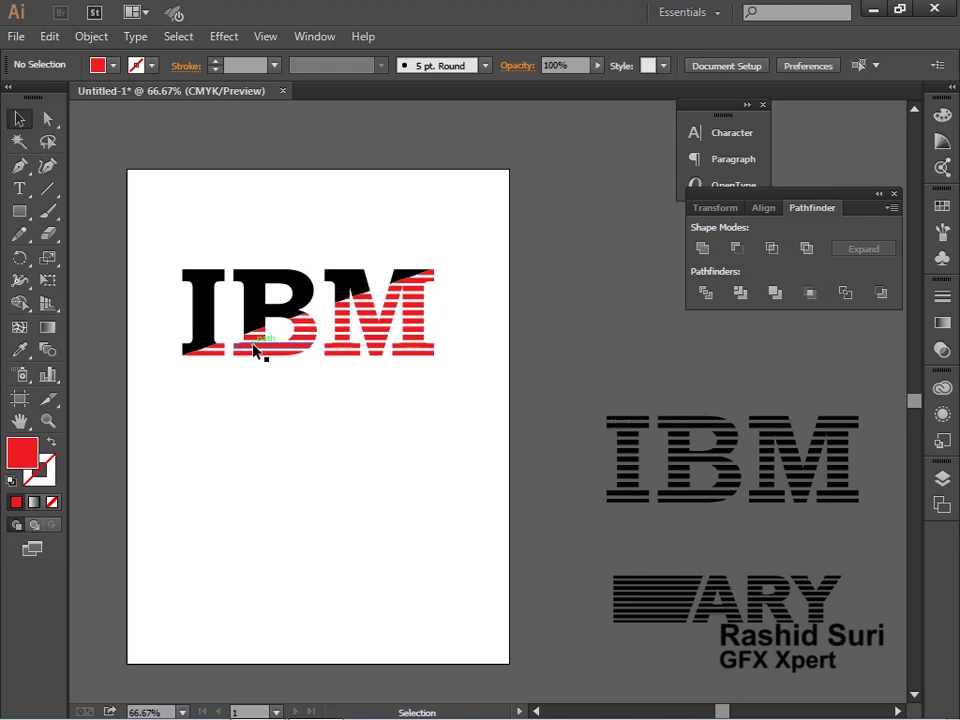
{"action": "left_click_drag", "start_coordinate": [253, 343], "coordinate": [571, 345]}
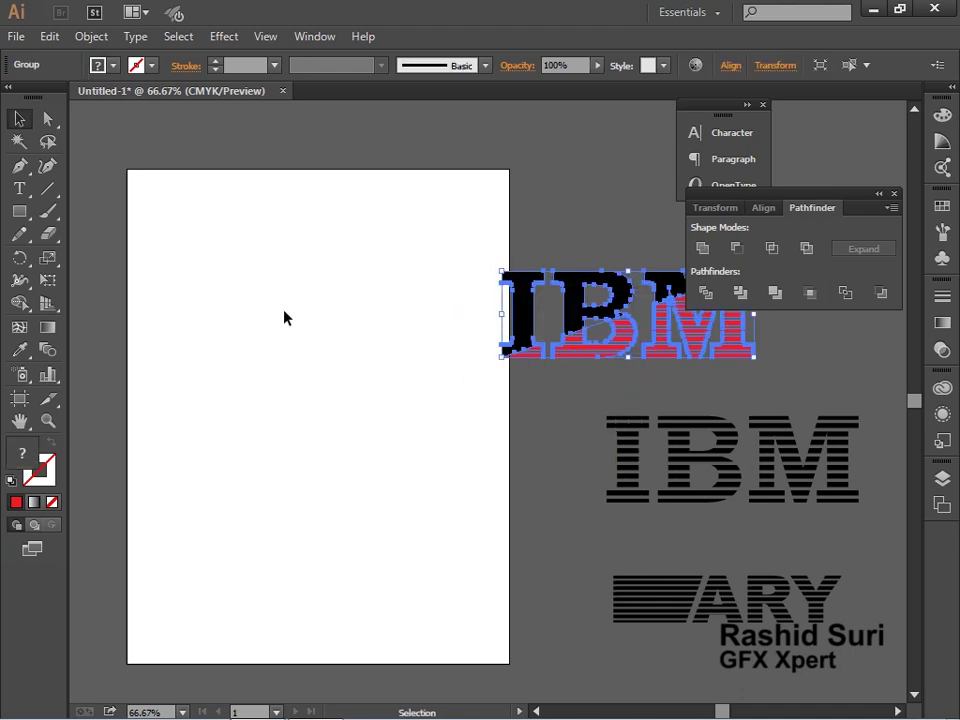
{"action": "left_click_drag", "start_coordinate": [131, 166], "coordinate": [540, 459]}
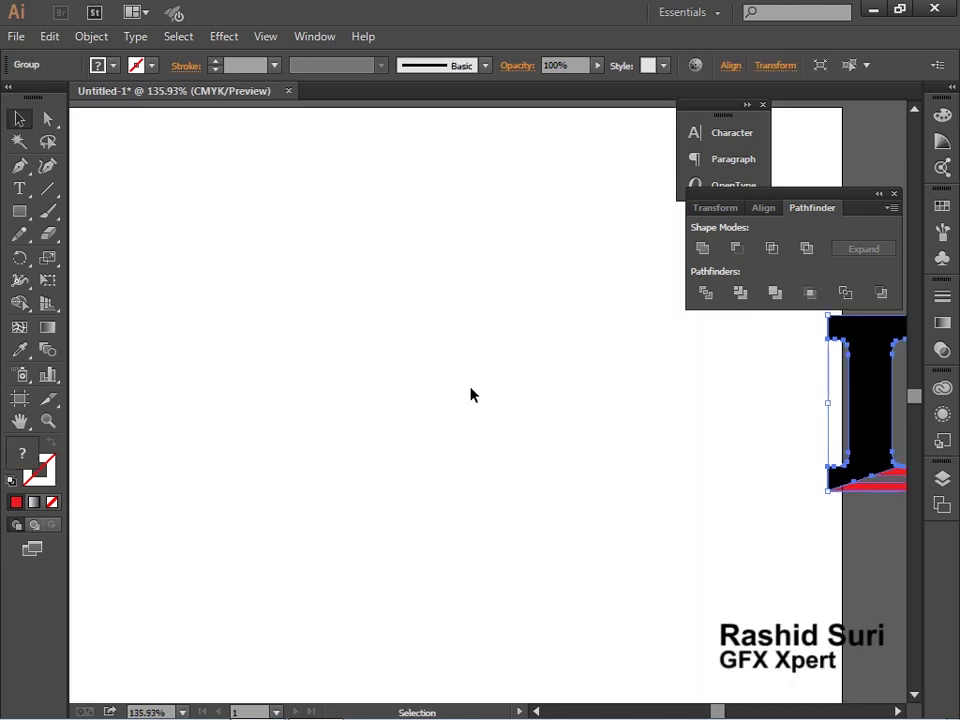
{"action": "key", "text": "ctrl+shift+p"}
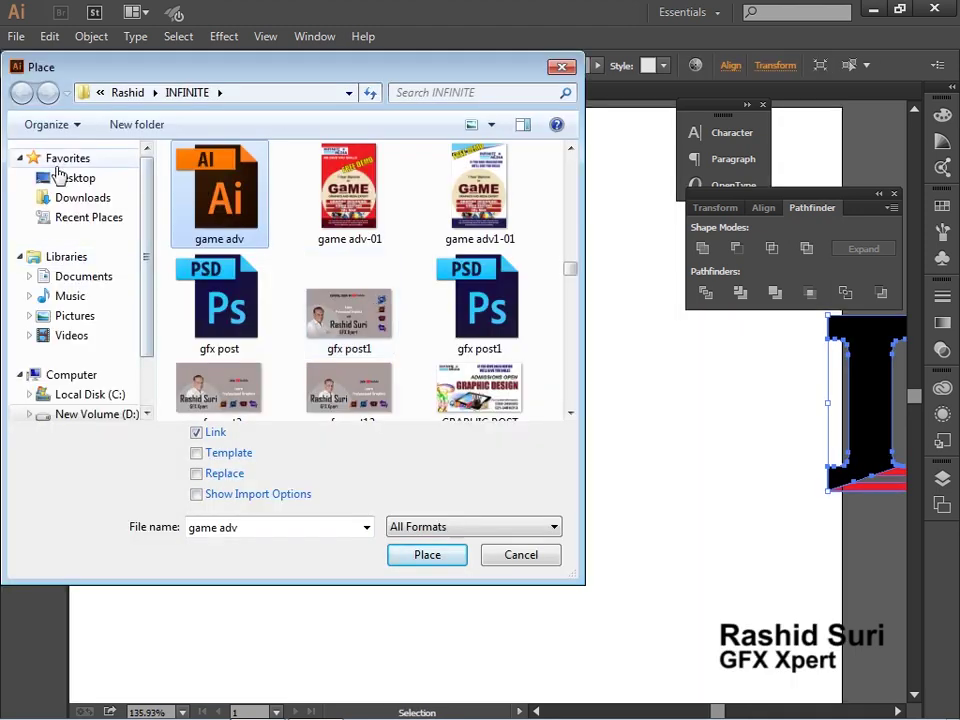
Place the download.jpg Chrome logo from the Desktop images folder.
{"action": "left_click", "coordinate": [60, 180]}
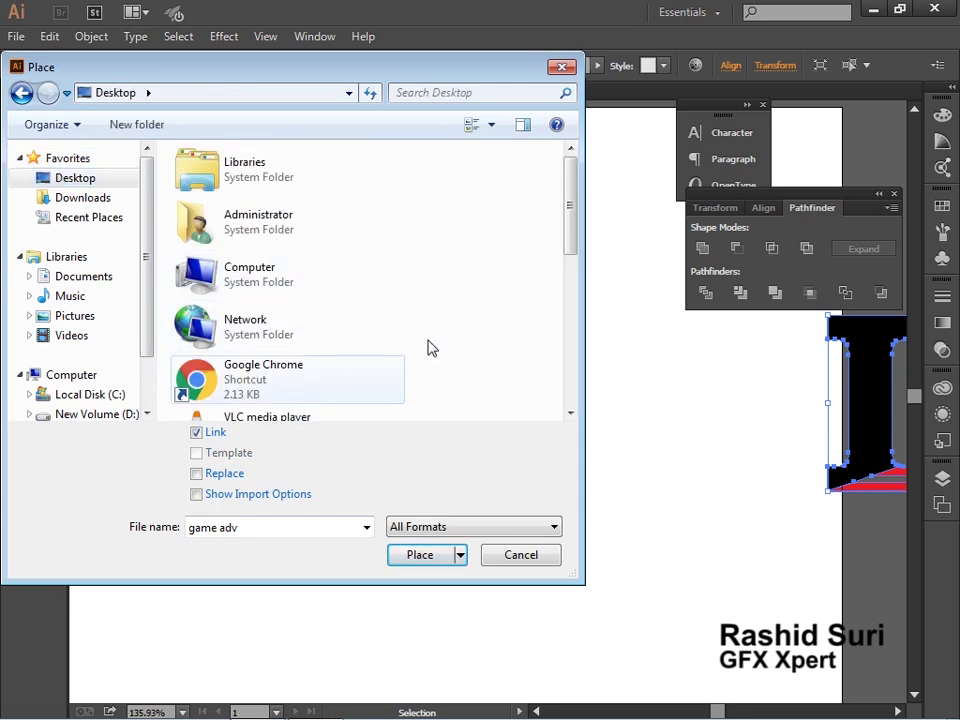
{"action": "left_click", "coordinate": [300, 378]}
{"action": "scroll", "coordinate": [572, 253], "scroll_direction": "down", "scroll_amount": 5}
{"action": "scroll", "coordinate": [572, 266], "scroll_direction": "up", "scroll_amount": 3}
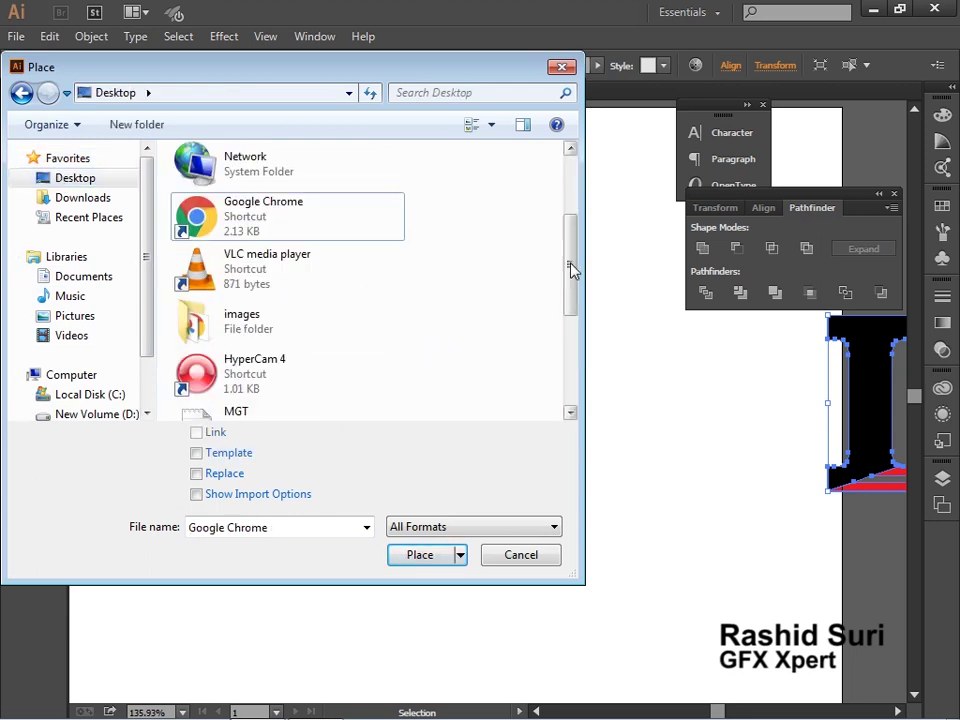
{"action": "double_click", "coordinate": [244, 326]}
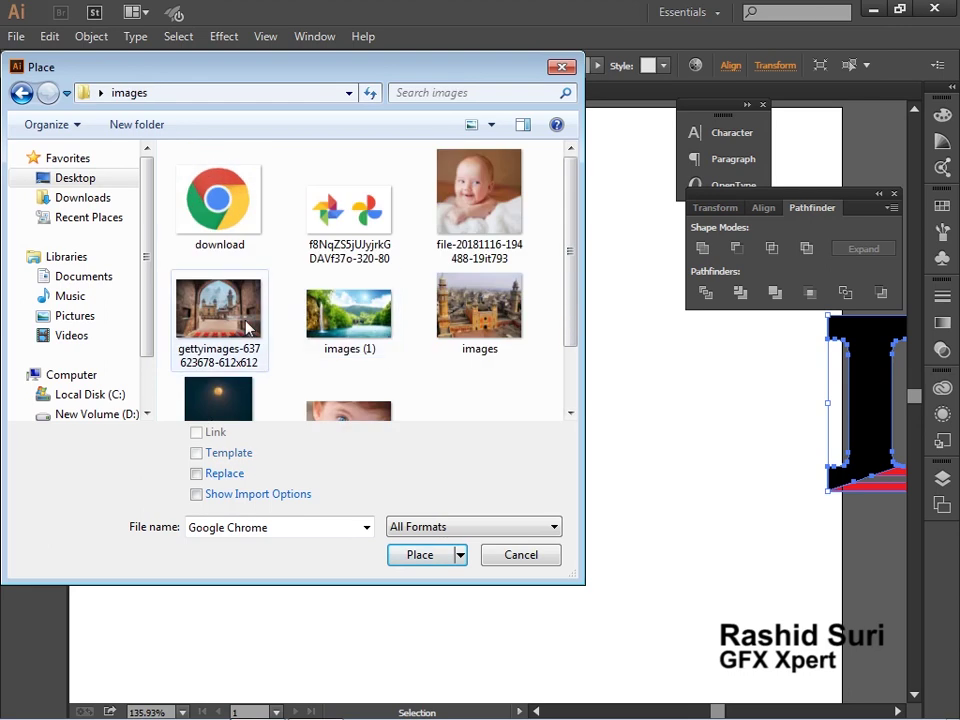
{"action": "left_click", "coordinate": [221, 244]}
{"action": "left_click", "coordinate": [433, 562]}
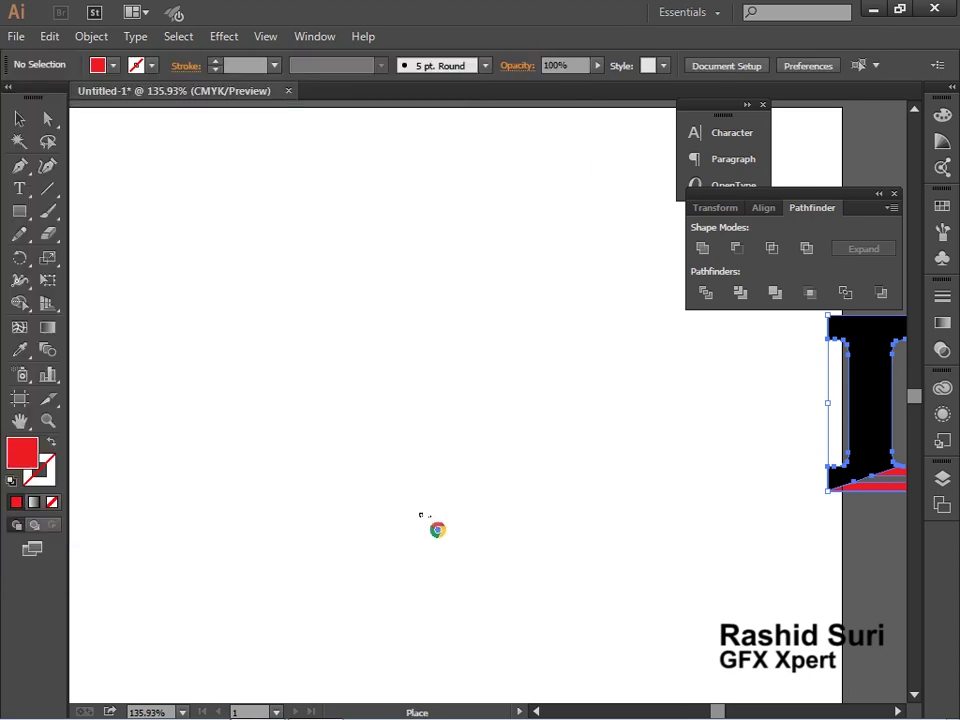
Drop the Chrome image on the artboard, enlarge it and position it for tracing.
{"action": "left_click", "coordinate": [251, 298]}
{"action": "left_click_drag", "start_coordinate": [418, 456], "coordinate": [365, 408]}
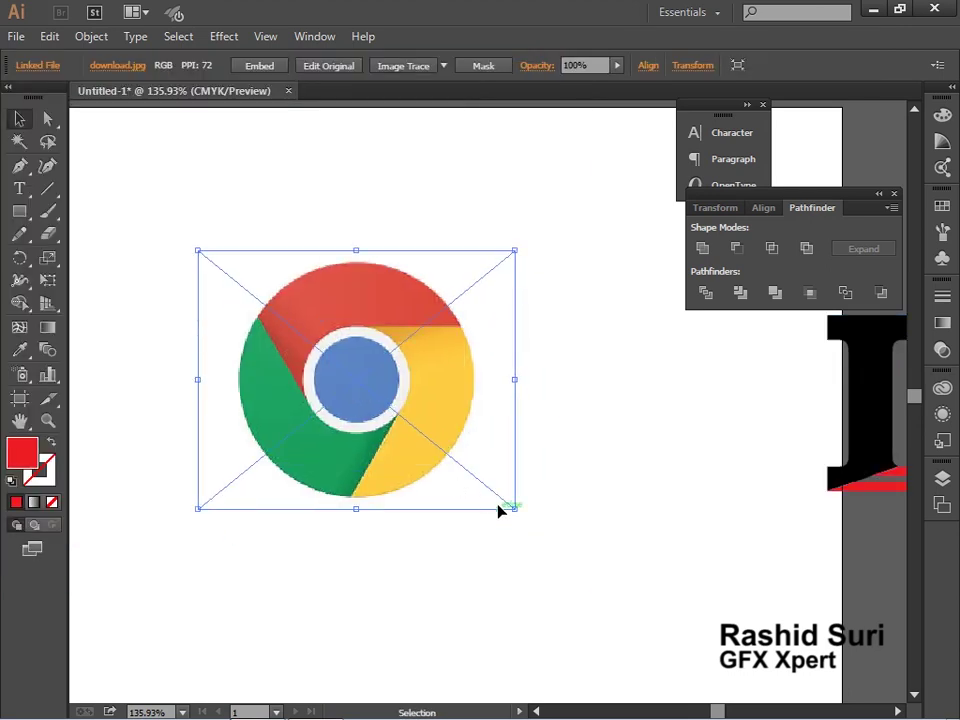
{"action": "mouse_move", "coordinate": [516, 508]}
{"action": "left_mouse_down"}
{"action": "mouse_move", "coordinate": [570, 570]}
{"action": "mouse_move", "coordinate": [636, 605]}
{"action": "left_mouse_up"}
{"action": "key", "text": "ctrl+shift+a"}
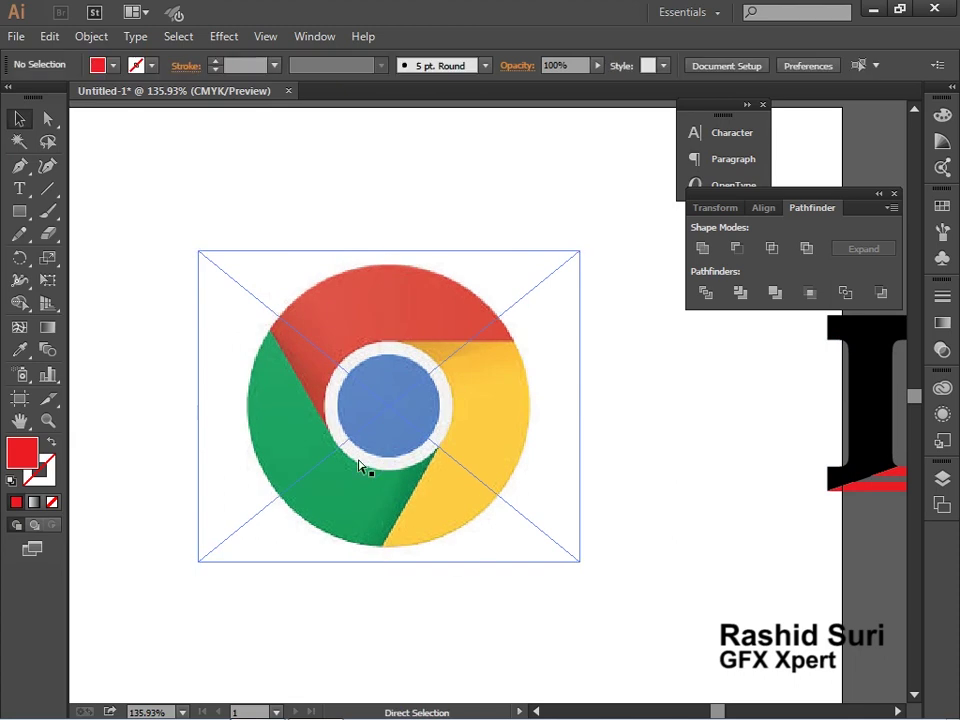
{"action": "key", "text": "ctrl+space"}
{"action": "left_click_drag", "start_coordinate": [139, 209], "coordinate": [664, 608]}
{"action": "left_click", "coordinate": [657, 612]}
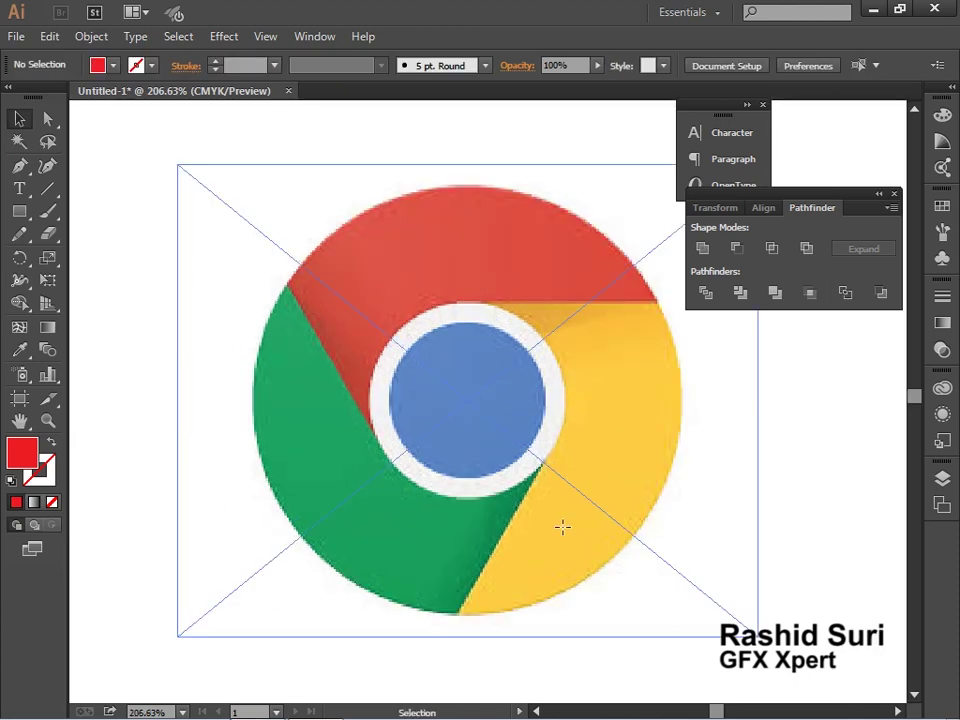
{"action": "left_click_drag", "start_coordinate": [562, 527], "coordinate": [557, 551]}
{"action": "left_click", "coordinate": [761, 491]}
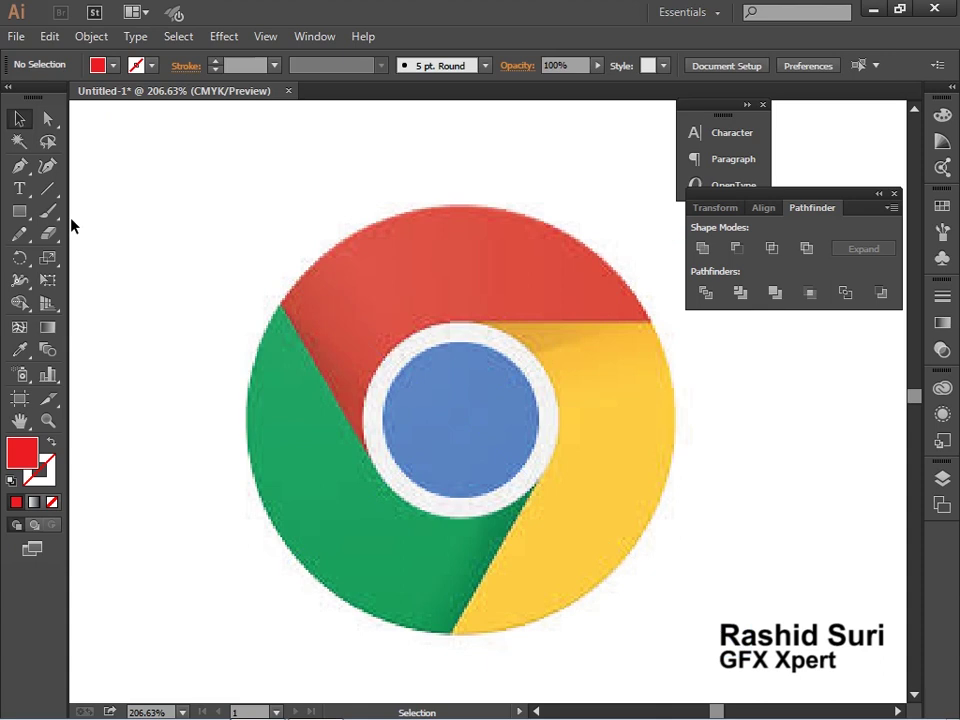
{"action": "left_click_drag", "start_coordinate": [19, 211], "coordinate": [81, 259]}
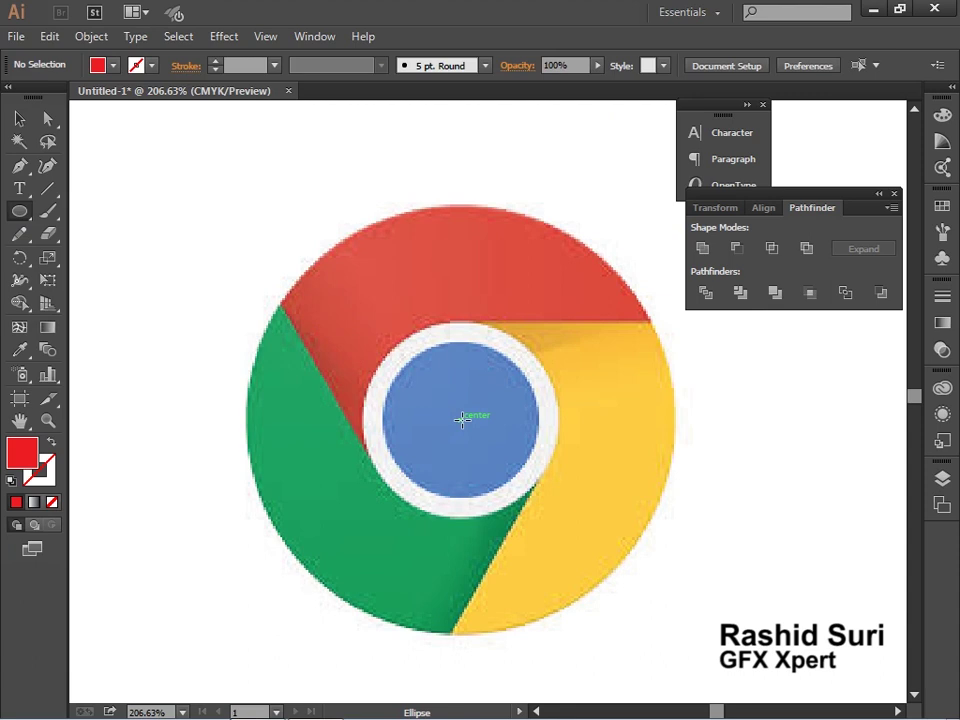
Draw a no-fill, black-outlined circle matching the Chrome logo's outer edge.
{"action": "left_click_drag", "start_coordinate": [462, 420], "coordinate": [670, 601]}
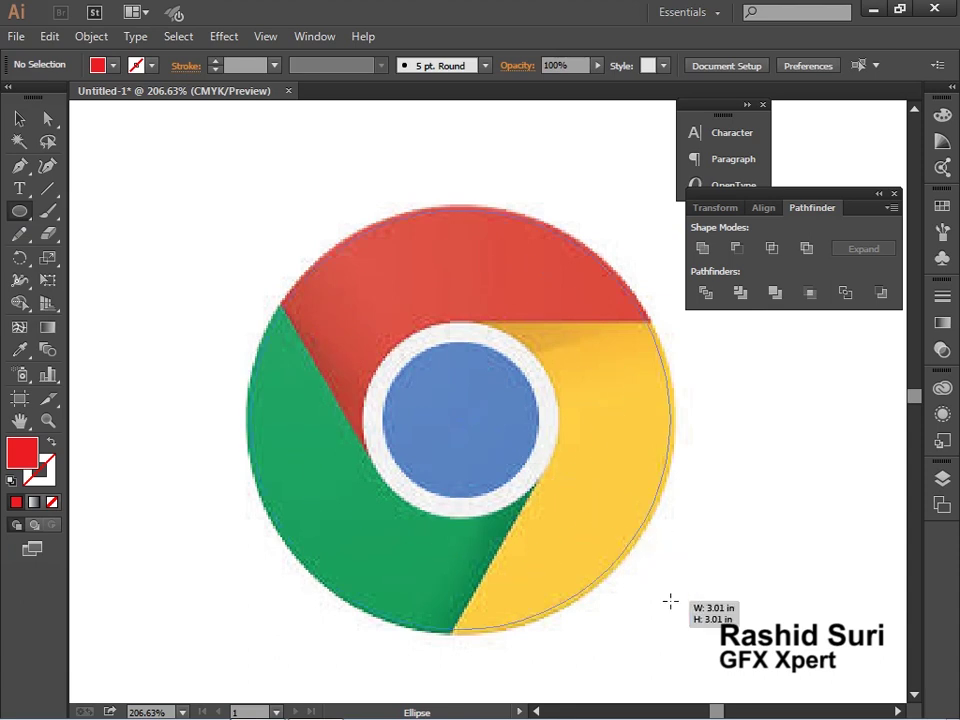
{"action": "left_click_drag", "start_coordinate": [670, 601], "coordinate": [674, 619]}
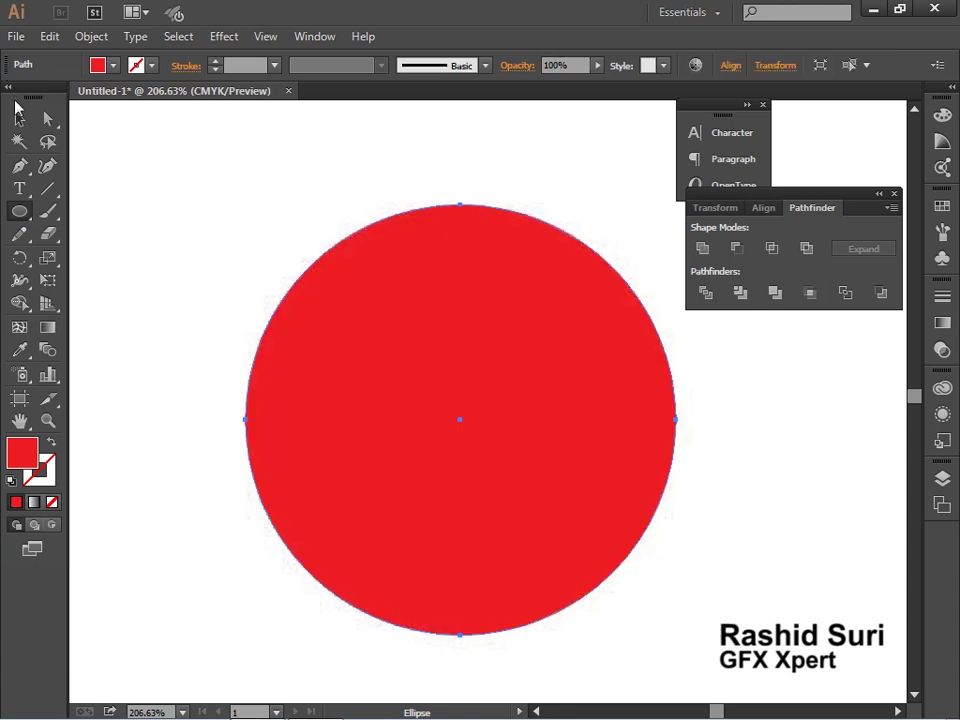
{"action": "left_click", "coordinate": [18, 118]}
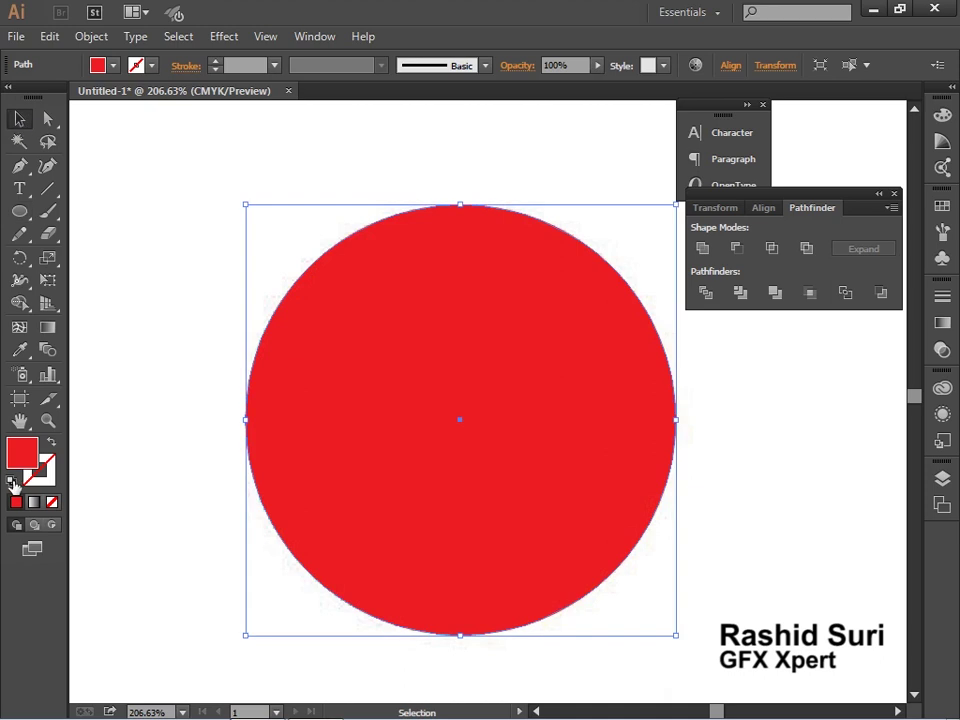
{"action": "left_click", "coordinate": [12, 481]}
{"action": "left_click", "coordinate": [53, 502]}
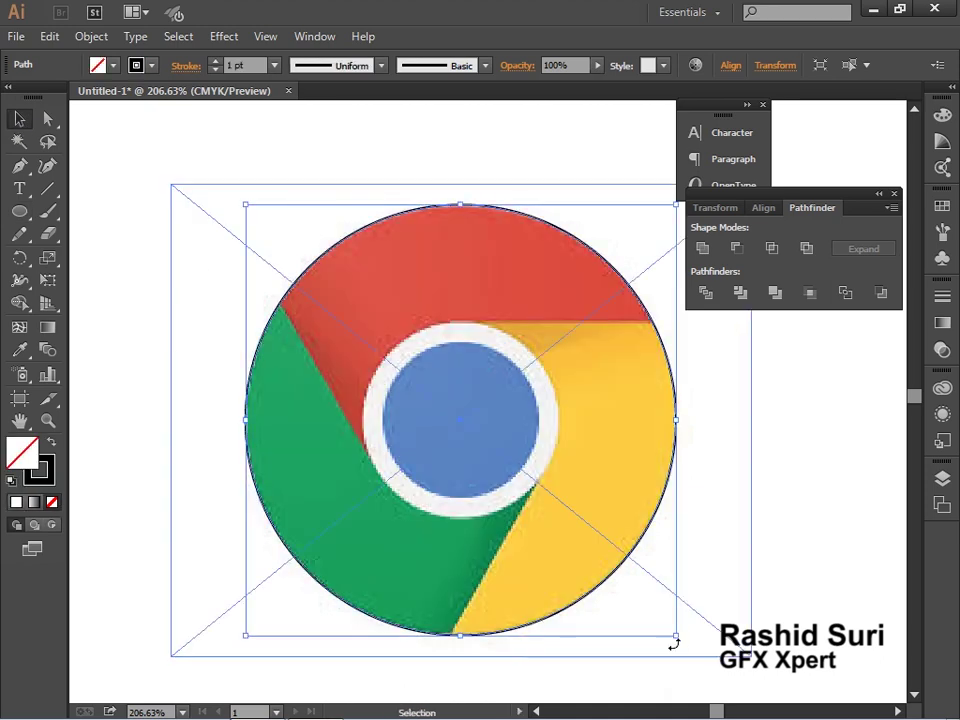
Scale a circle copy to the inner white ring and join both circles into a compound path.
{"action": "left_click_drag", "start_coordinate": [675, 636], "coordinate": [586, 537]}
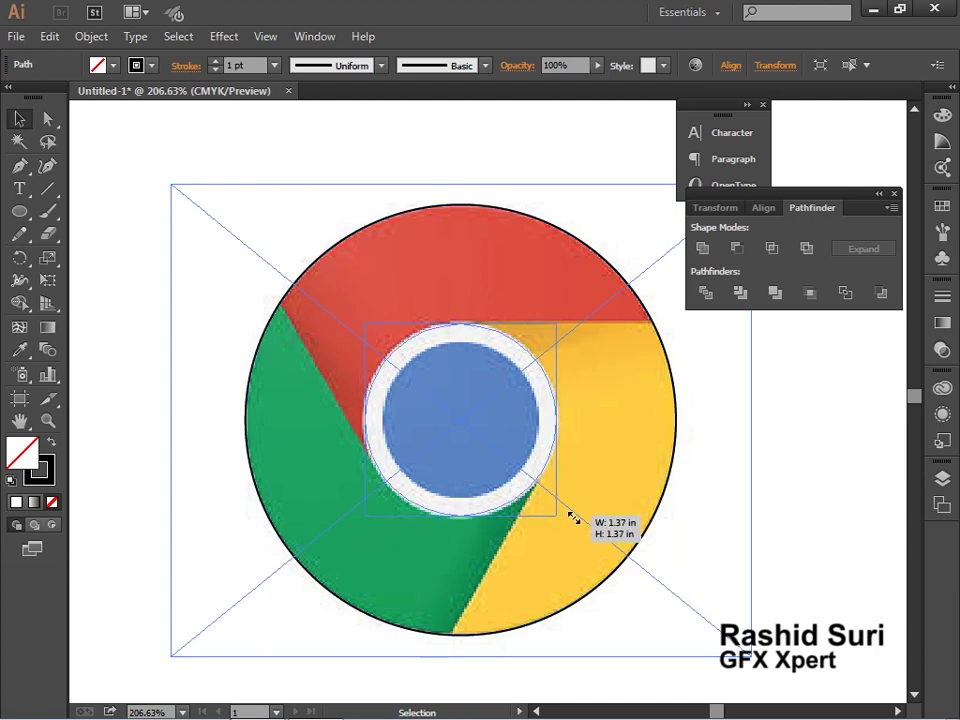
{"action": "left_click_drag", "start_coordinate": [586, 537], "coordinate": [573, 521]}
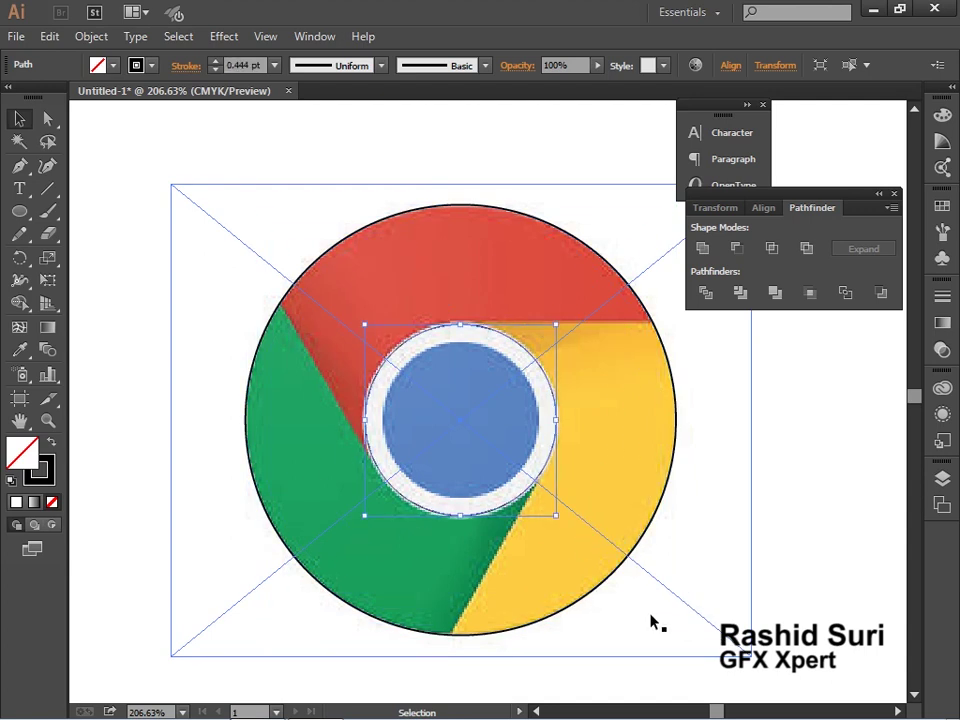
{"action": "left_click", "coordinate": [491, 210], "text": "shift"}
{"action": "right_click", "coordinate": [488, 210]}
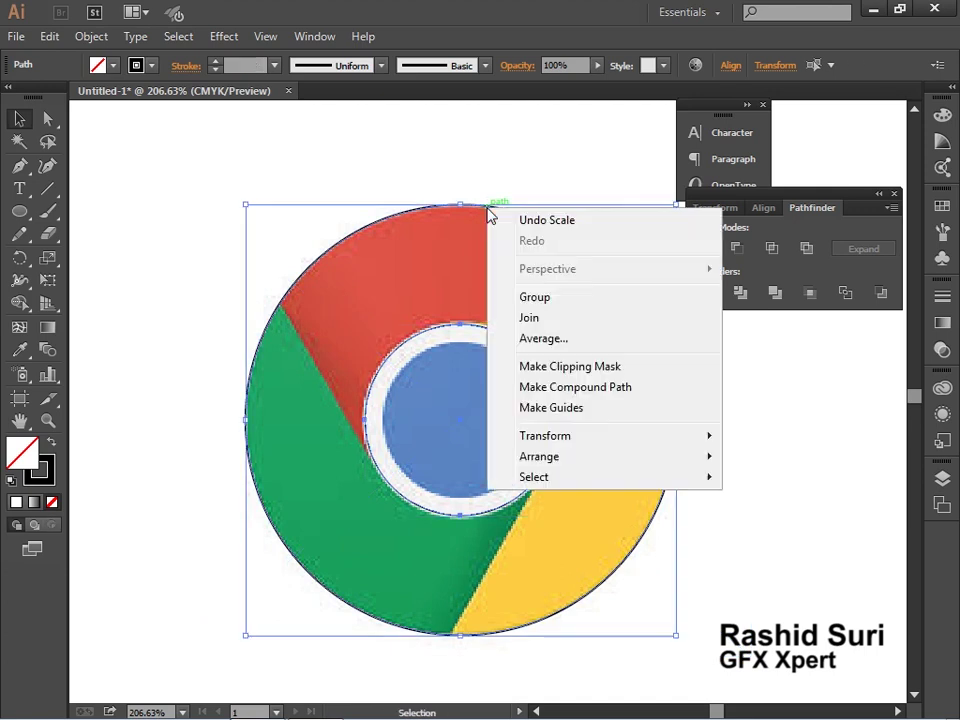
{"action": "left_click", "coordinate": [497, 387]}
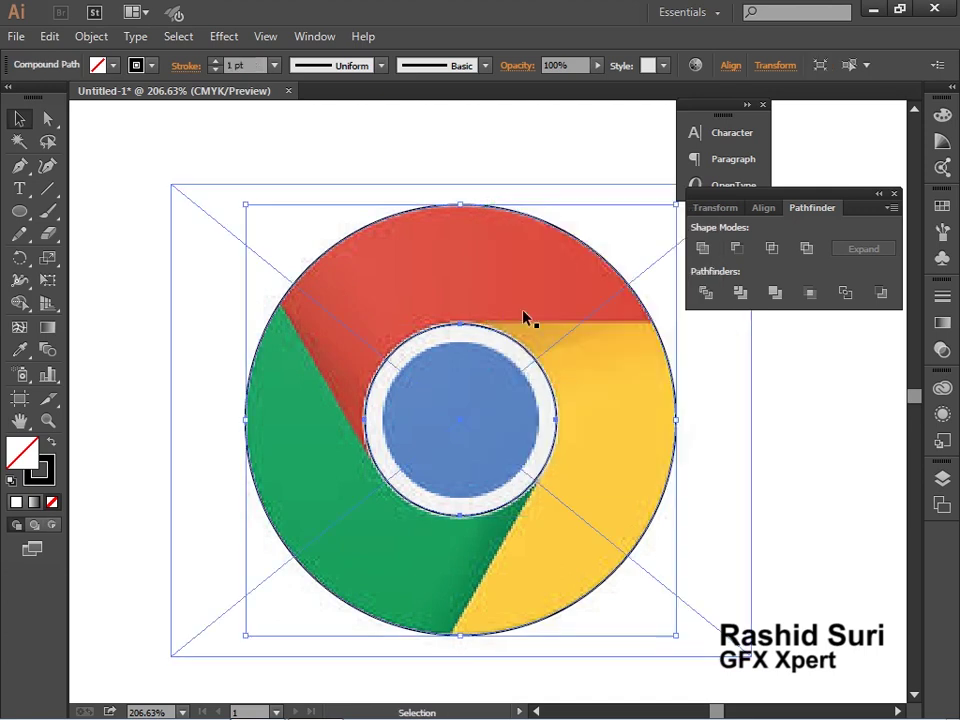
{"action": "left_click", "coordinate": [831, 450]}
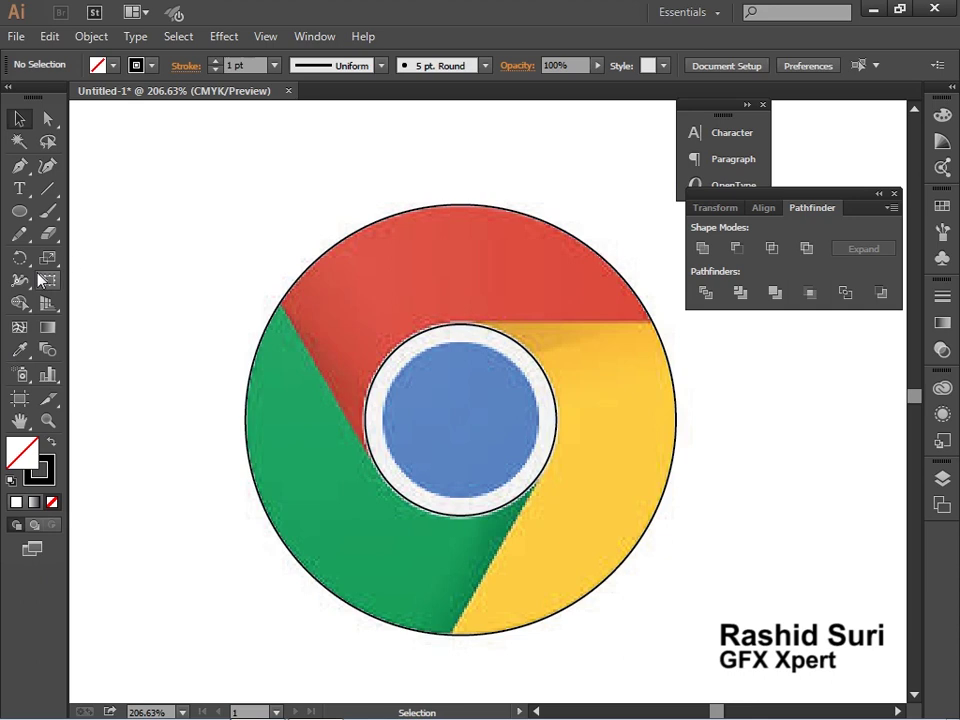
Draw an outlined circle about 1.14 in across over the Chrome logo's blue centre.
{"action": "left_click", "coordinate": [20, 211]}
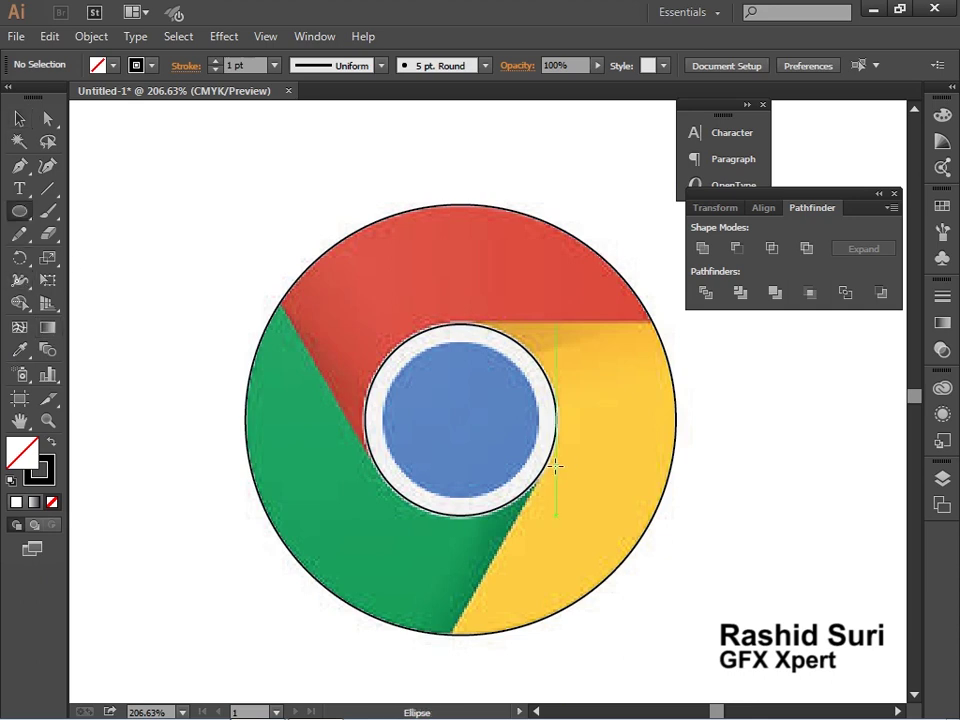
{"action": "mouse_move", "coordinate": [462, 420]}
{"action": "left_mouse_down"}
{"action": "mouse_move", "coordinate": [516, 500]}
{"action": "mouse_move", "coordinate": [507, 496]}
{"action": "left_mouse_up"}
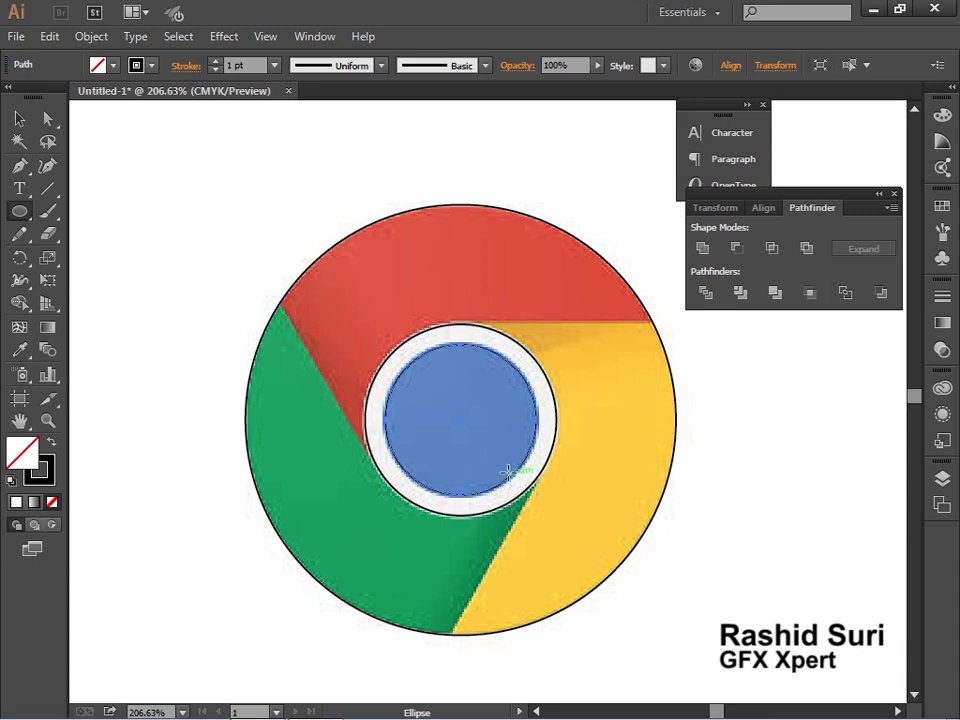
{"action": "left_click", "coordinate": [19, 118]}
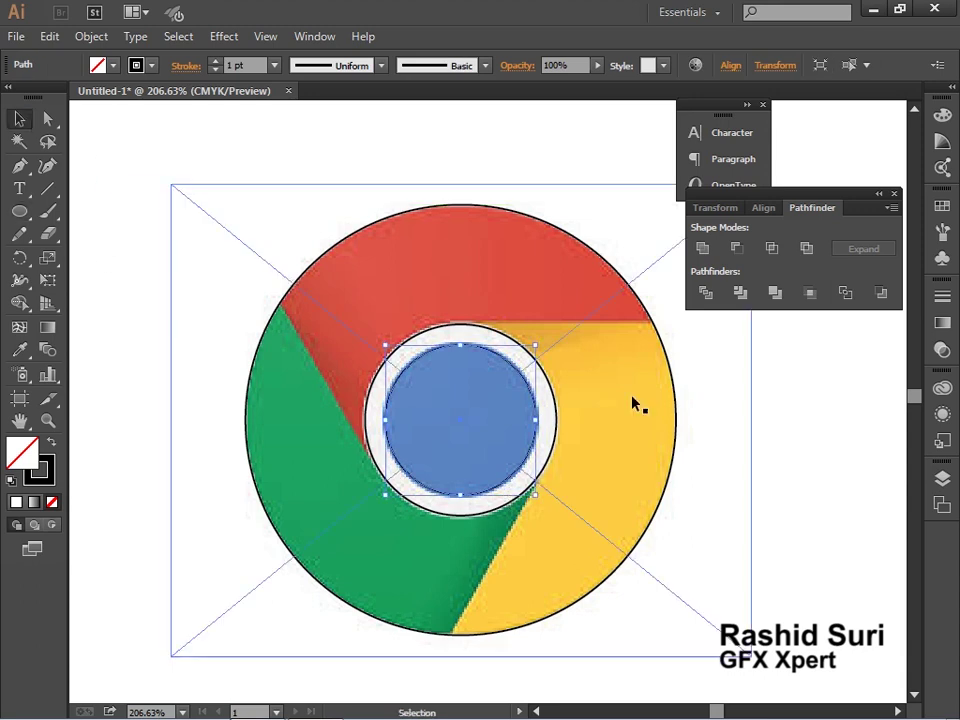
{"action": "left_click", "coordinate": [843, 457]}
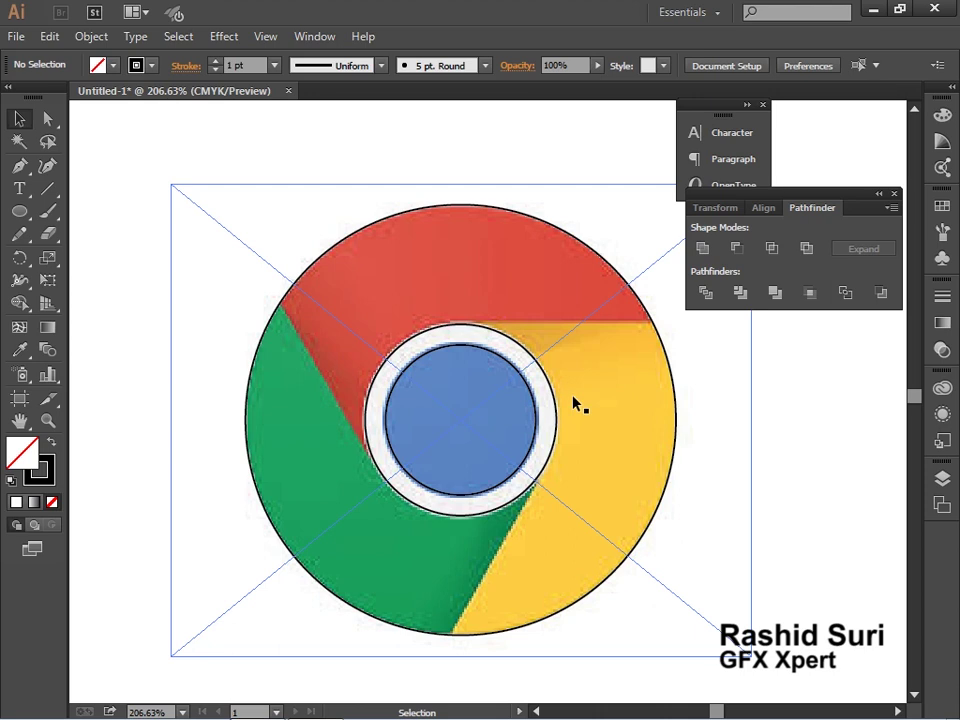
Draw a horizontal line along the red–yellow border extending past the outer circle, then select it.
{"action": "left_click", "coordinate": [47, 190]}
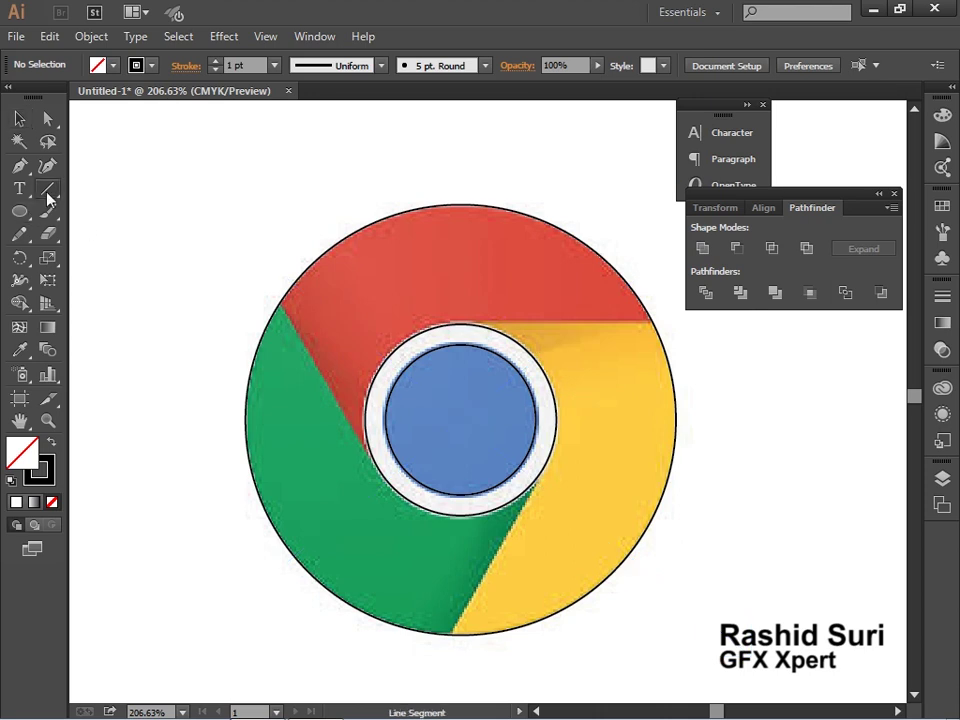
{"action": "left_click_drag", "start_coordinate": [472, 323], "coordinate": [342, 322]}
{"action": "left_click_drag", "start_coordinate": [452, 322], "coordinate": [705, 323]}
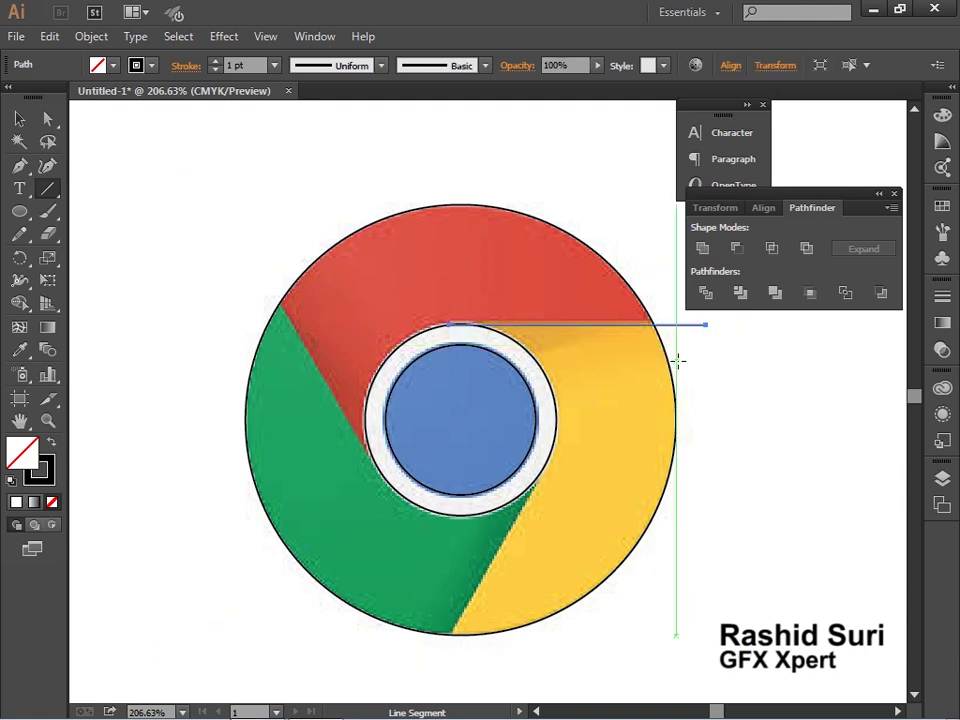
{"action": "key", "text": "Down"}
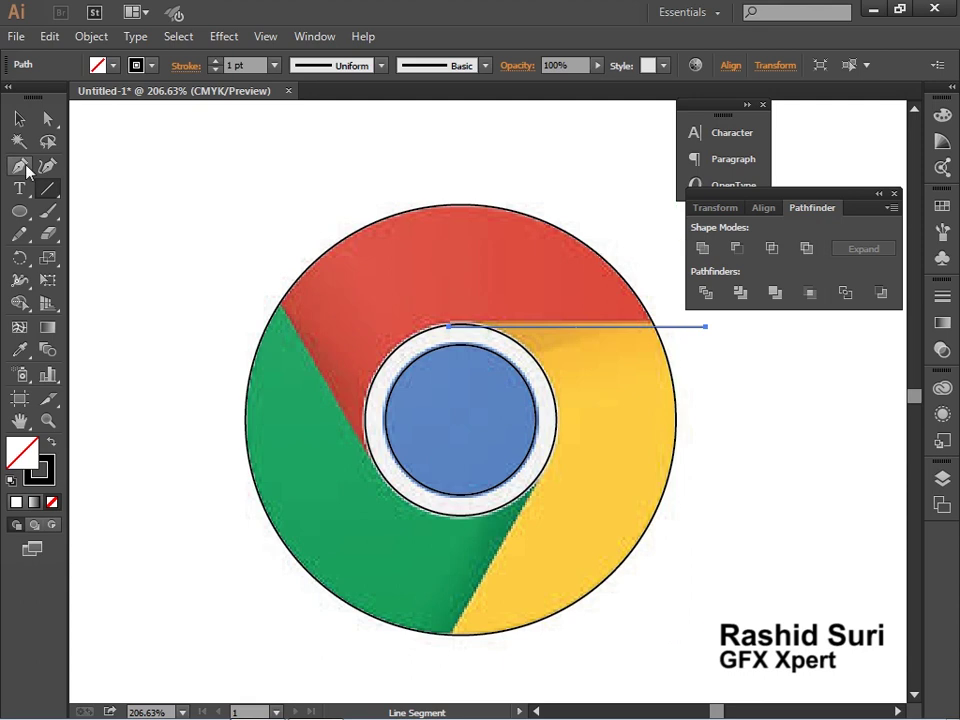
{"action": "left_click", "coordinate": [19, 118]}
{"action": "left_click", "coordinate": [597, 338], "text": "shift"}
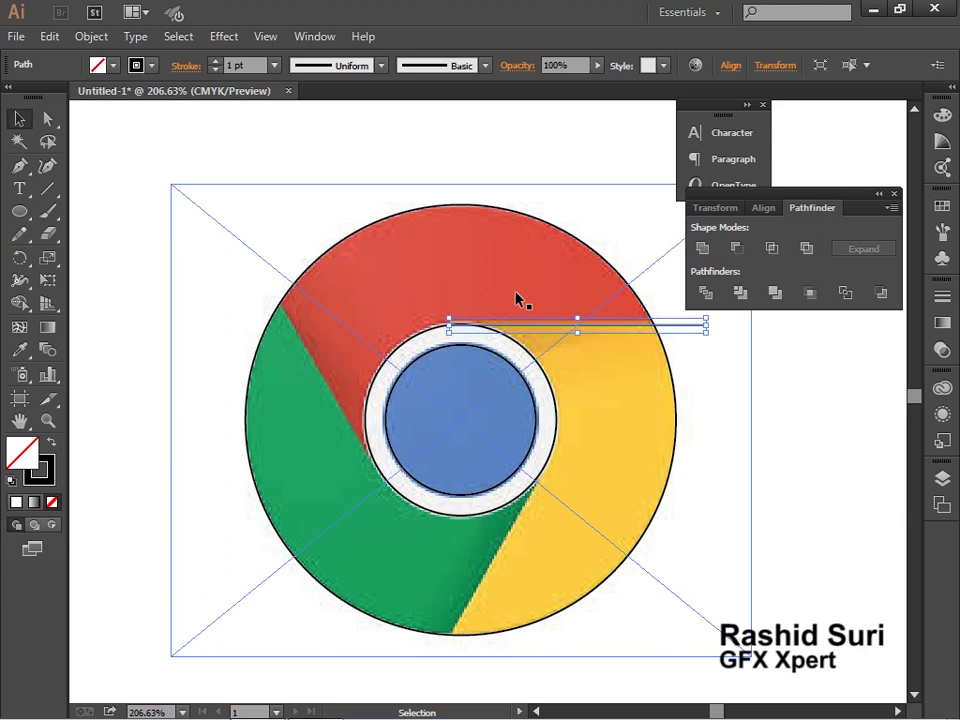
Try the rotation settings and a hand-drawn border line, undo both, and reselect the horizontal line.
{"action": "double_click", "coordinate": [19, 257]}
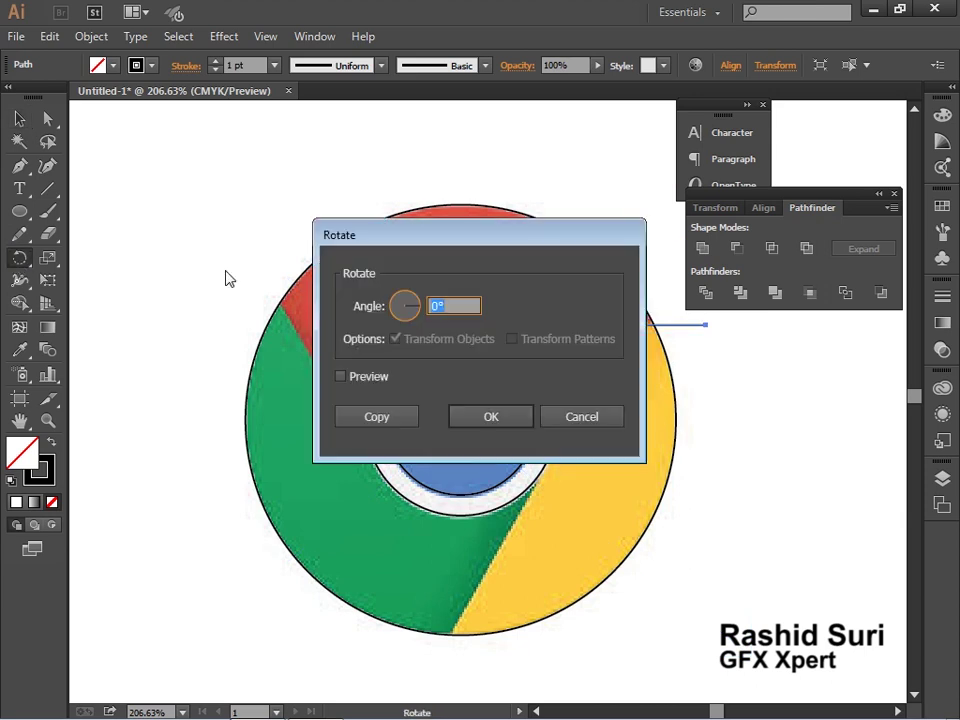
{"action": "left_click_drag", "start_coordinate": [470, 232], "coordinate": [704, 356]}
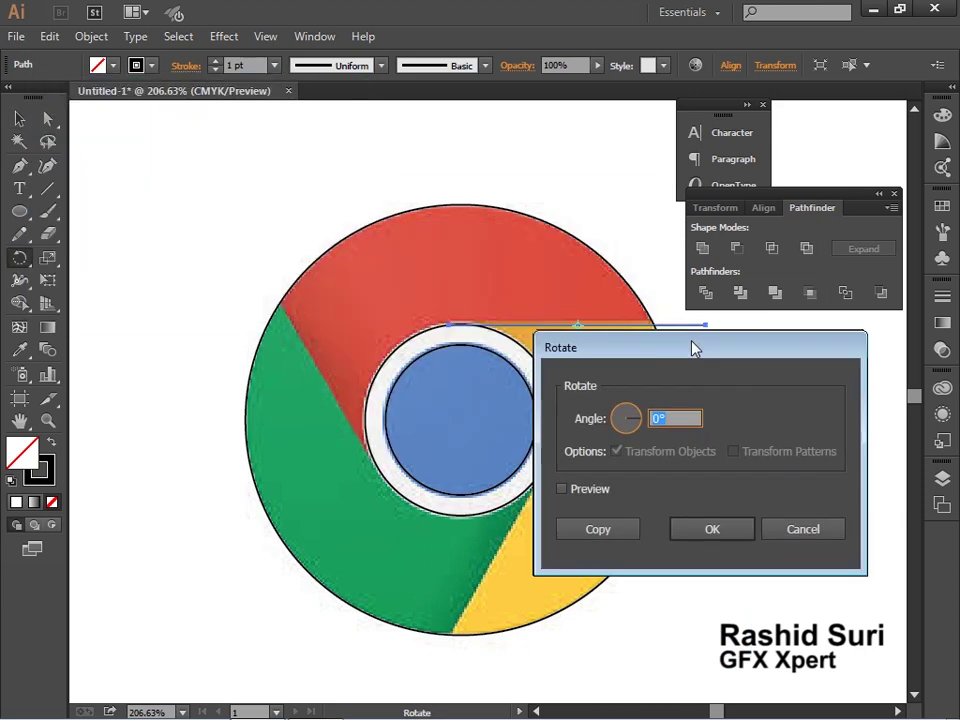
{"action": "left_click", "coordinate": [815, 541]}
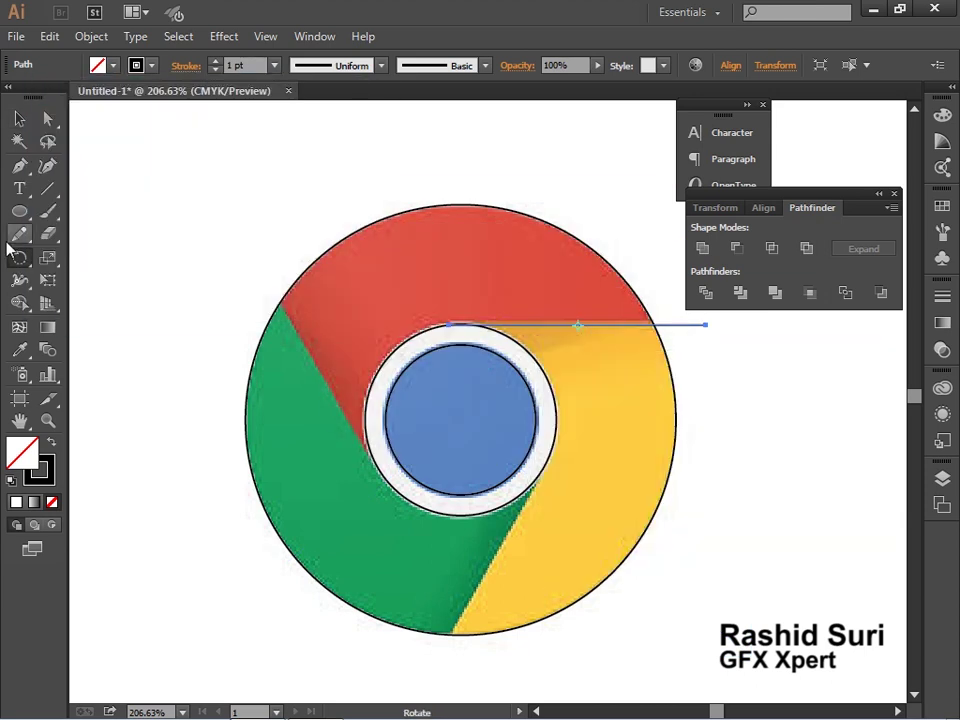
{"action": "left_click", "coordinate": [50, 190]}
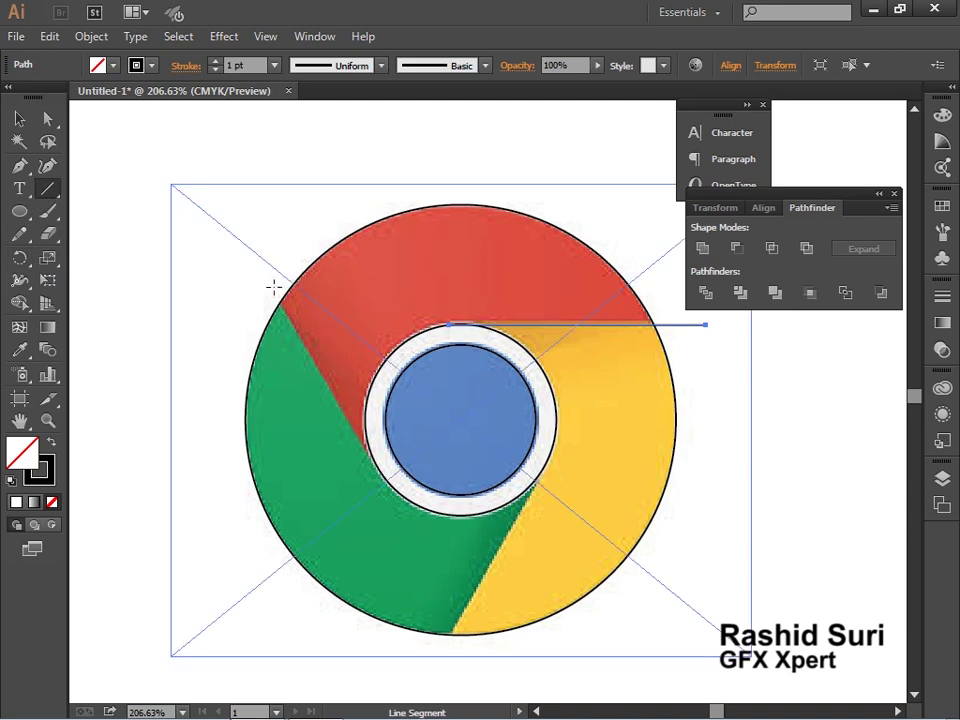
{"action": "mouse_move", "coordinate": [274, 287]}
{"action": "left_mouse_down"}
{"action": "mouse_move", "coordinate": [385, 513]}
{"action": "mouse_move", "coordinate": [409, 512]}
{"action": "mouse_move", "coordinate": [390, 493]}
{"action": "left_mouse_up"}
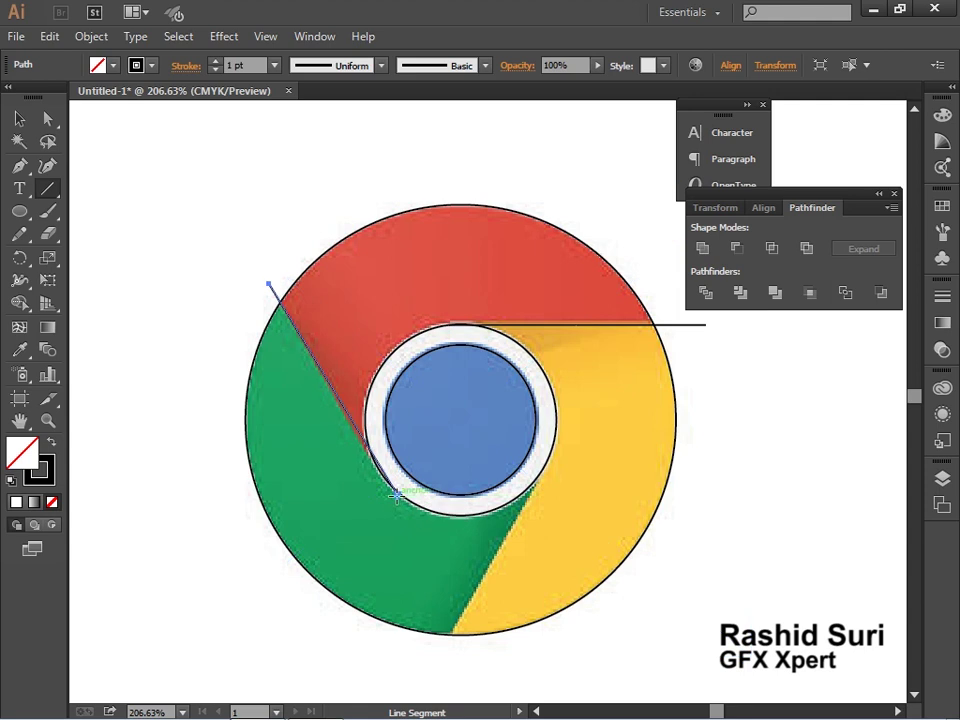
{"action": "key", "text": "ctrl+z"}
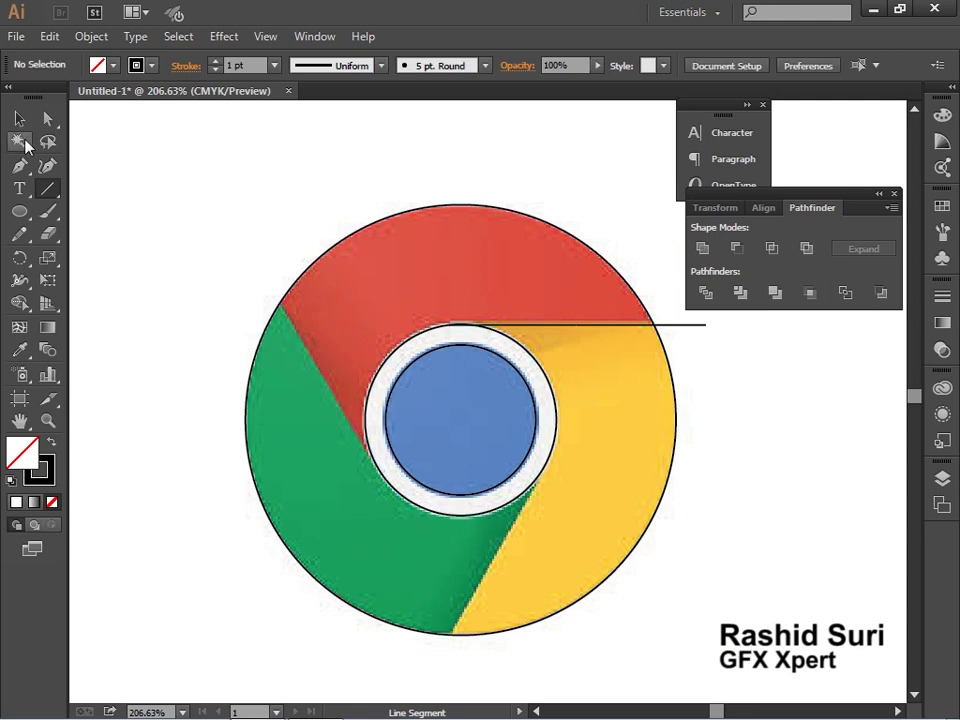
{"action": "left_click", "coordinate": [19, 118]}
{"action": "left_click", "coordinate": [706, 330]}
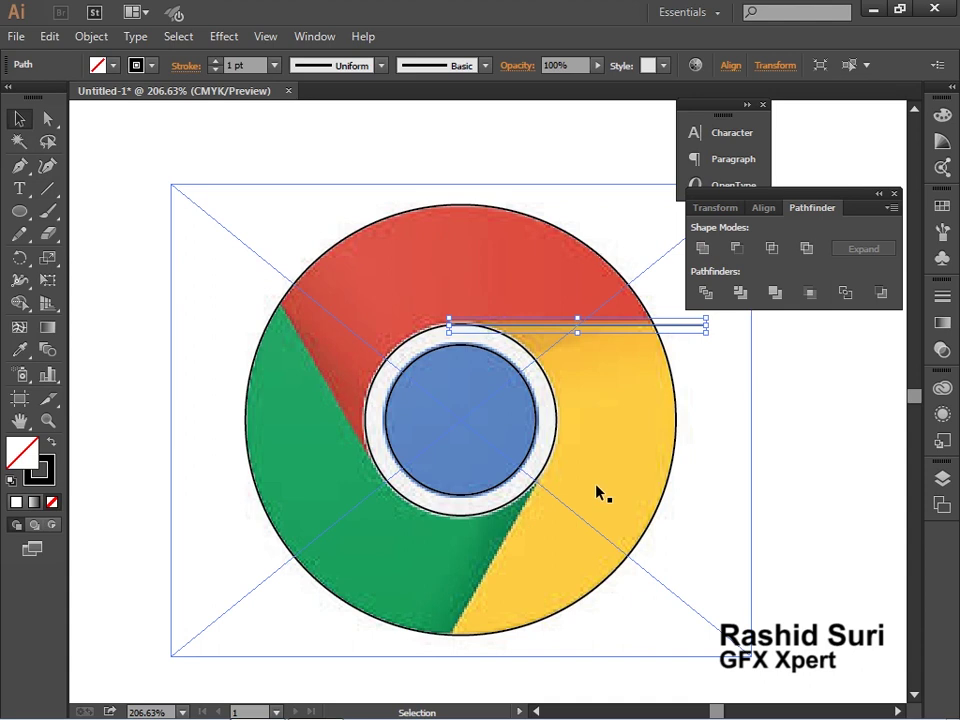
Make a 120° rotated copy of the line and move it onto the red/green border.
{"action": "double_click", "coordinate": [20, 258]}
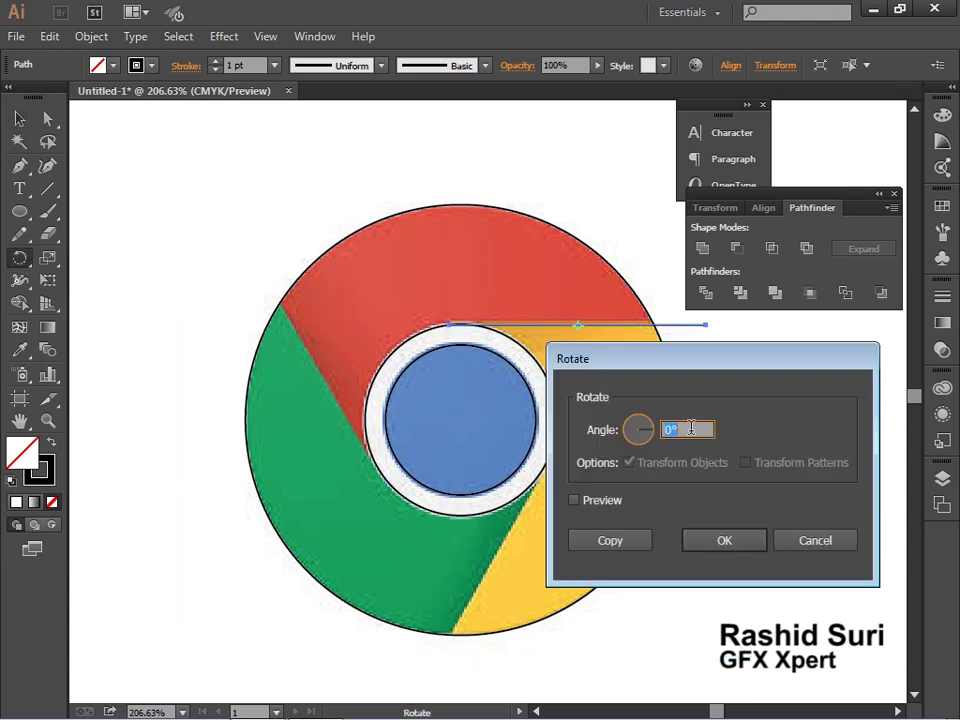
{"action": "left_click", "coordinate": [612, 541]}
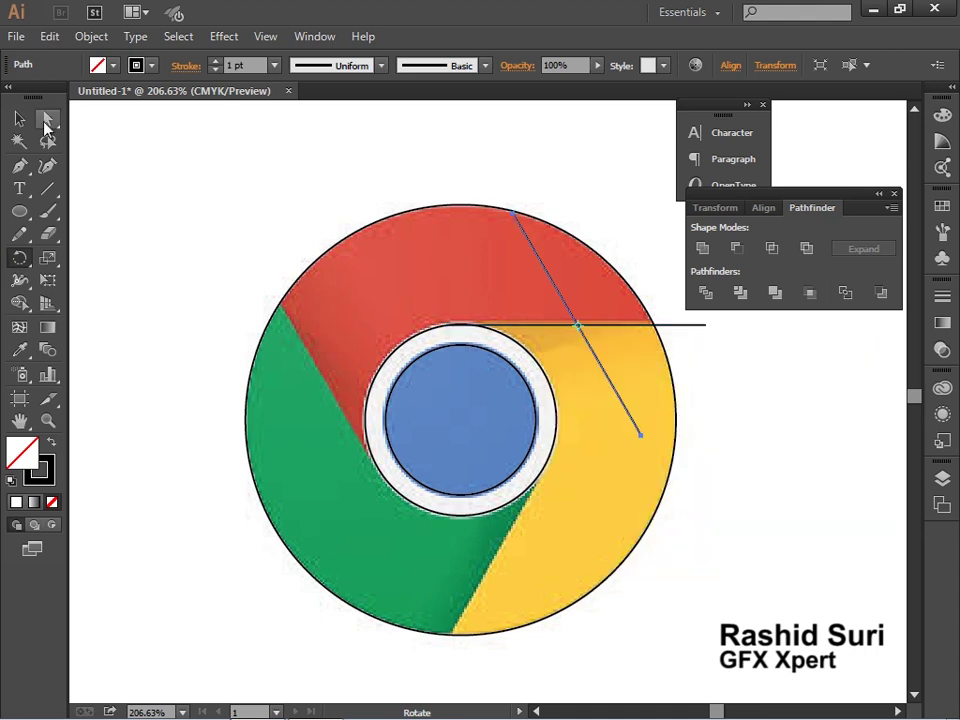
{"action": "left_click", "coordinate": [20, 118]}
{"action": "mouse_move", "coordinate": [621, 403]}
{"action": "left_mouse_down"}
{"action": "mouse_move", "coordinate": [350, 410]}
{"action": "mouse_move", "coordinate": [389, 487]}
{"action": "left_mouse_up"}
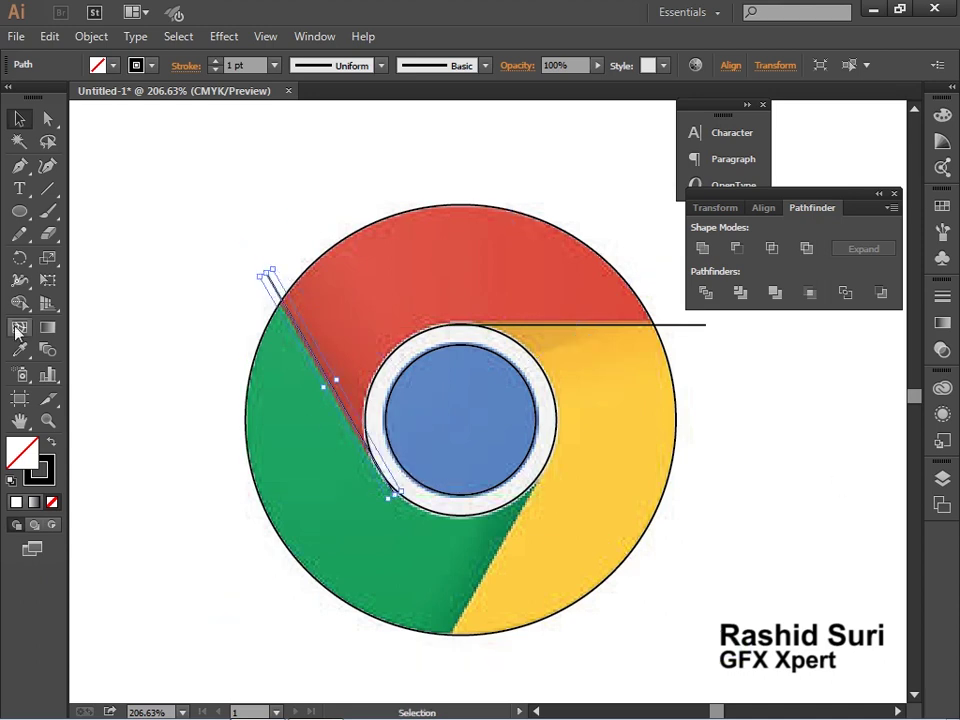
Add another 120° copy on the green/yellow border and nudge the horizontal line into place.
{"action": "double_click", "coordinate": [19, 257]}
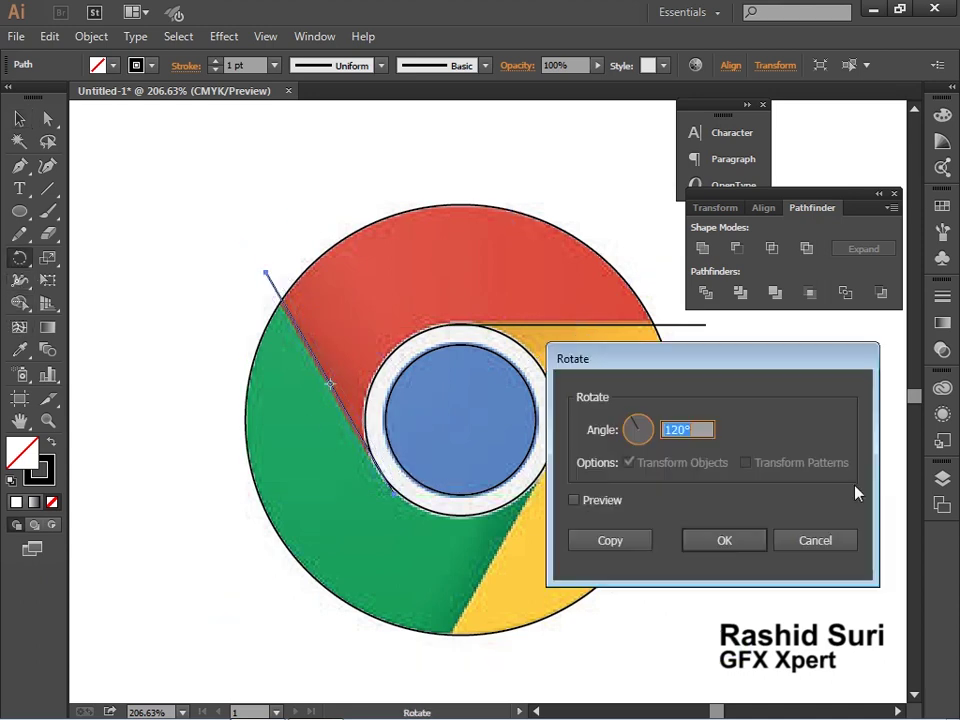
{"action": "left_click", "coordinate": [616, 543]}
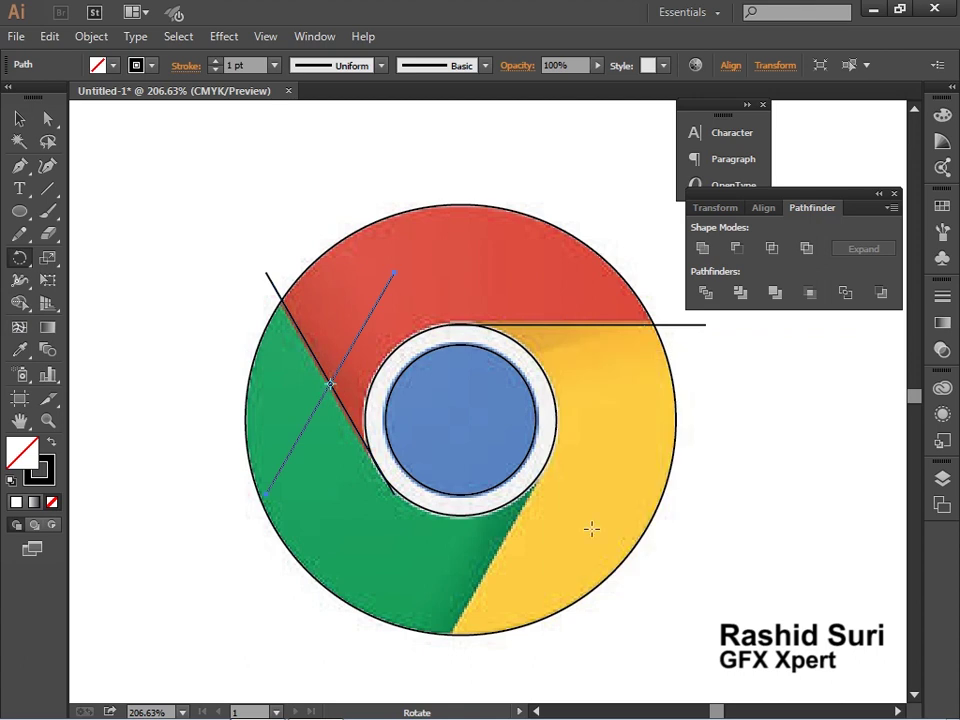
{"action": "left_click", "coordinate": [19, 118]}
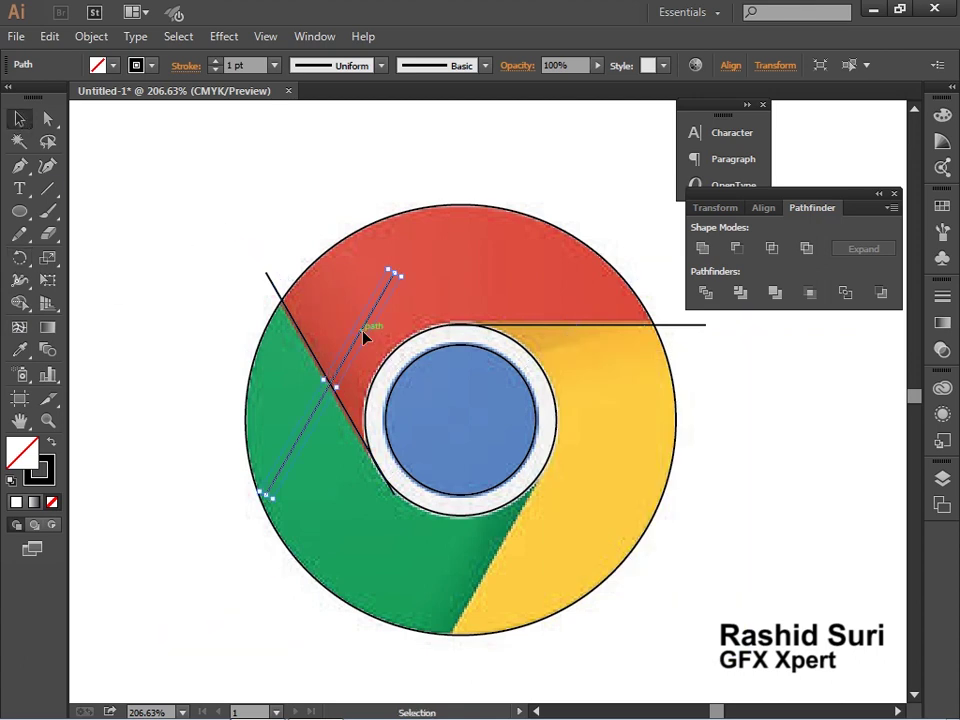
{"action": "left_click_drag", "start_coordinate": [364, 332], "coordinate": [514, 520]}
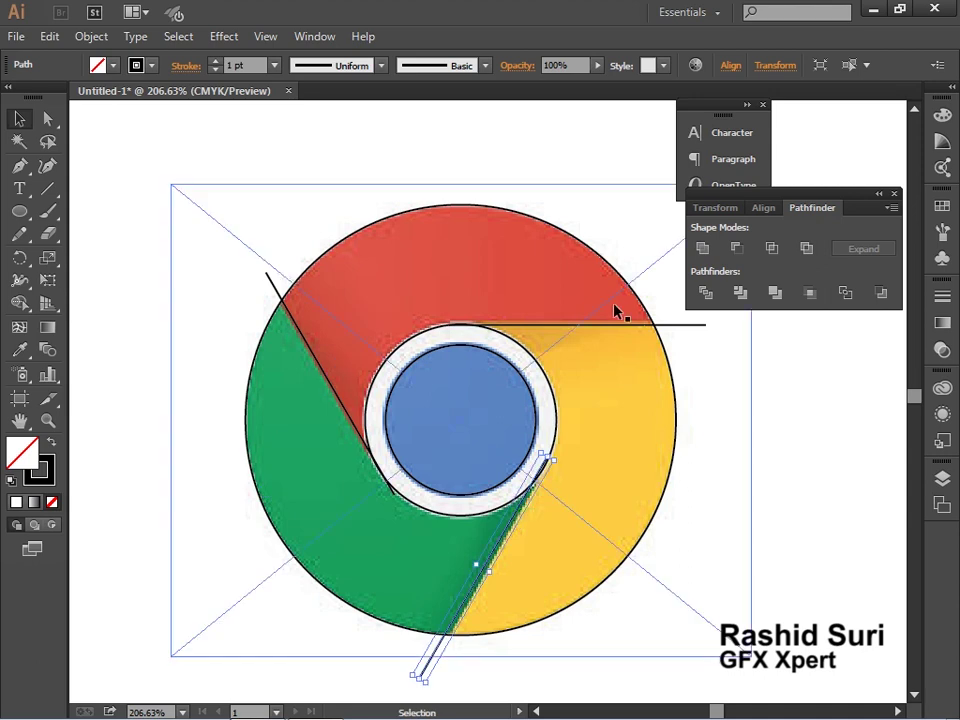
{"action": "left_click", "coordinate": [590, 330]}
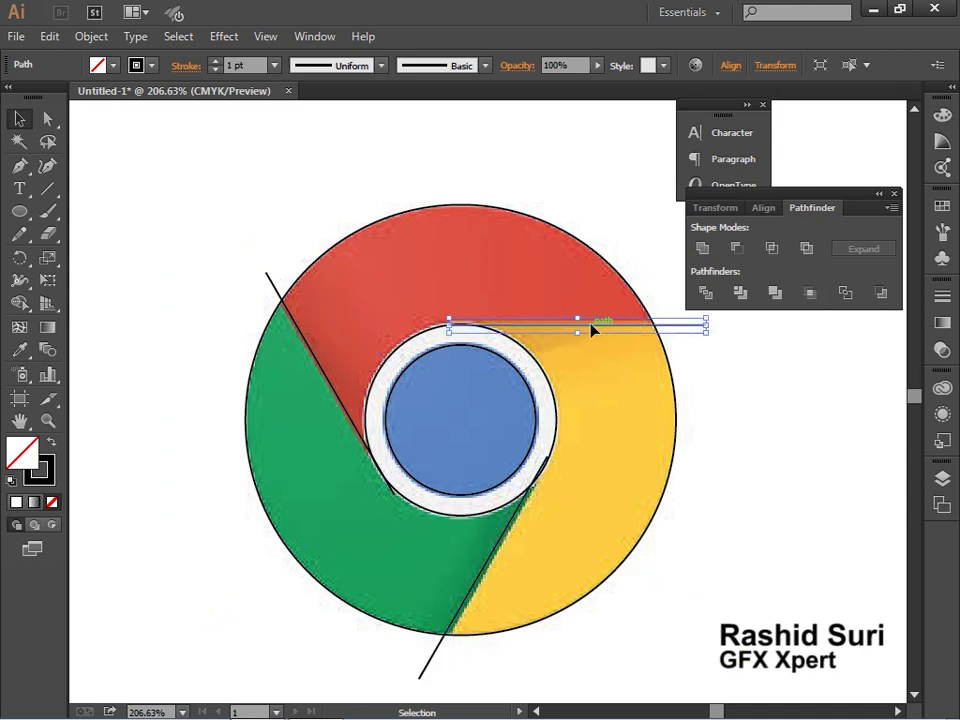
{"action": "key", "text": "Down"}
{"action": "key", "text": "Left"}
Select the Chrome outlines and lines, excluding the image, and apply Pathfinder Divide.
{"action": "left_click_drag", "start_coordinate": [114, 214], "coordinate": [793, 572]}
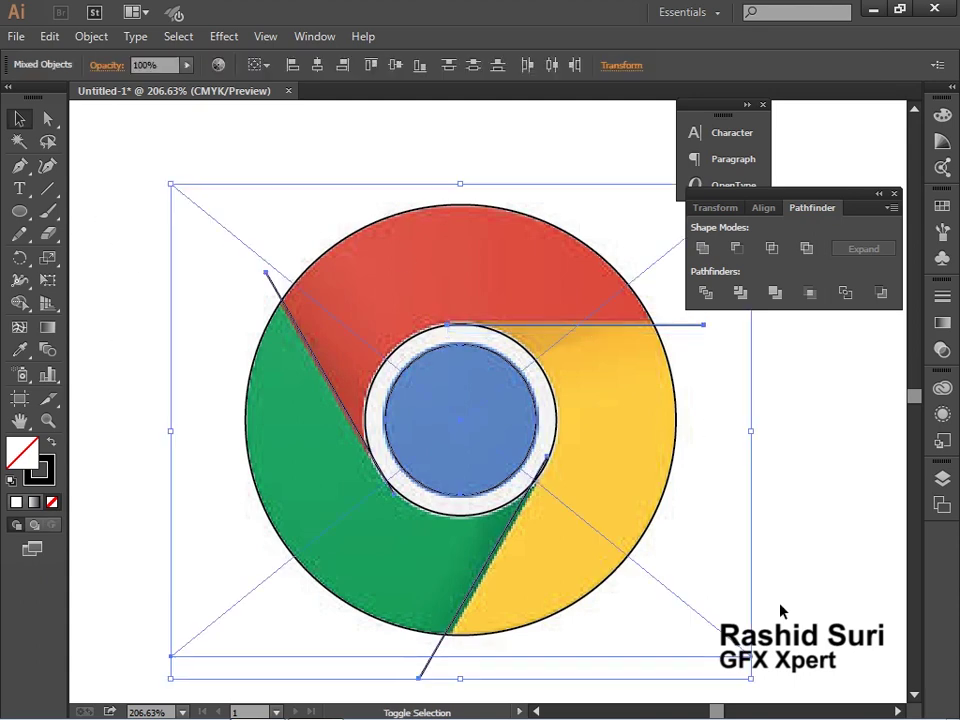
{"action": "left_click", "coordinate": [720, 620], "text": "shift"}
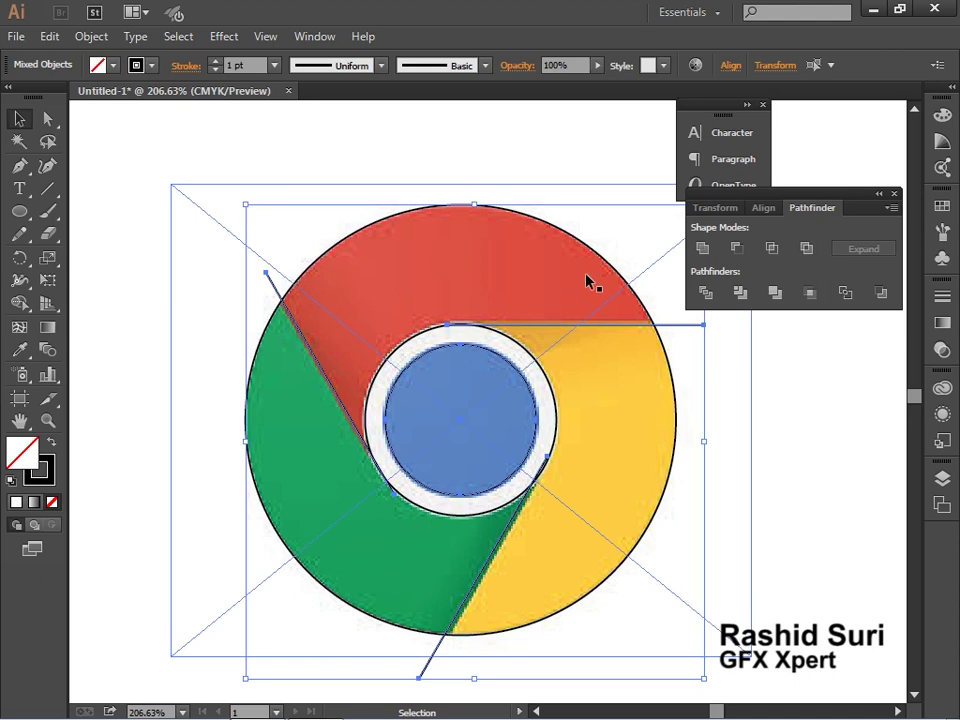
{"action": "left_click", "coordinate": [705, 293]}
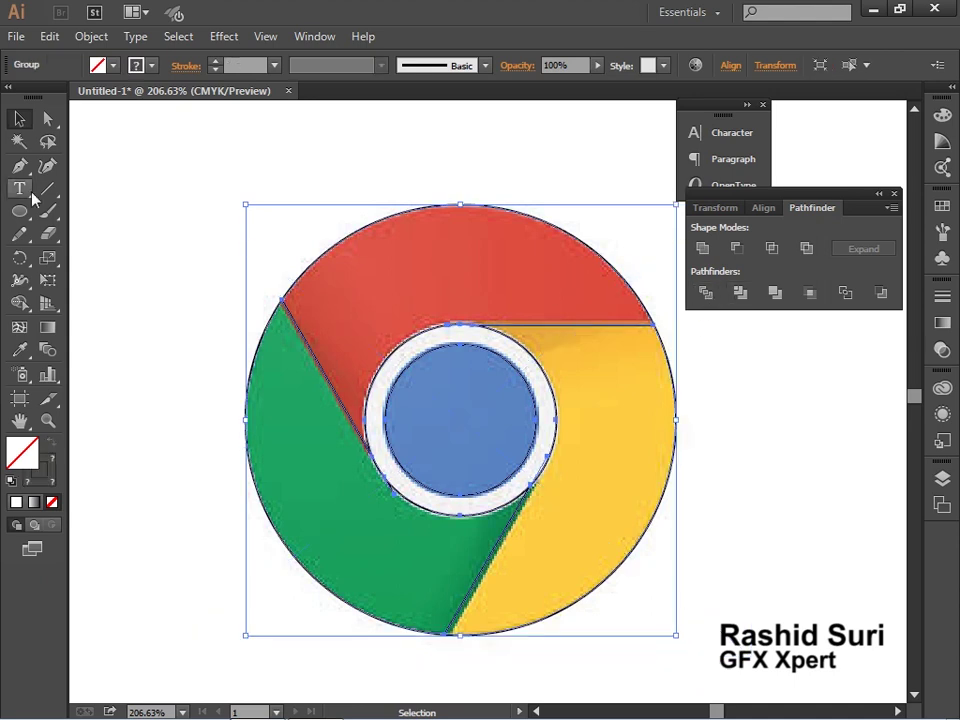
Move the placed Chrome reference image off to the lower right of the tracing.
{"action": "left_click", "coordinate": [827, 456]}
{"action": "left_click", "coordinate": [484, 304]}
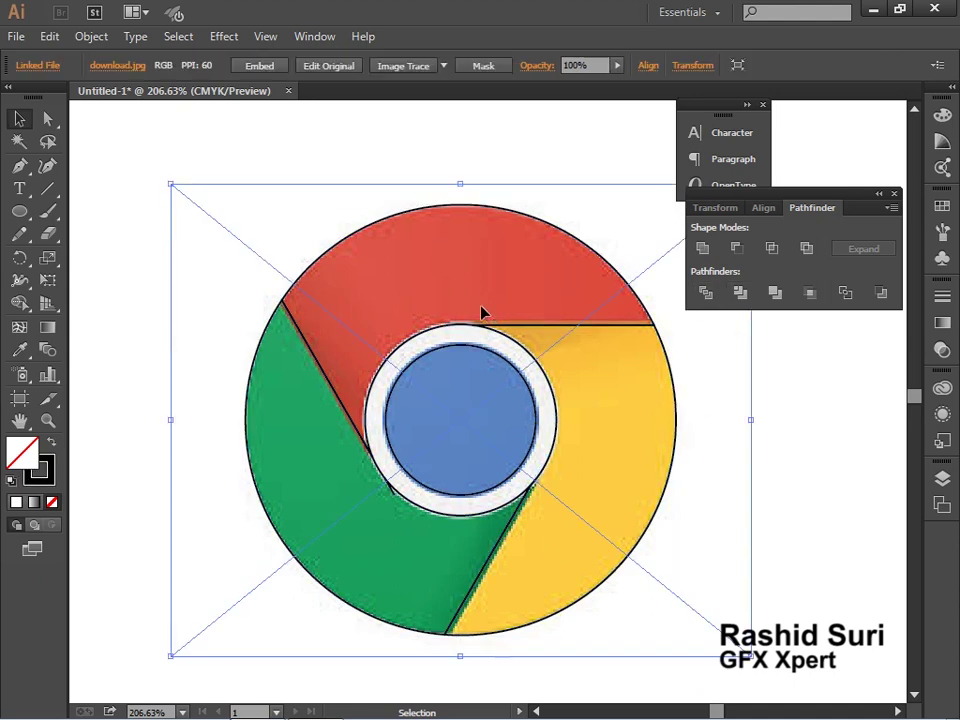
{"action": "right_click", "coordinate": [484, 306]}
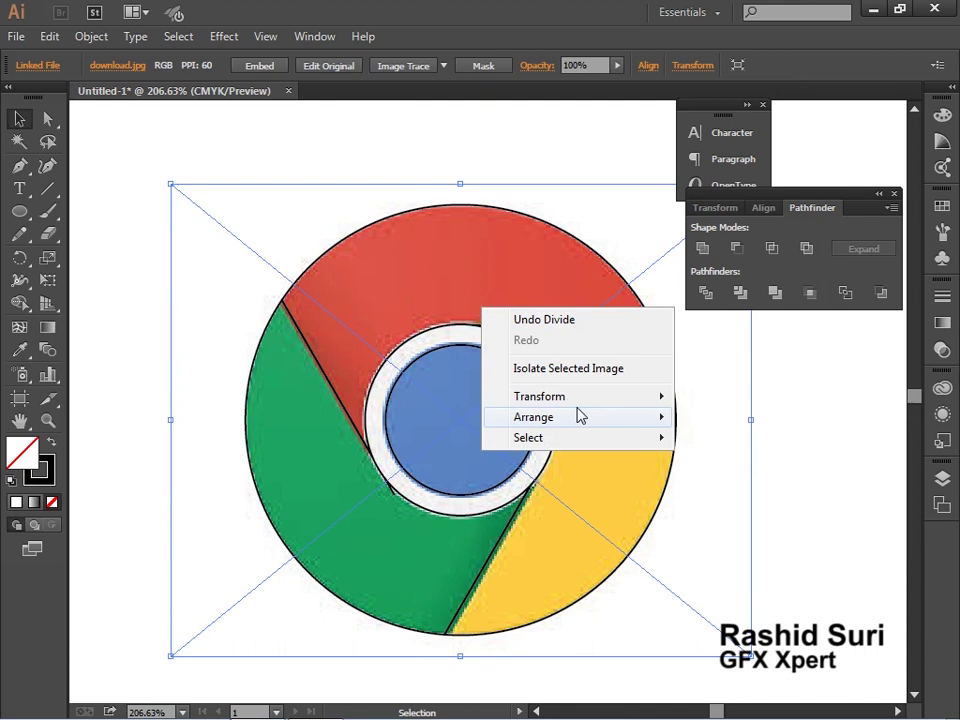
{"action": "left_click", "coordinate": [251, 169]}
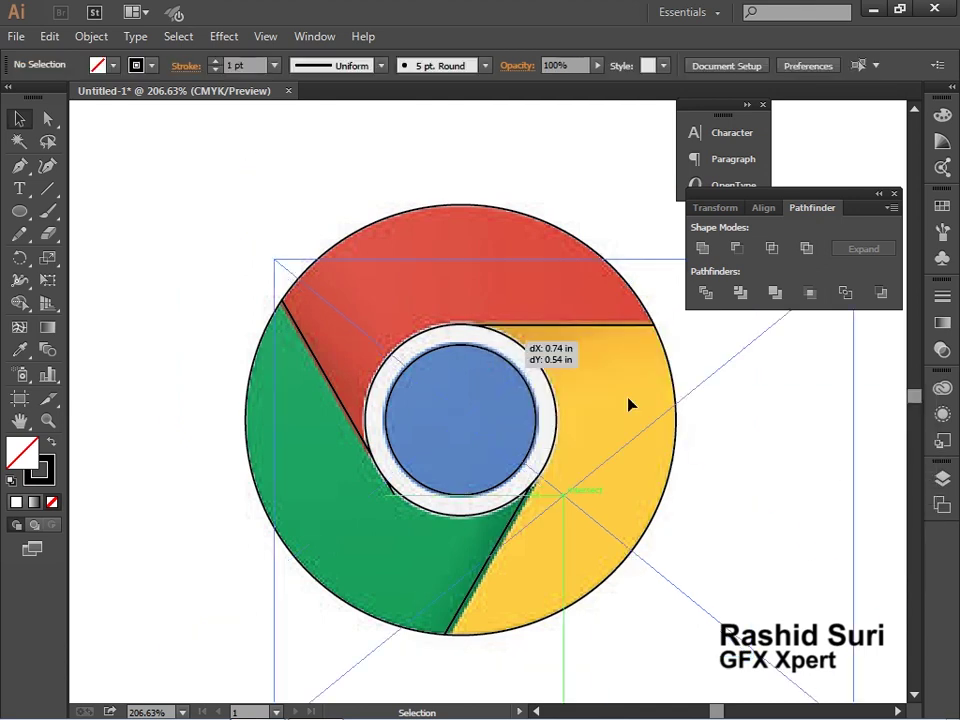
{"action": "left_click_drag", "start_coordinate": [404, 273], "coordinate": [845, 469]}
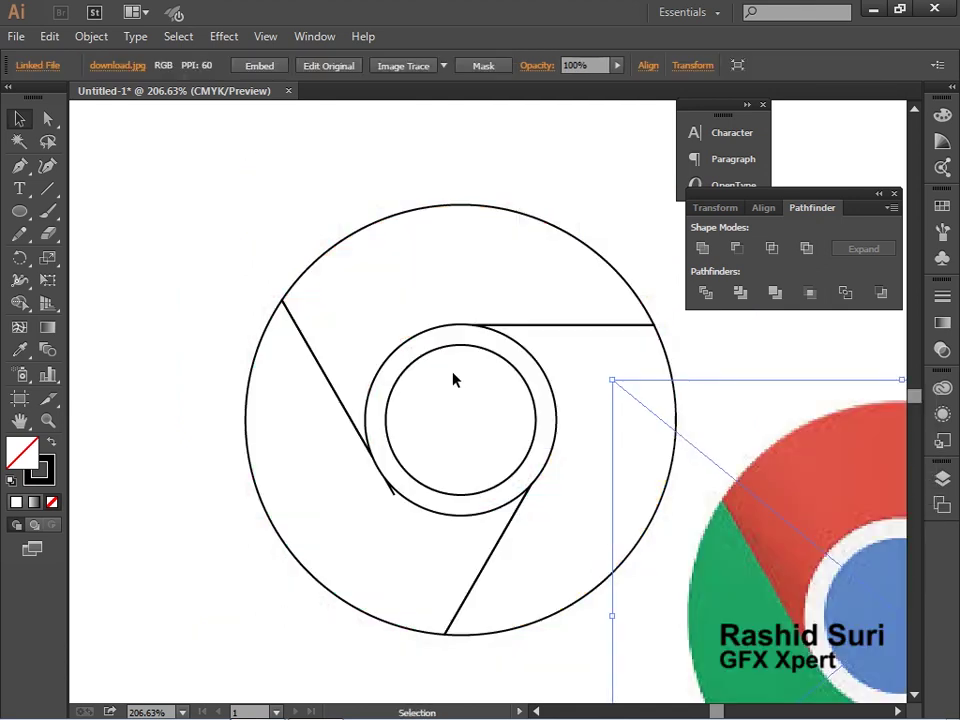
Ungroup the traced outline group and check each separate segment path.
{"action": "left_click", "coordinate": [551, 332]}
{"action": "right_click", "coordinate": [549, 329]}
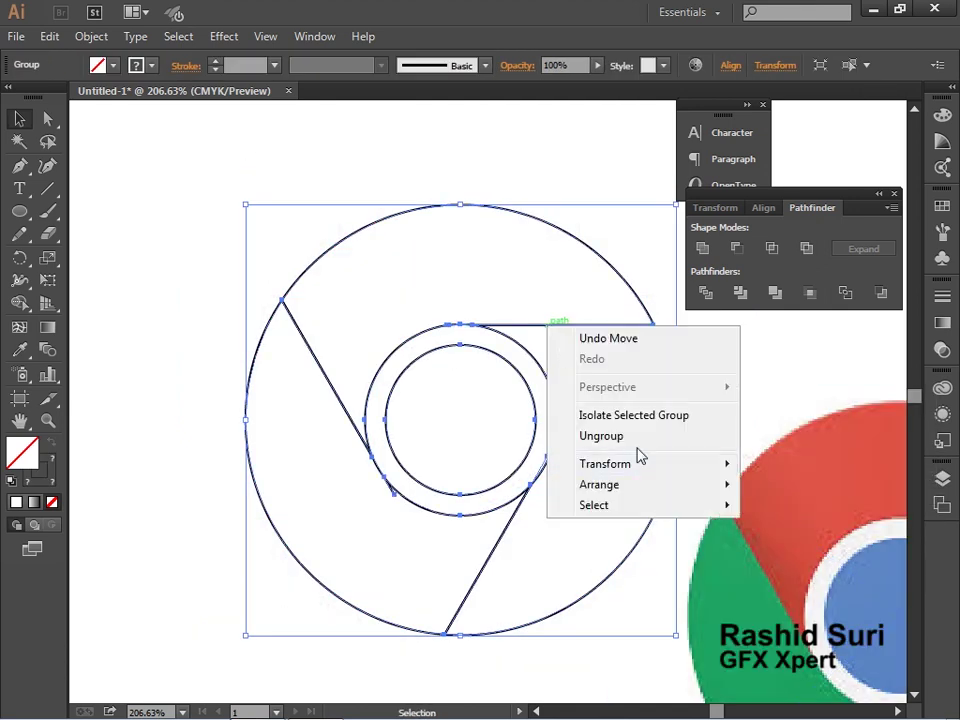
{"action": "left_click", "coordinate": [637, 440]}
{"action": "left_click", "coordinate": [568, 334]}
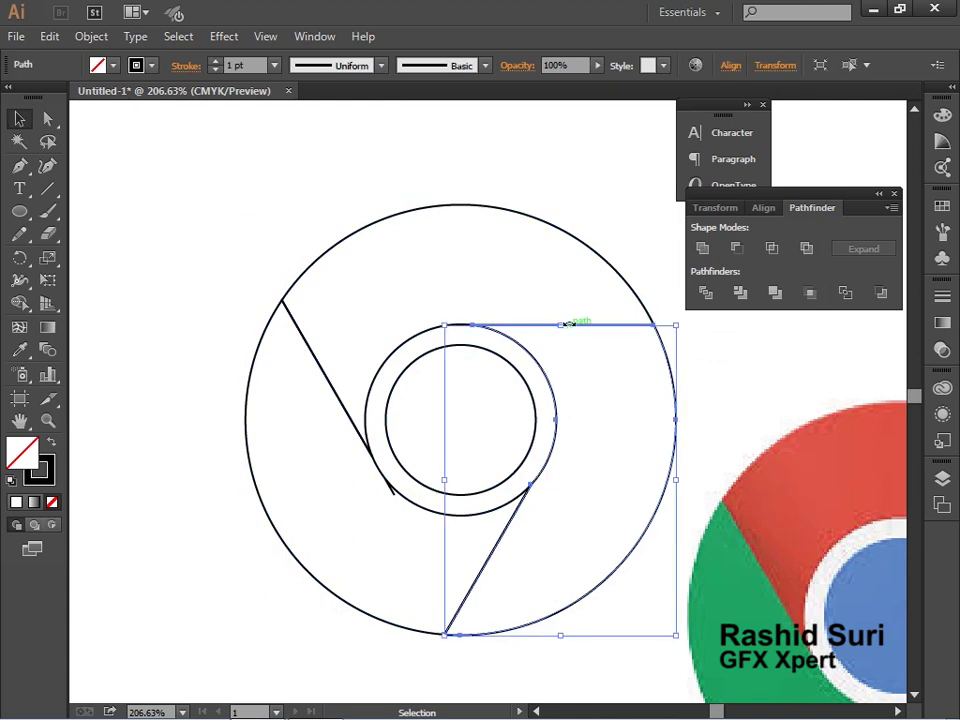
{"action": "left_click", "coordinate": [530, 216]}
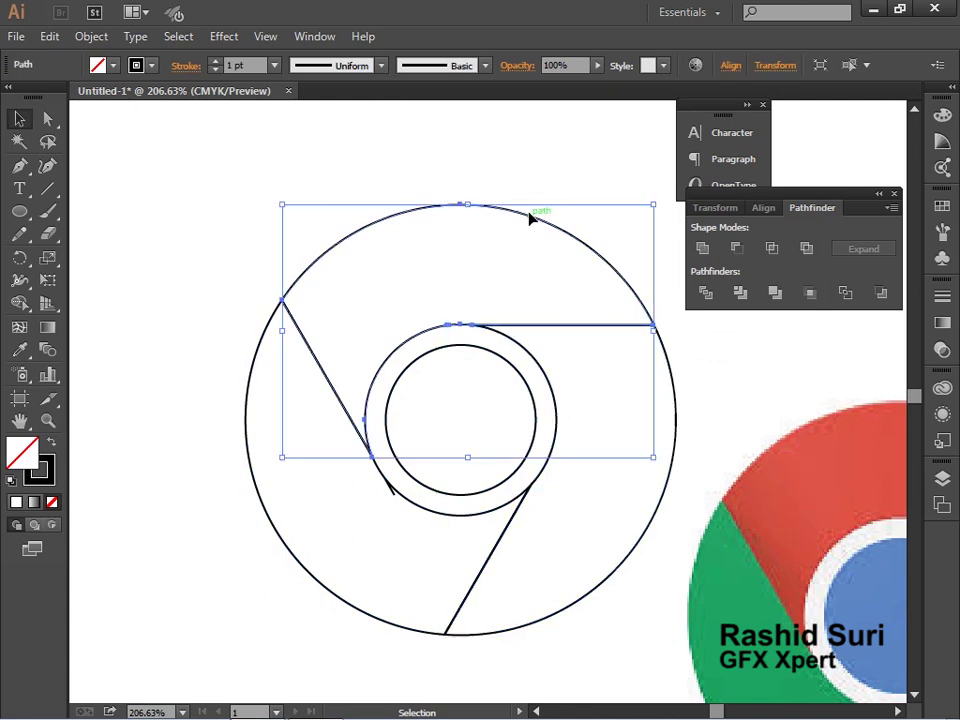
{"action": "left_click", "coordinate": [327, 585]}
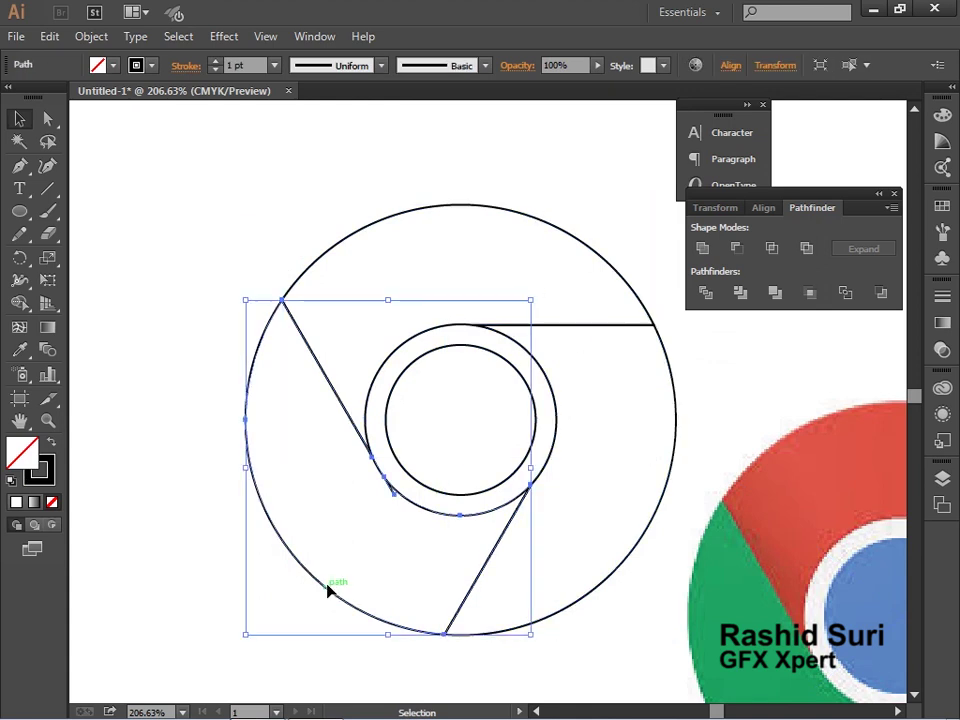
{"action": "left_click", "coordinate": [615, 268]}
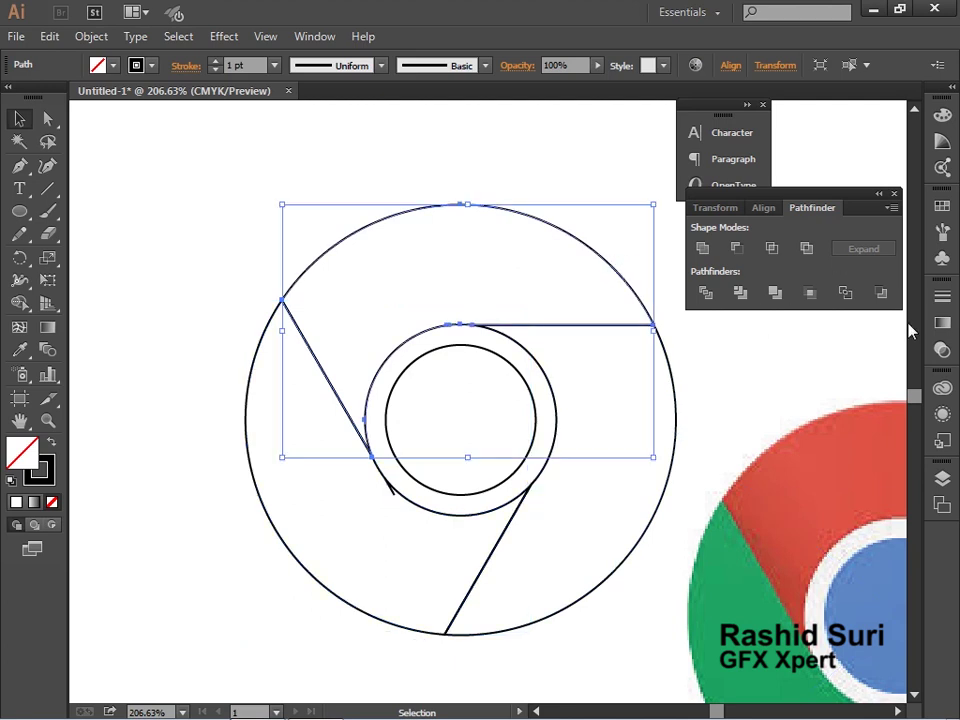
Eyedrop the reference red onto the top segment and green onto the lower-left segment.
{"action": "left_click", "coordinate": [19, 349]}
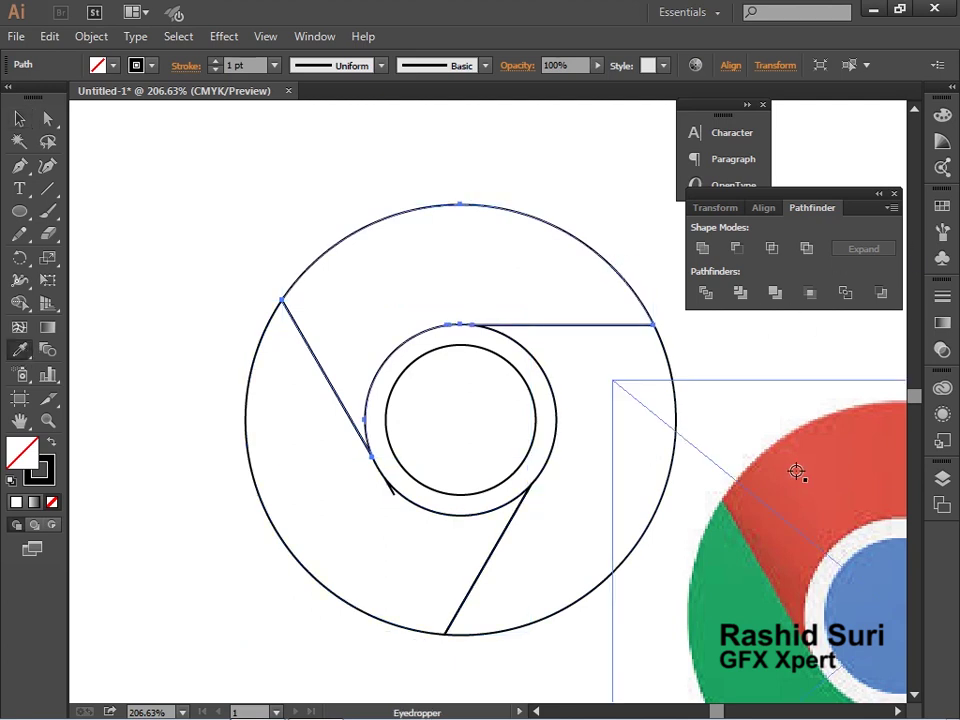
{"action": "left_click", "coordinate": [795, 471]}
{"action": "left_click", "coordinate": [19, 120]}
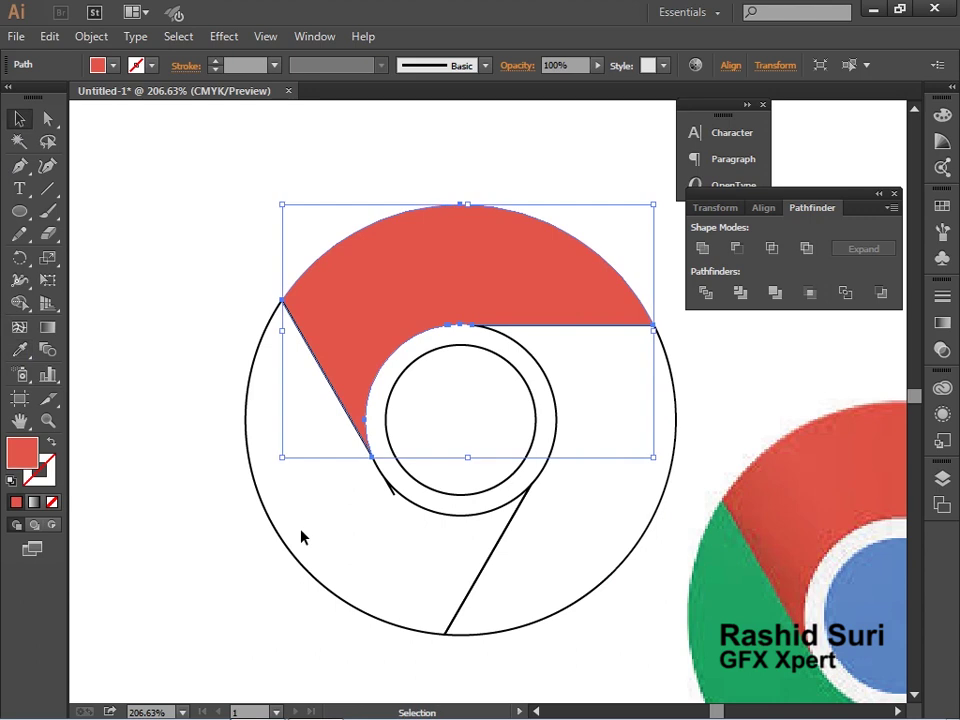
{"action": "left_click", "coordinate": [290, 549]}
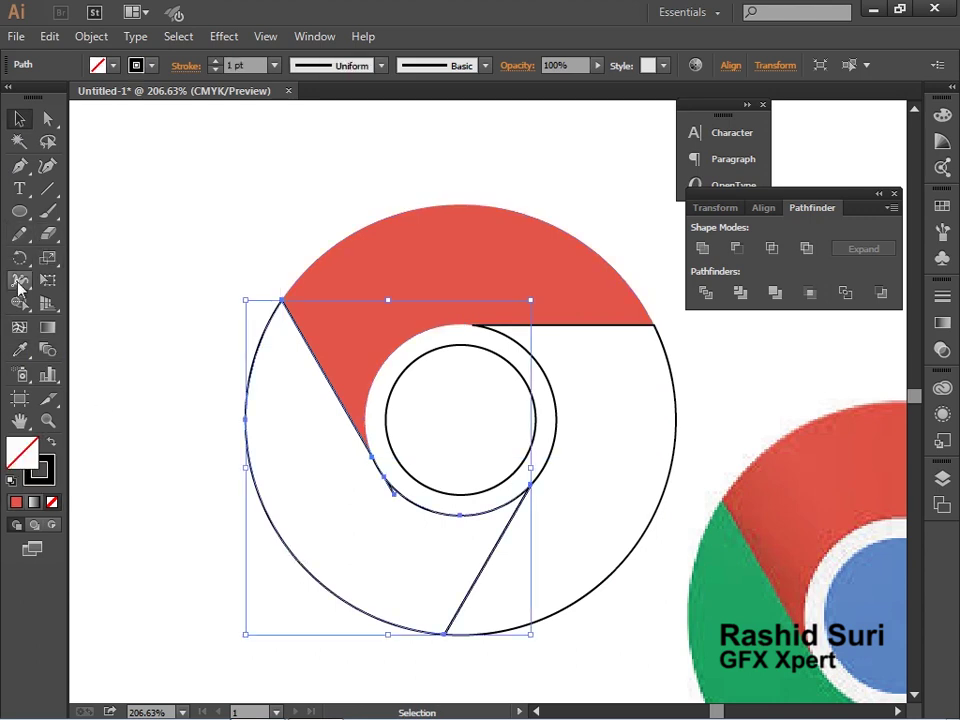
{"action": "left_click", "coordinate": [19, 349]}
{"action": "left_click", "coordinate": [725, 645]}
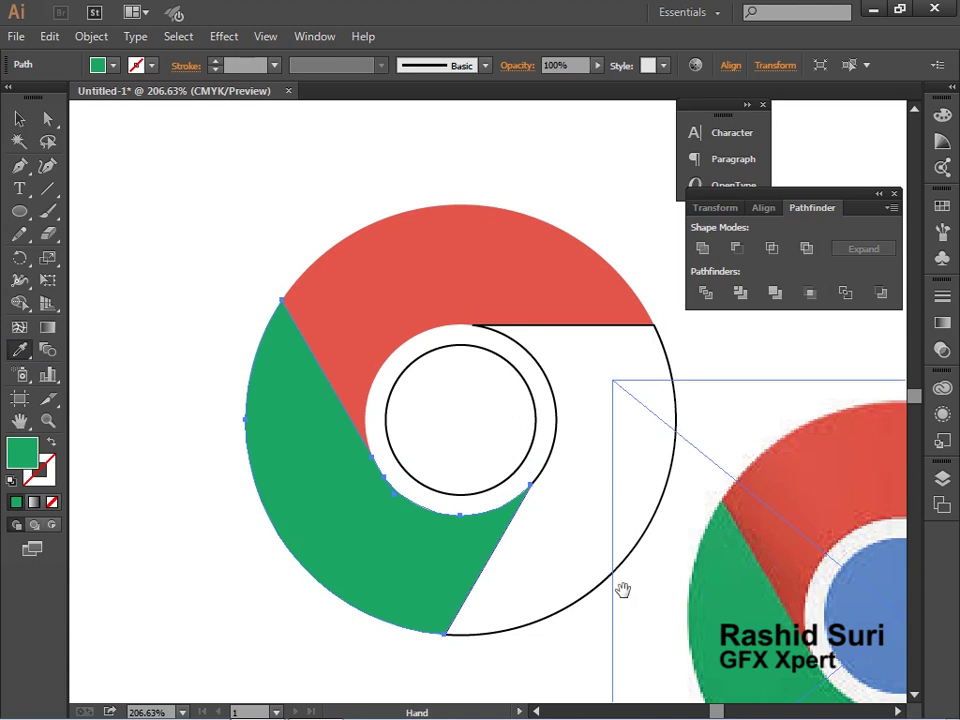
{"action": "left_click_drag", "start_coordinate": [621, 589], "coordinate": [413, 489]}
Eyedrop yellow onto the right segment and blue onto the inner circle, then zoom out.
{"action": "left_click", "coordinate": [20, 120]}
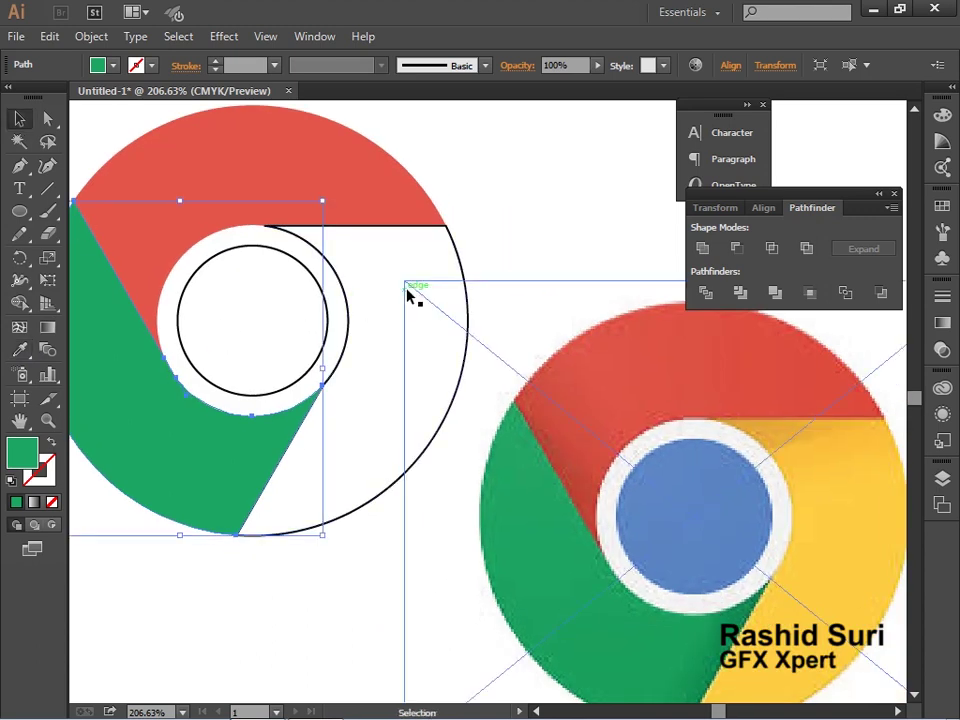
{"action": "left_click", "coordinate": [467, 289]}
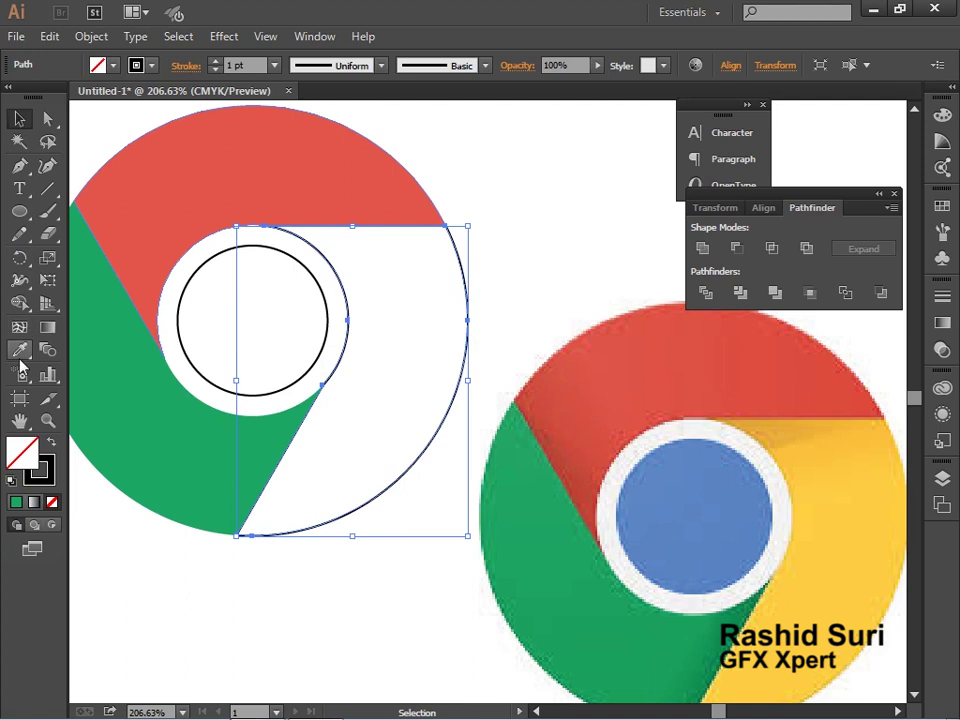
{"action": "key", "text": "i"}
{"action": "left_click", "coordinate": [850, 480]}
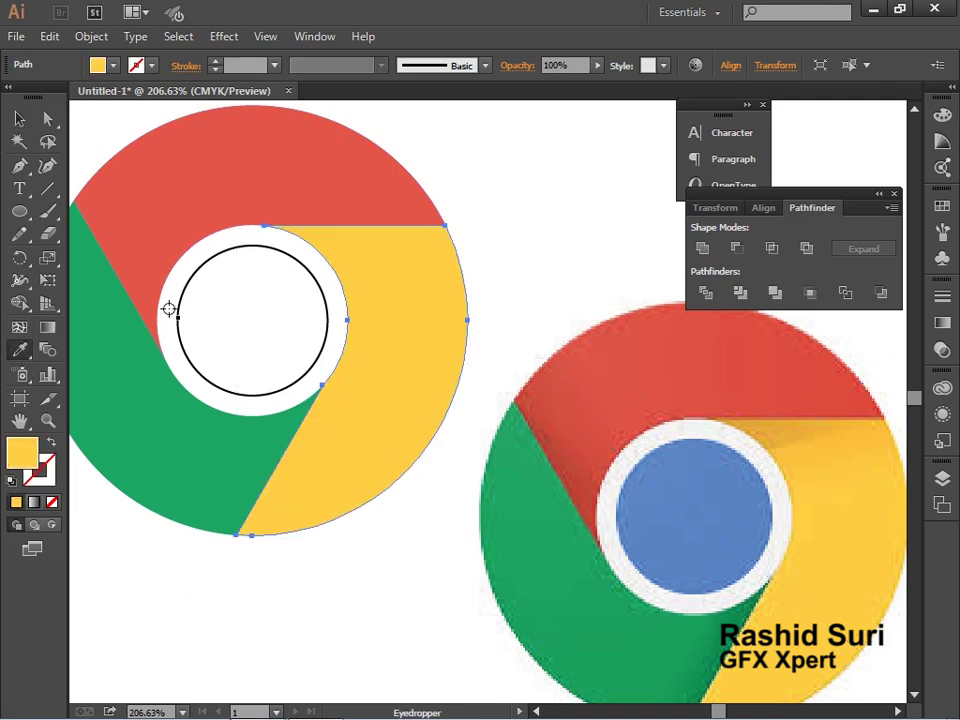
{"action": "left_click", "coordinate": [19, 118]}
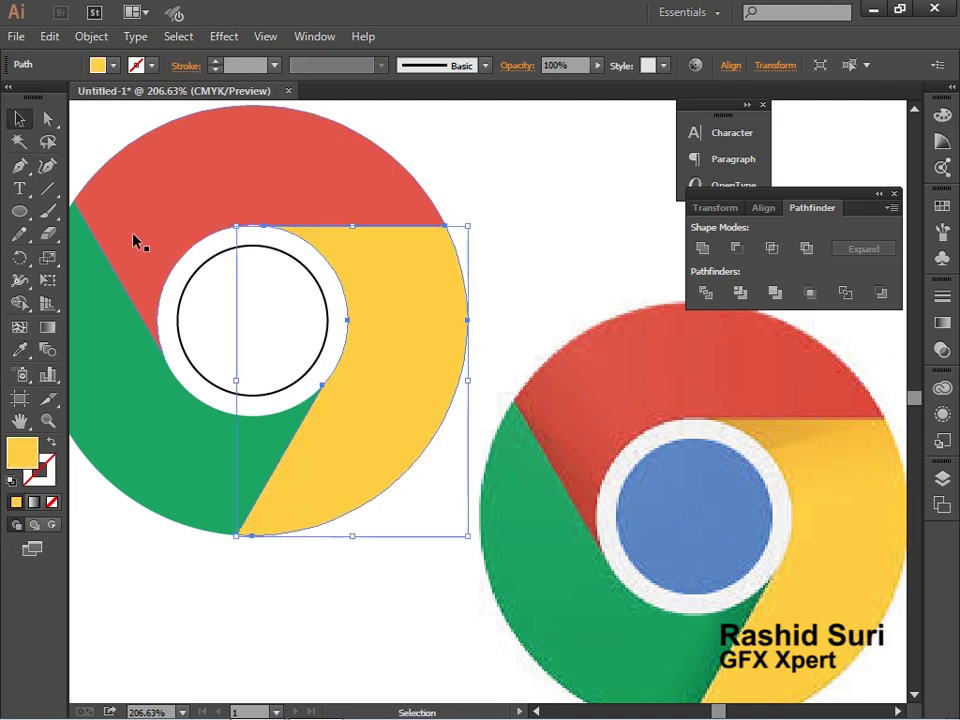
{"action": "left_click", "coordinate": [290, 390]}
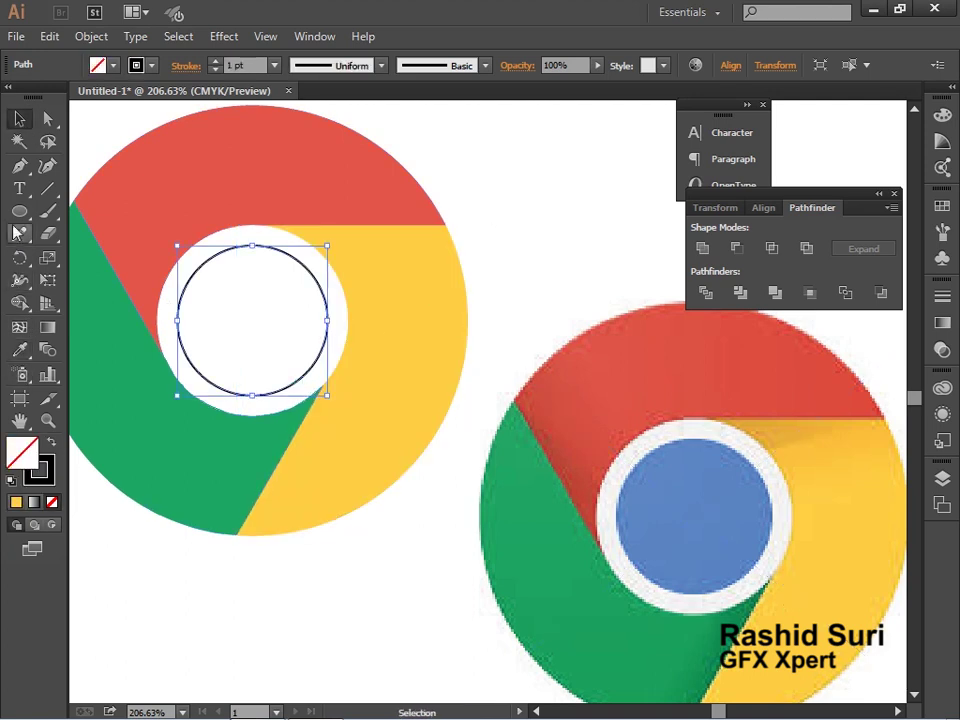
{"action": "left_click", "coordinate": [19, 350]}
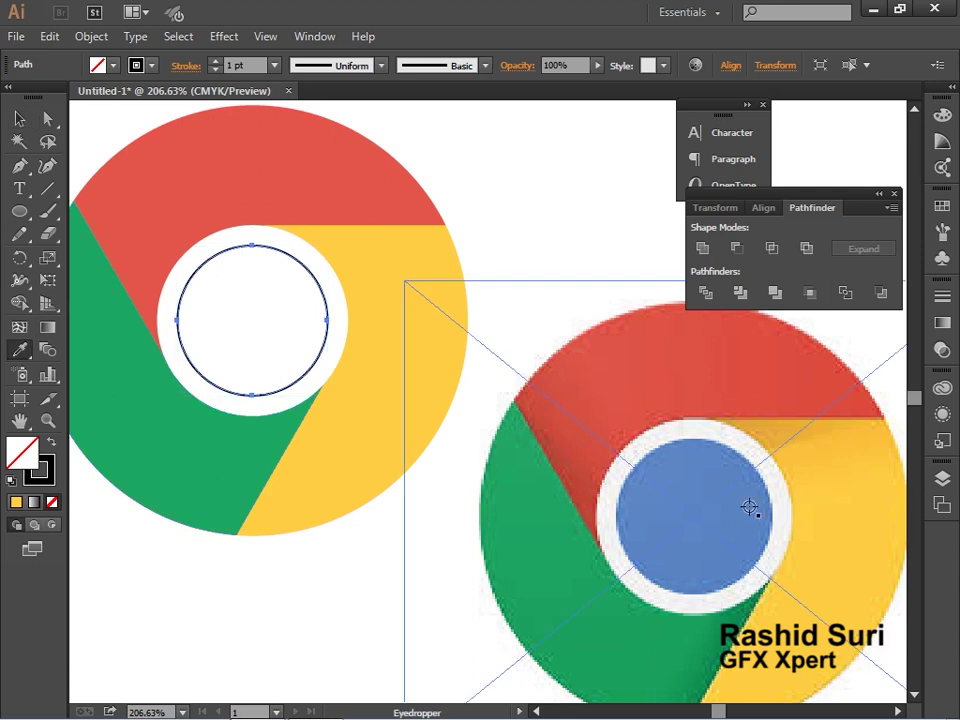
{"action": "left_click", "coordinate": [701, 504]}
{"action": "left_click", "coordinate": [448, 381], "text": "ctrl+alt"}
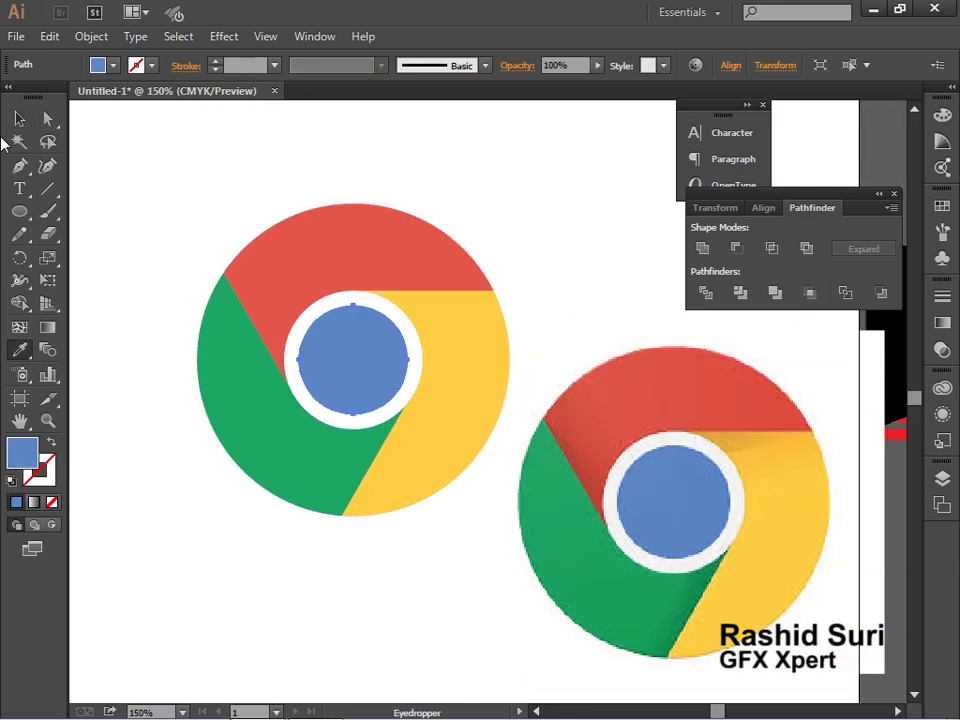
Delete the Chrome reference image alone, then marquee-select the whole vector Chrome logo.
{"action": "left_click", "coordinate": [19, 118]}
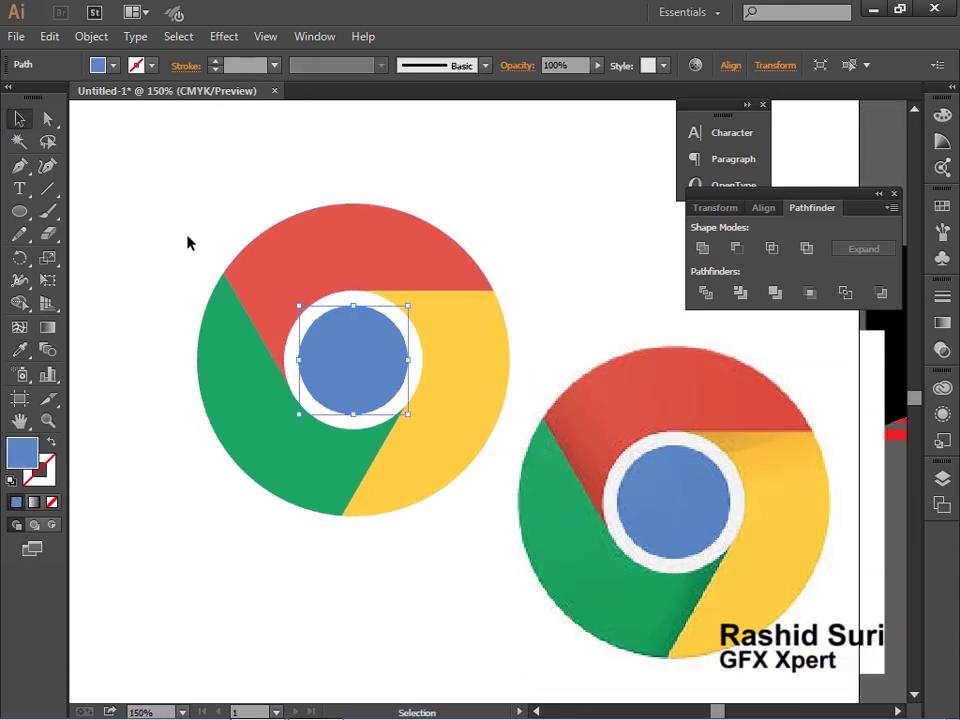
{"action": "left_click_drag", "start_coordinate": [188, 238], "coordinate": [468, 483]}
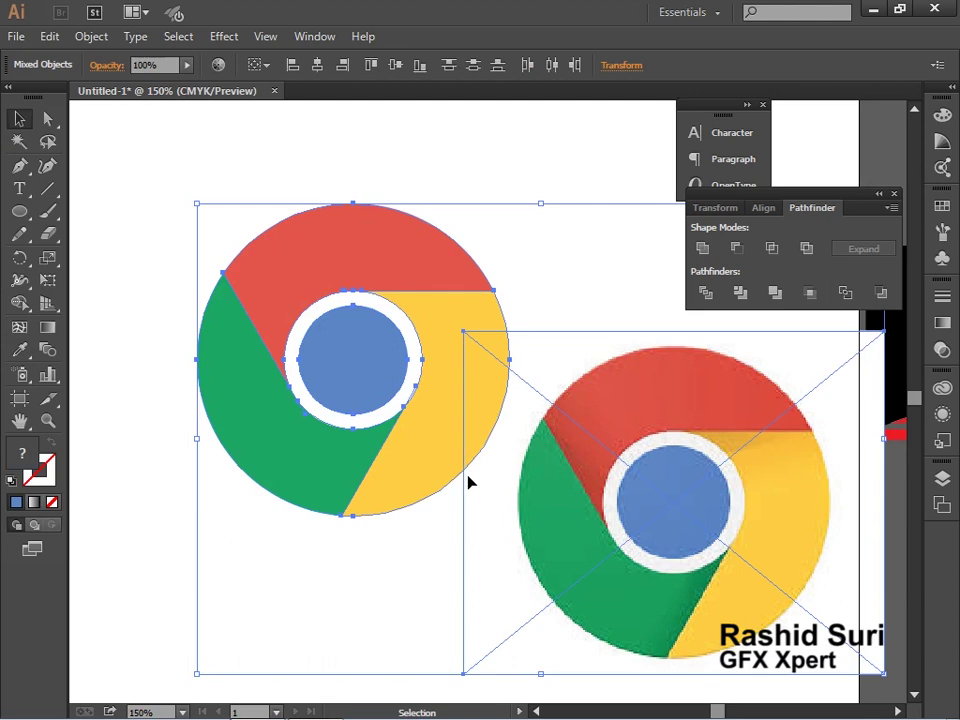
{"action": "left_click", "coordinate": [604, 508], "text": "shift"}
{"action": "left_click", "coordinate": [610, 457]}
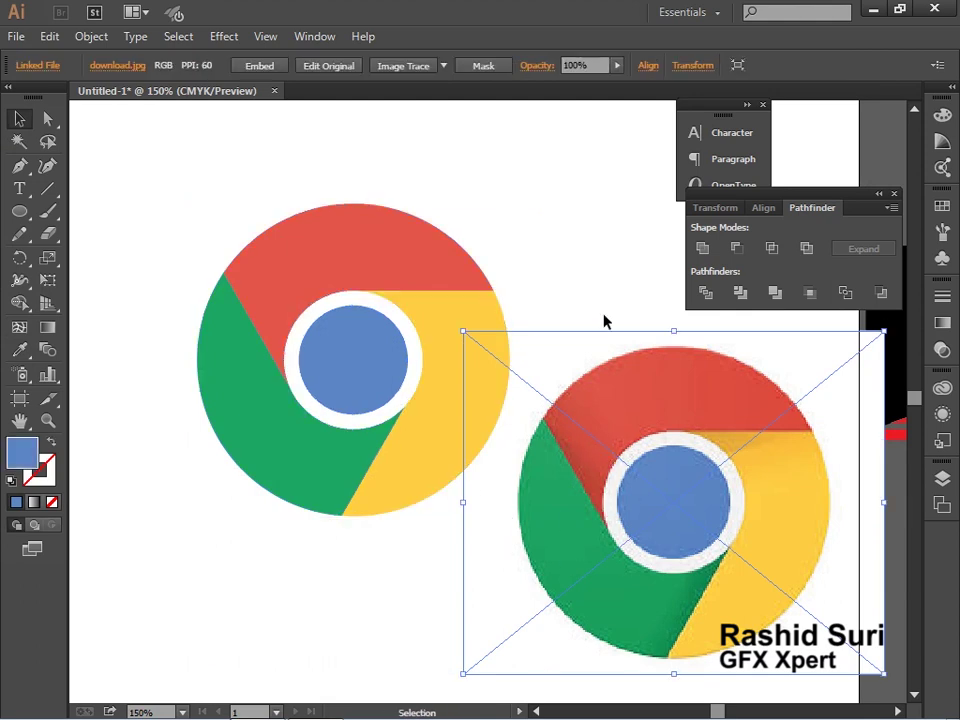
{"action": "left_click", "coordinate": [604, 321]}
{"action": "left_click_drag", "start_coordinate": [606, 435], "coordinate": [640, 440]}
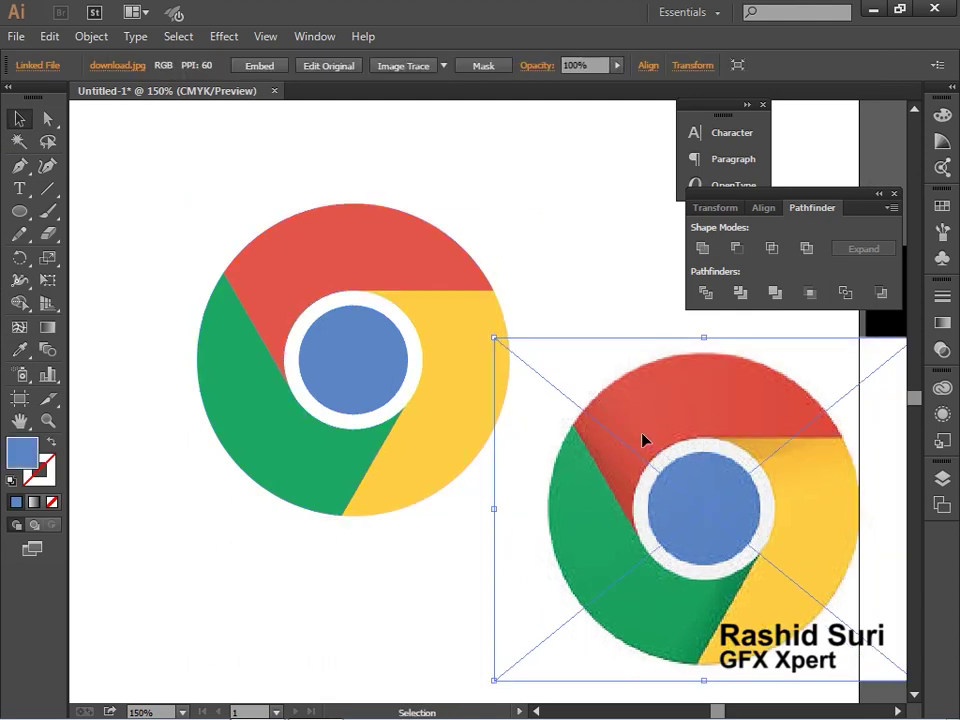
{"action": "key", "text": "Delete"}
{"action": "left_click_drag", "start_coordinate": [176, 180], "coordinate": [569, 541]}
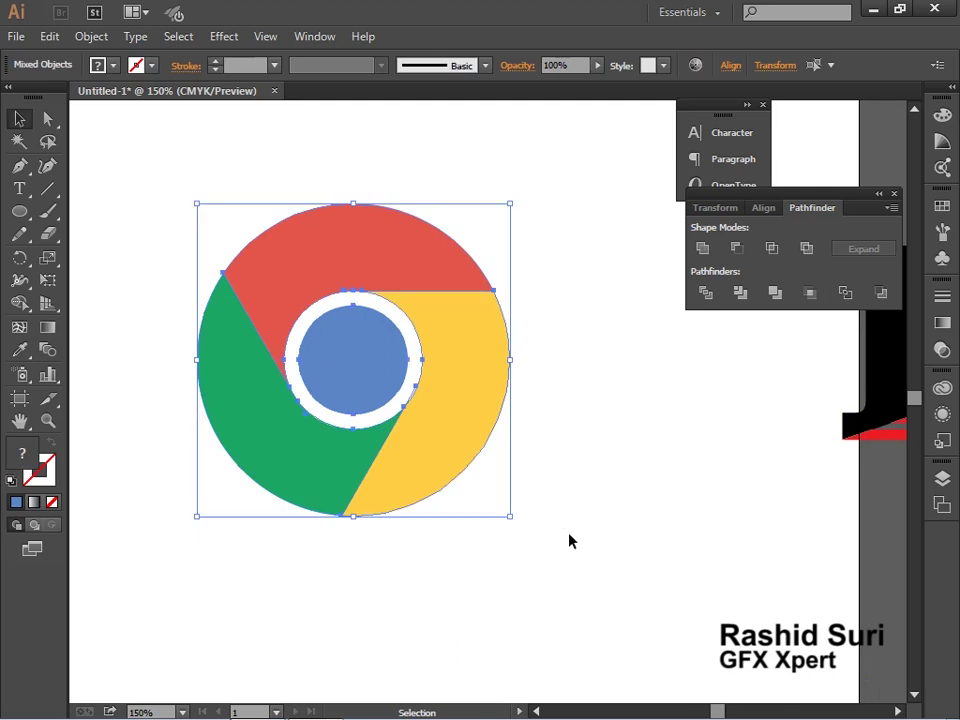
Place the striped IBM logo at the artboard top with the Chrome logo just below it.
{"action": "key", "text": "a"}
{"action": "key", "text": "ctrl+minus"}
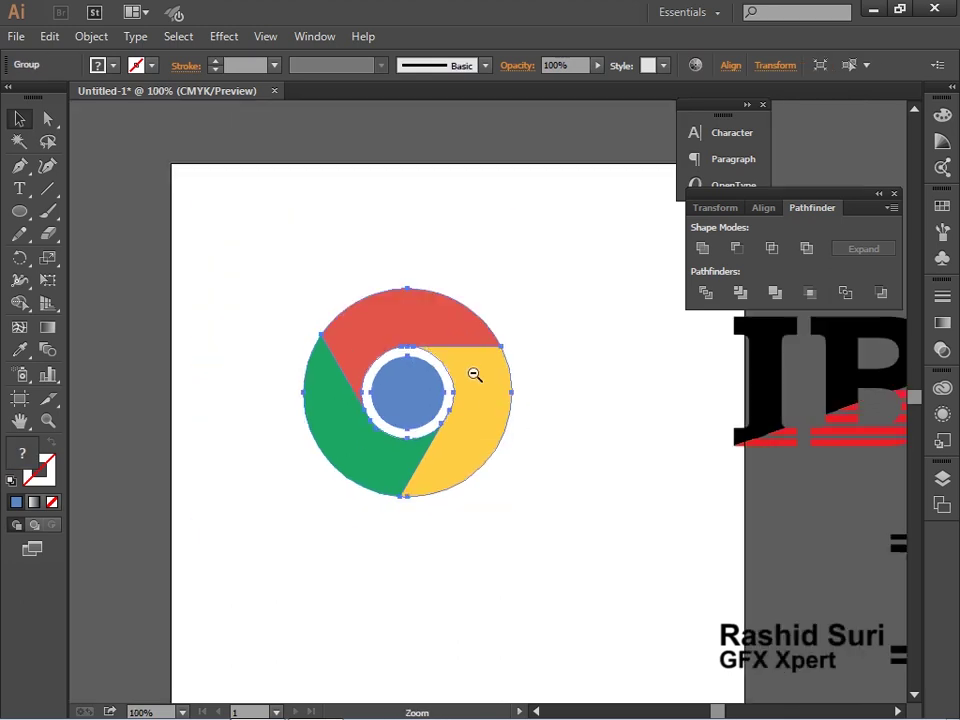
{"action": "key", "text": "ctrl+minus"}
{"action": "left_click", "coordinate": [604, 527]}
{"action": "left_click_drag", "start_coordinate": [480, 452], "coordinate": [483, 574]}
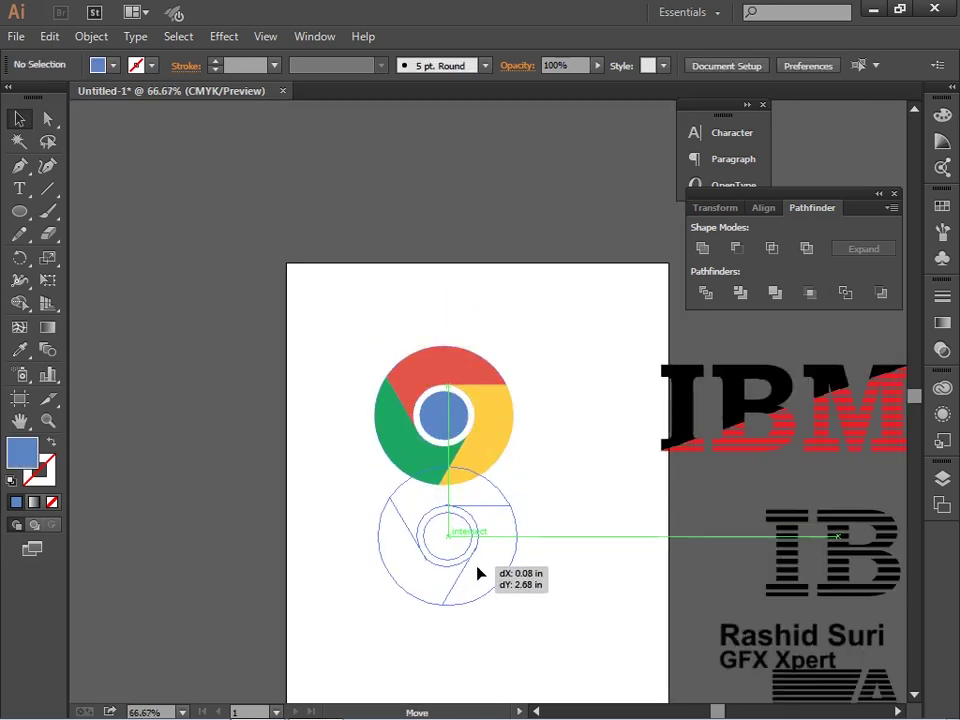
{"action": "left_click_drag", "start_coordinate": [722, 446], "coordinate": [407, 384]}
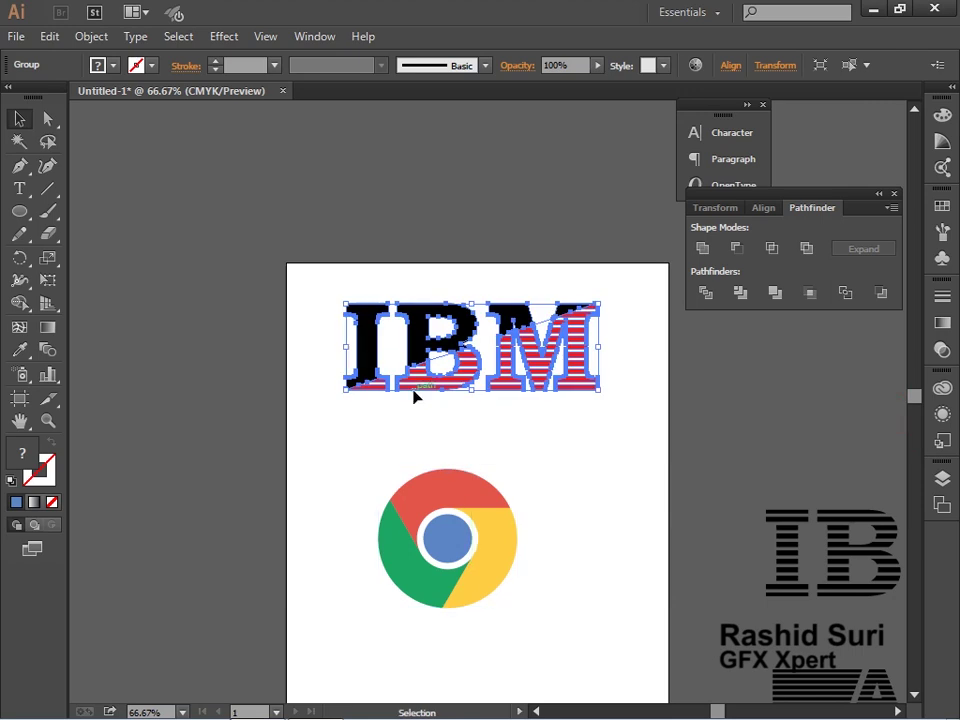
{"action": "left_click_drag", "start_coordinate": [476, 529], "coordinate": [481, 491]}
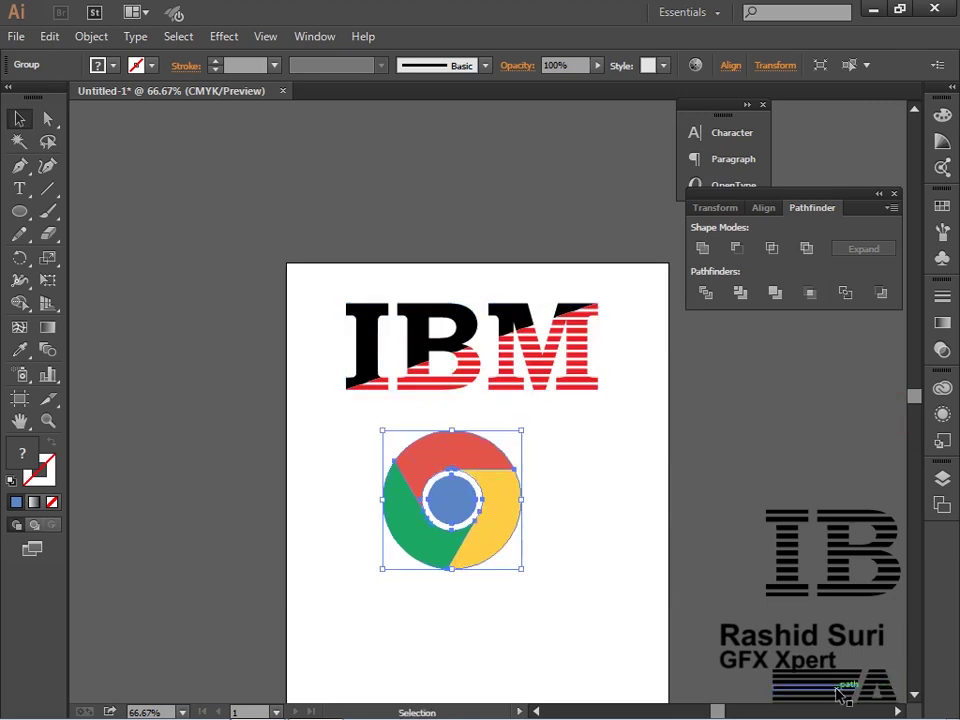
Bring the striped ARY logo under the Chrome logo, then reposition it off to the side.
{"action": "left_click_drag", "start_coordinate": [865, 699], "coordinate": [432, 630]}
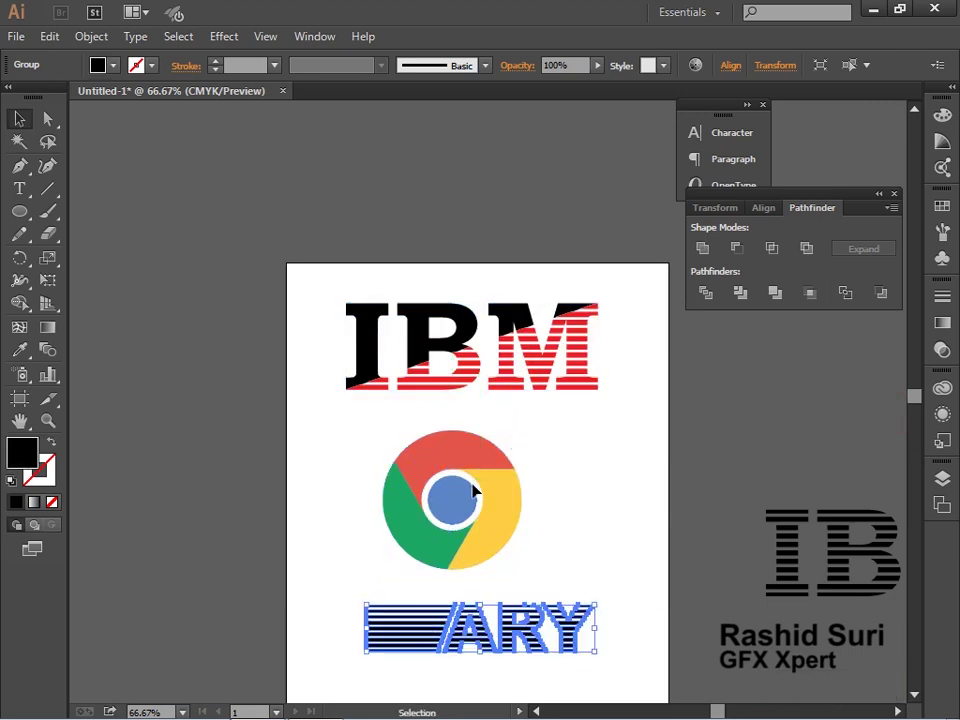
{"action": "left_click_drag", "start_coordinate": [460, 508], "coordinate": [476, 508]}
{"action": "left_click_drag", "start_coordinate": [594, 529], "coordinate": [594, 461]}
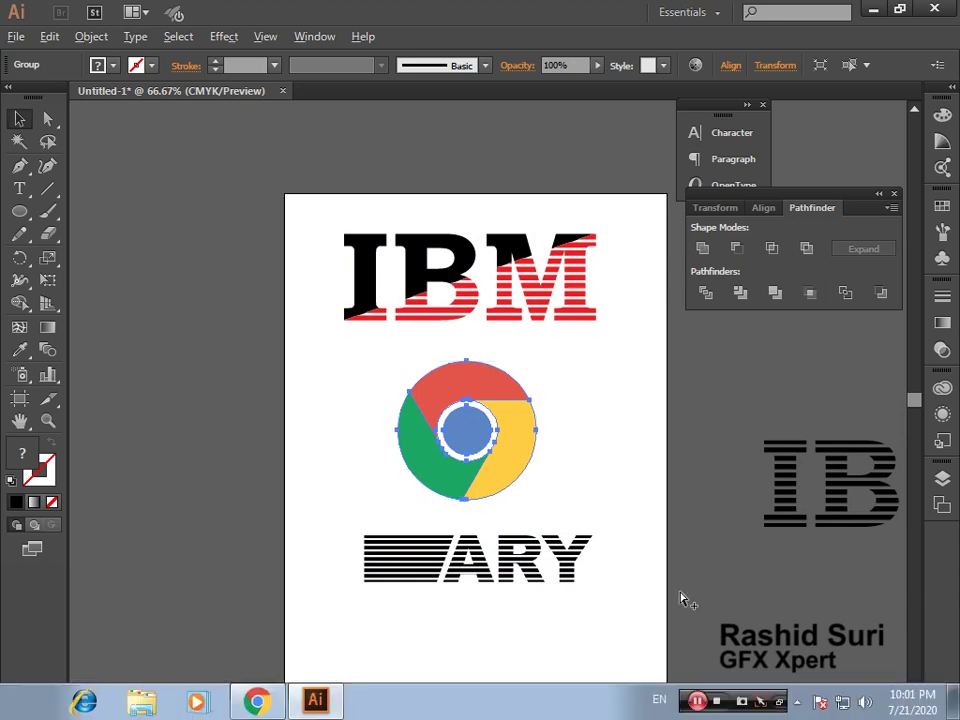
{"action": "key", "text": "ctrl+minus"}
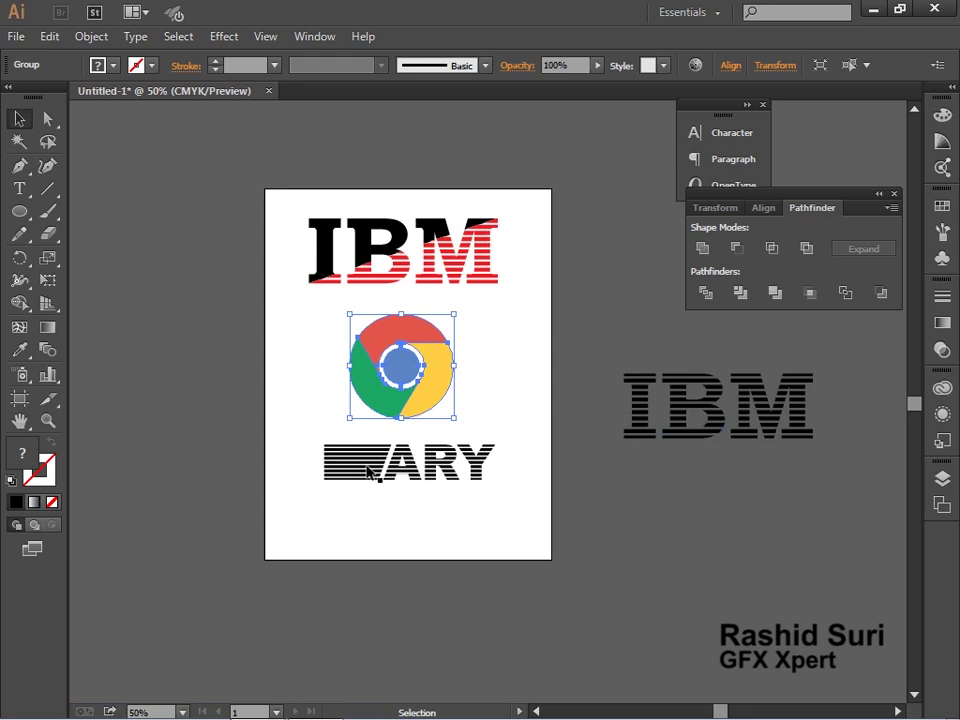
{"action": "mouse_move", "coordinate": [375, 471]}
{"action": "left_mouse_down"}
{"action": "mouse_move", "coordinate": [696, 543]}
{"action": "mouse_move", "coordinate": [786, 524]}
{"action": "left_mouse_up"}
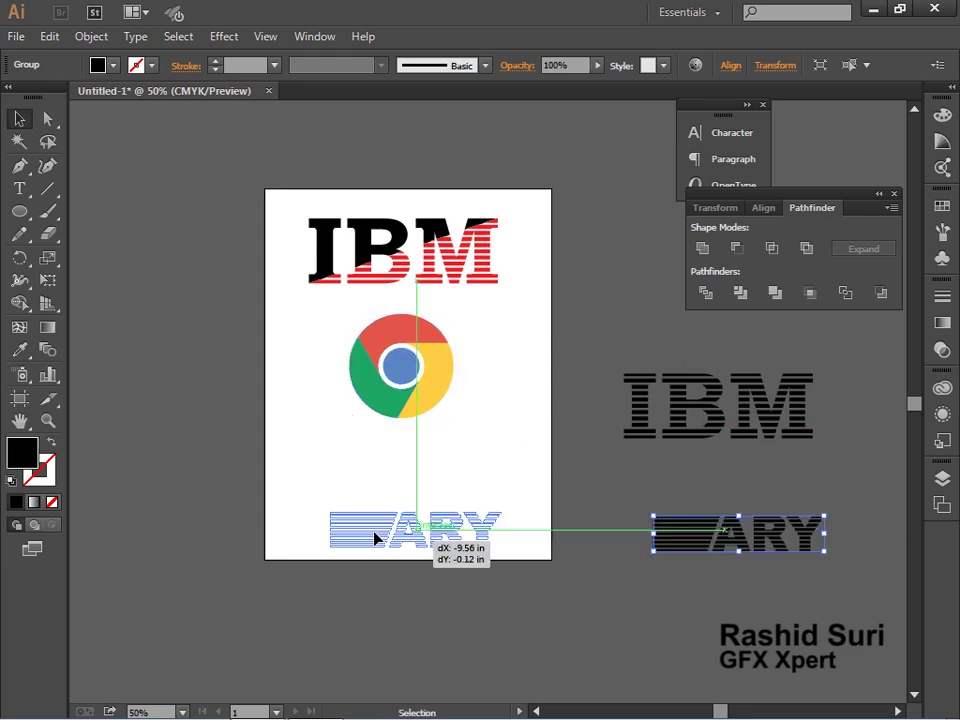